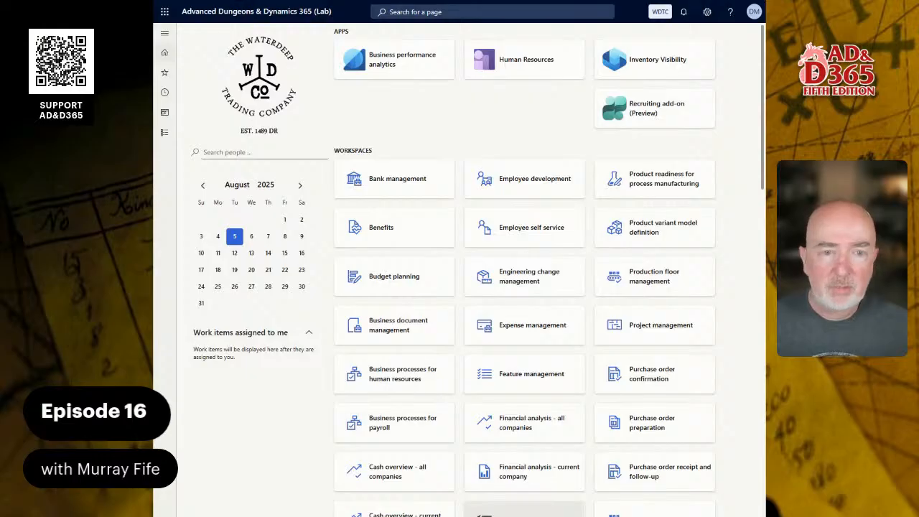
- View the list of companies available in the company picker
{"action": "left_click", "coordinate": [659, 11]}
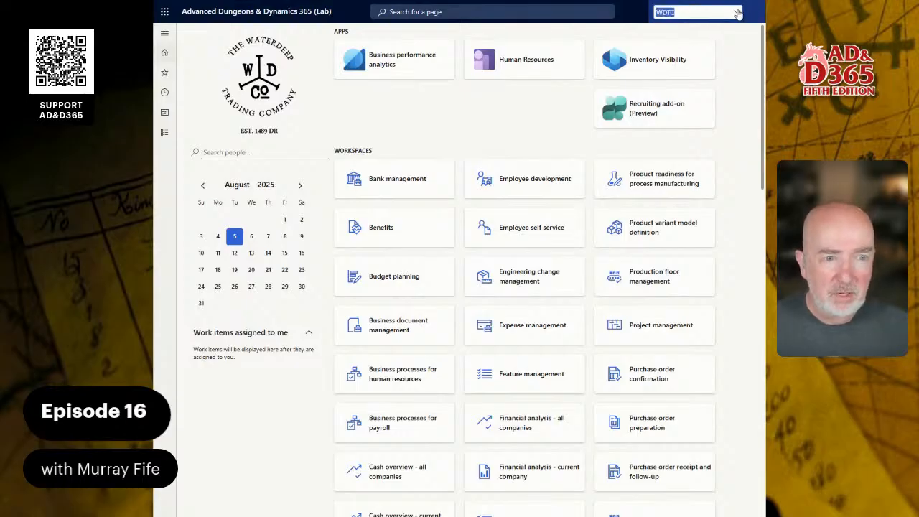
{"action": "left_click", "coordinate": [737, 12]}
{"action": "left_click", "coordinate": [486, 127]}
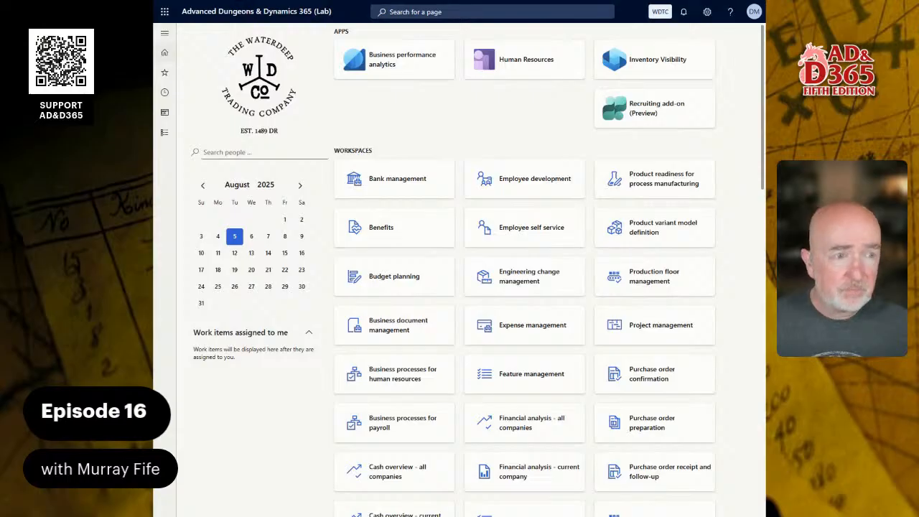
- Switch to the currency management guide in Word and read from the table of contents through the Introduction to Currency Management
{"action": "key", "text": "alt+Tab"}
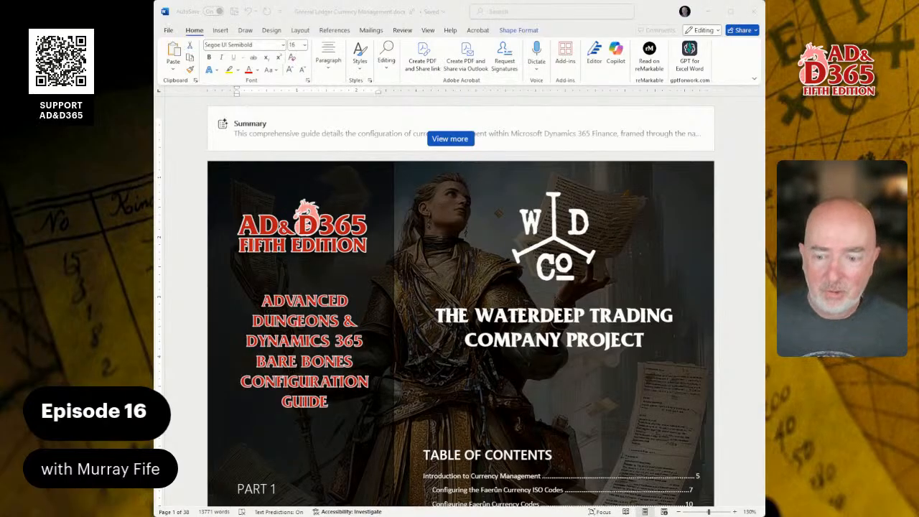
{"action": "scroll", "coordinate": [459, 302], "scroll_direction": "down", "scroll_amount": 3}
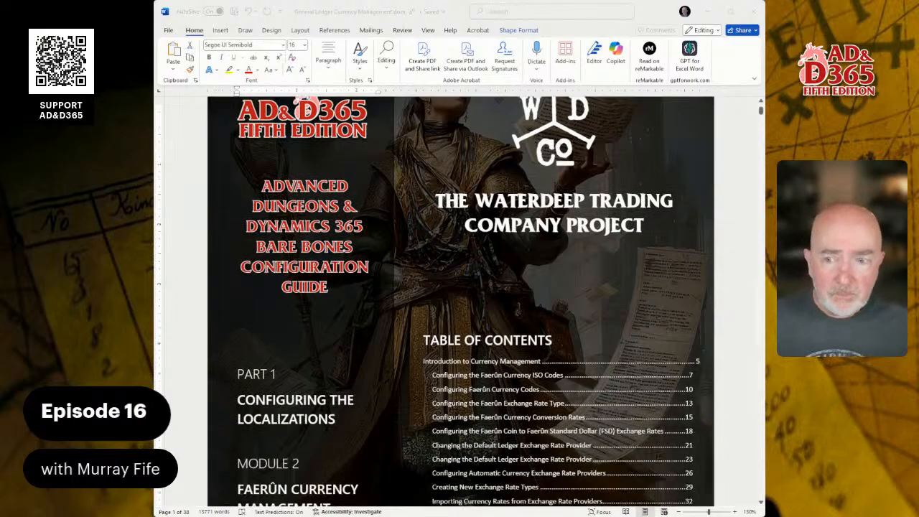
{"action": "scroll", "coordinate": [459, 301], "scroll_direction": "down", "scroll_amount": 6}
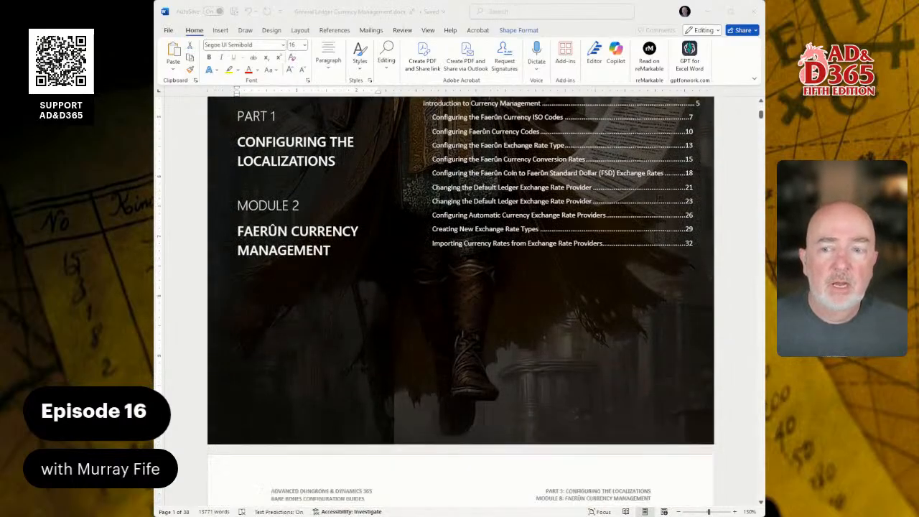
{"action": "scroll", "coordinate": [459, 302], "scroll_direction": "down", "scroll_amount": 20}
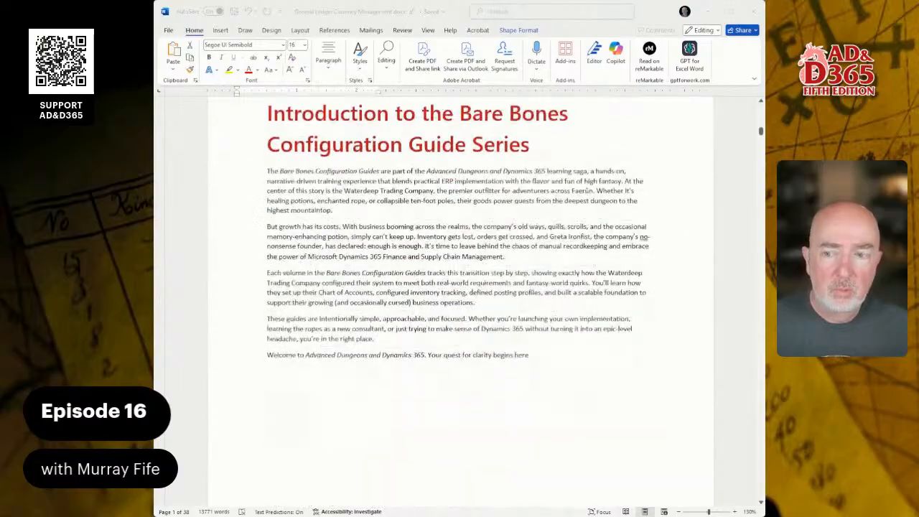
{"action": "scroll", "coordinate": [459, 302], "scroll_direction": "down", "scroll_amount": 12}
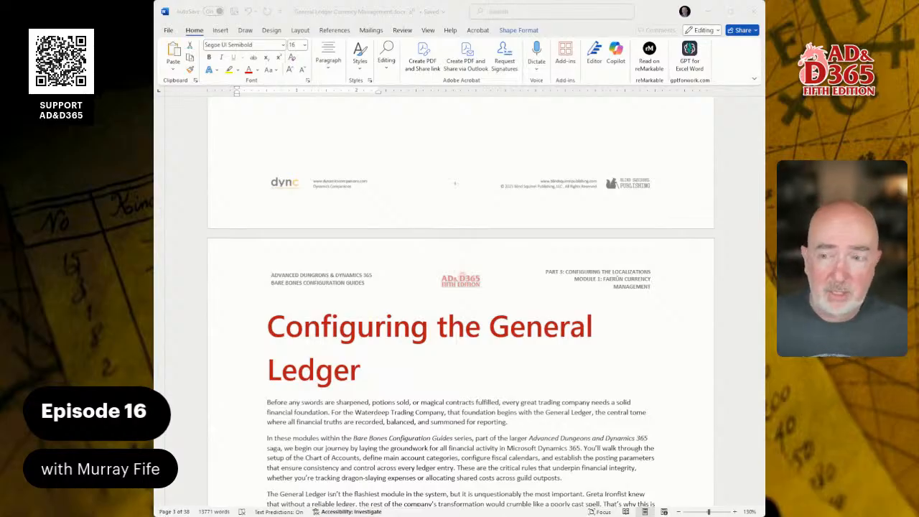
{"action": "scroll", "coordinate": [460, 301], "scroll_direction": "down", "scroll_amount": 15}
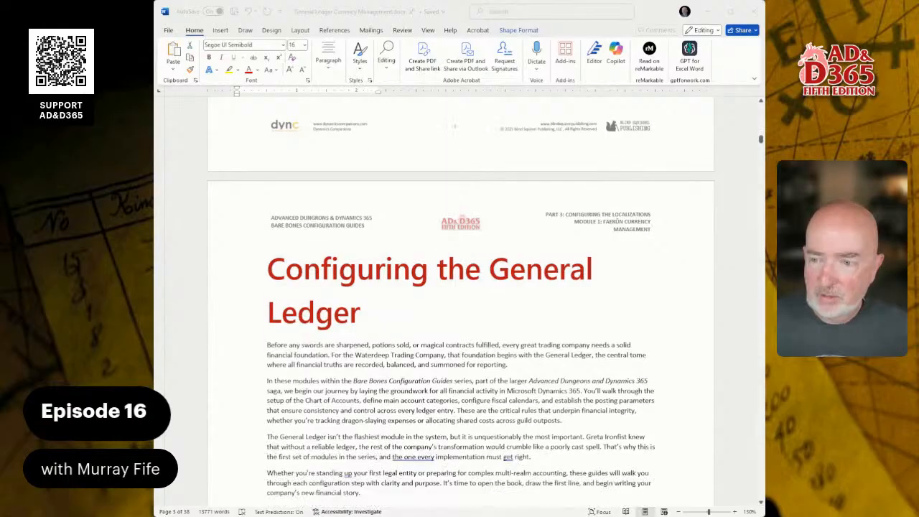
{"action": "scroll", "coordinate": [460, 301], "scroll_direction": "down", "scroll_amount": 8}
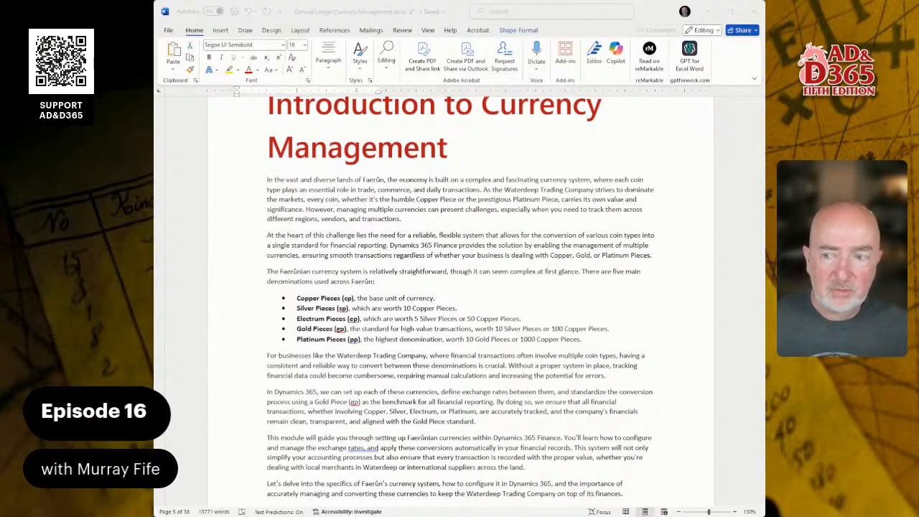
{"action": "scroll", "coordinate": [460, 301], "scroll_direction": "down", "scroll_amount": 8}
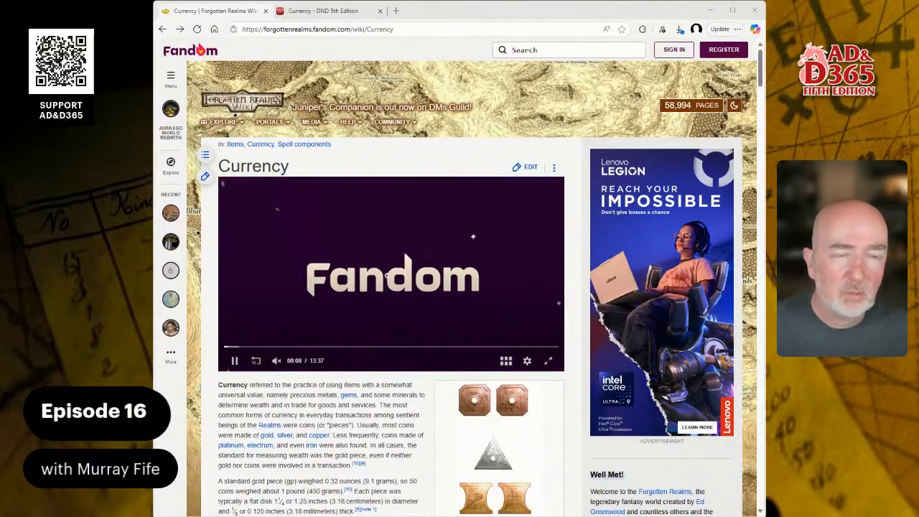
- Examine the coin values on the Forgotten Realms wiki Currency page and open the DND 5th Edition currency page
{"action": "scroll", "coordinate": [466, 287], "scroll_direction": "down", "scroll_amount": 4}
{"action": "scroll", "coordinate": [467, 287], "scroll_direction": "down", "scroll_amount": 2}
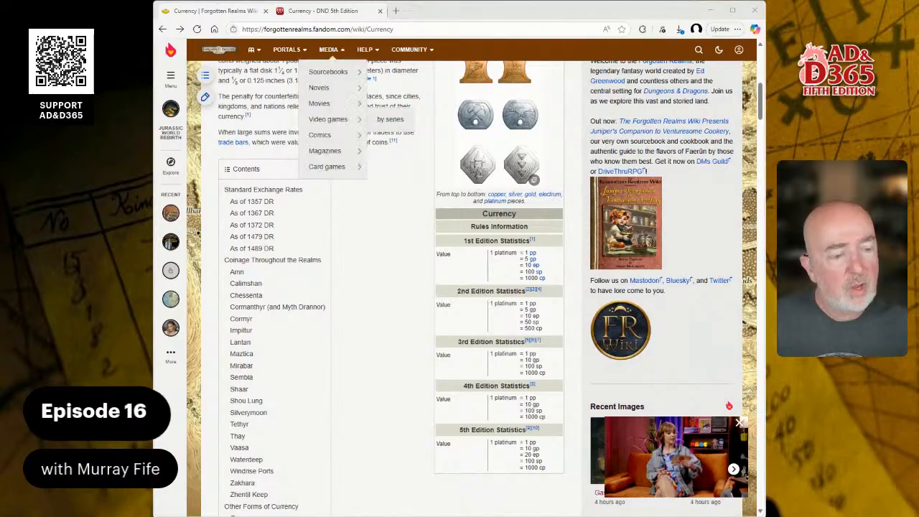
{"action": "scroll", "coordinate": [334, 64], "scroll_direction": "up", "scroll_amount": 5}
{"action": "scroll", "coordinate": [333, 63], "scroll_direction": "up", "scroll_amount": 2}
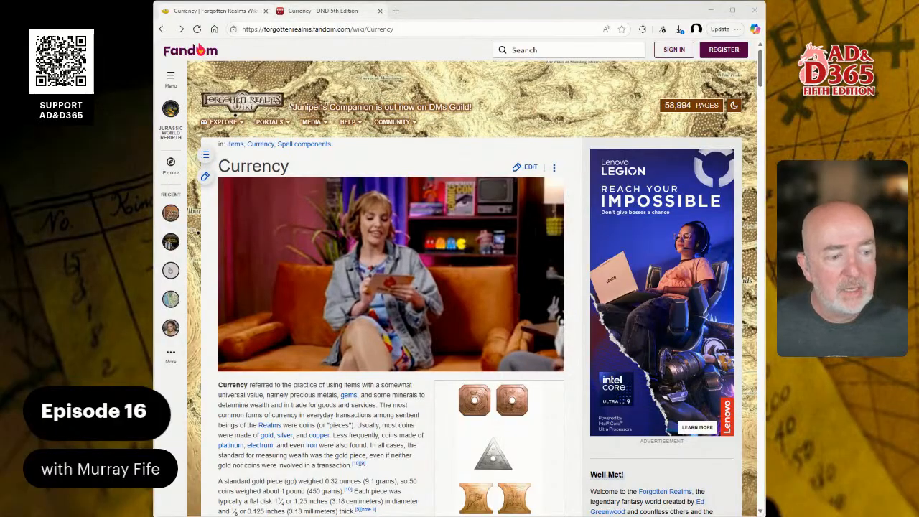
{"action": "left_click", "coordinate": [323, 11]}
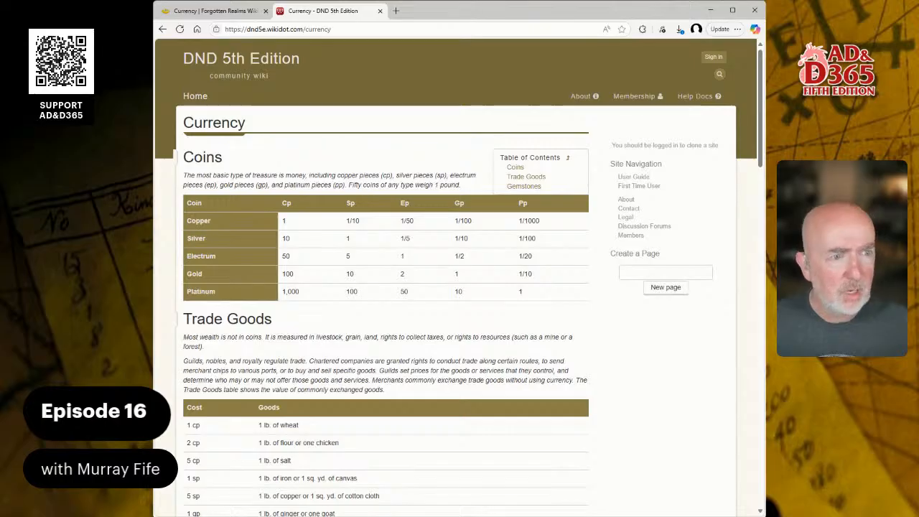
- Return to the Word guide and examine the Faerûnian coin conversion tables, including the conversion matrix and the FSD values
{"action": "key", "text": "alt+Tab"}
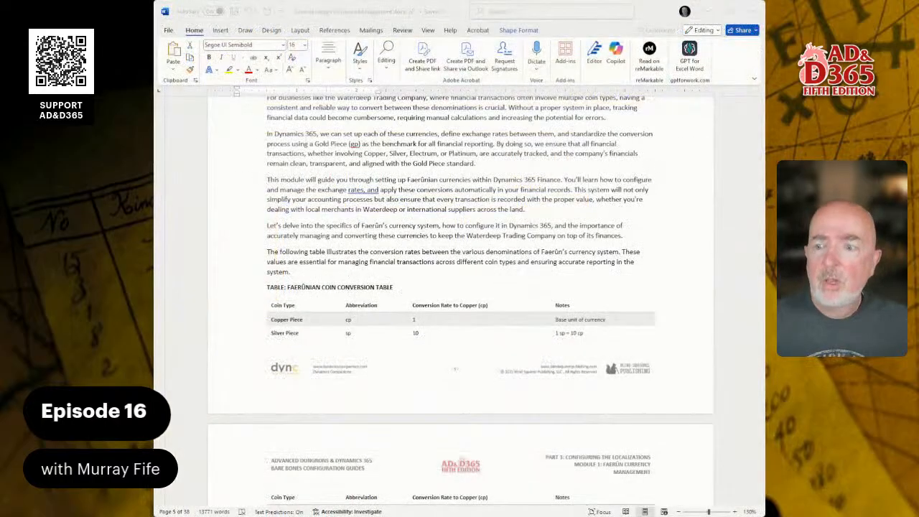
{"action": "scroll", "coordinate": [459, 302], "scroll_direction": "down", "scroll_amount": 5}
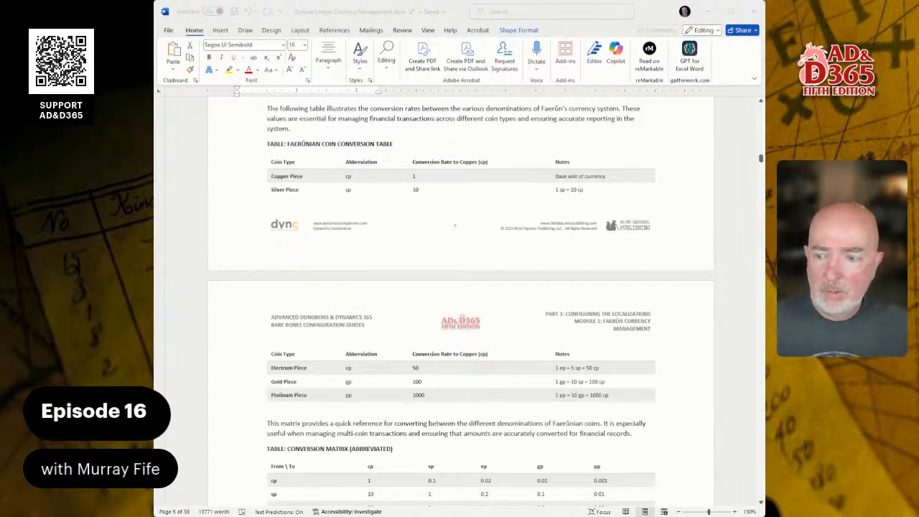
{"action": "scroll", "coordinate": [459, 302], "scroll_direction": "down", "scroll_amount": 3}
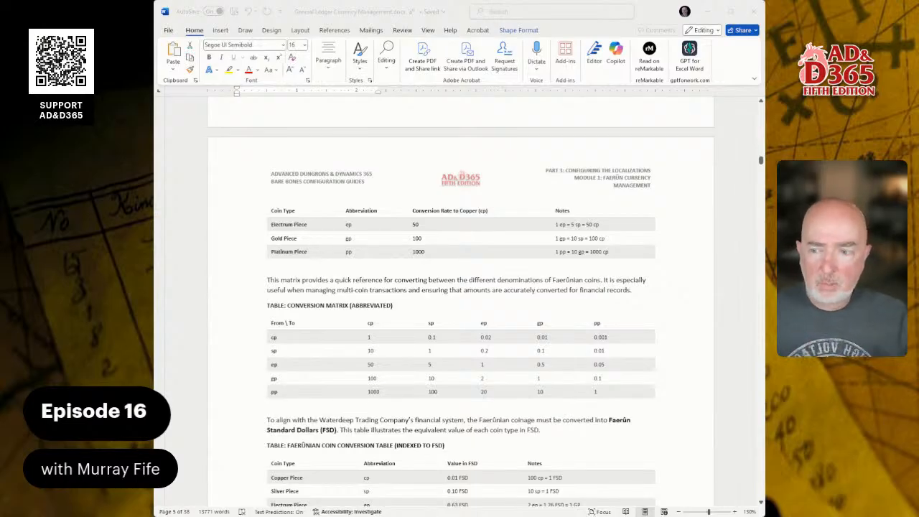
{"action": "scroll", "coordinate": [459, 302], "scroll_direction": "down", "scroll_amount": 6}
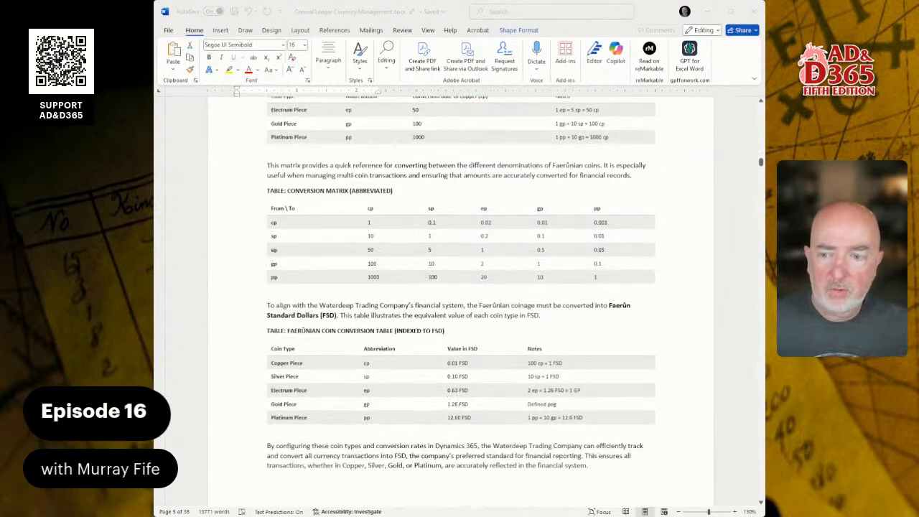
- Read the guide's ISO currency codes section, including the steps for adding FCP and the table of additional currency codes
{"action": "scroll", "coordinate": [459, 302], "scroll_direction": "down", "scroll_amount": 9}
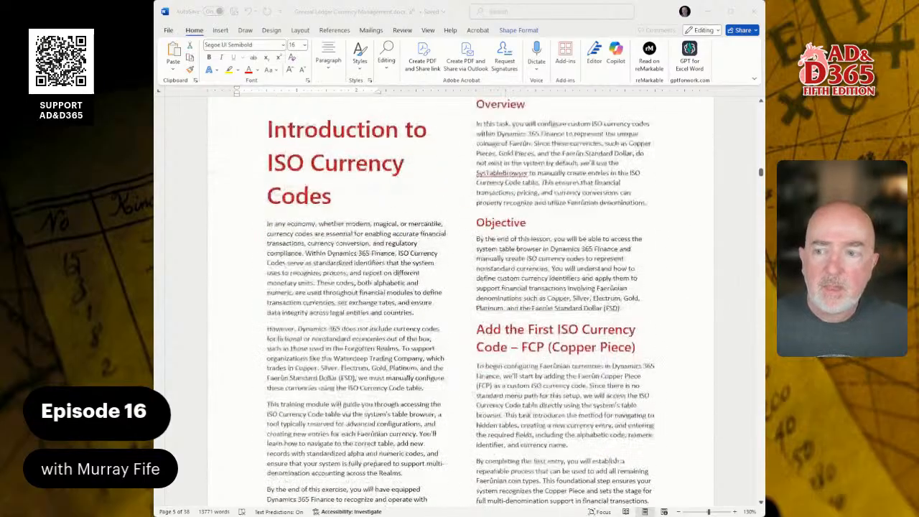
{"action": "scroll", "coordinate": [474, 301], "scroll_direction": "down", "scroll_amount": 4}
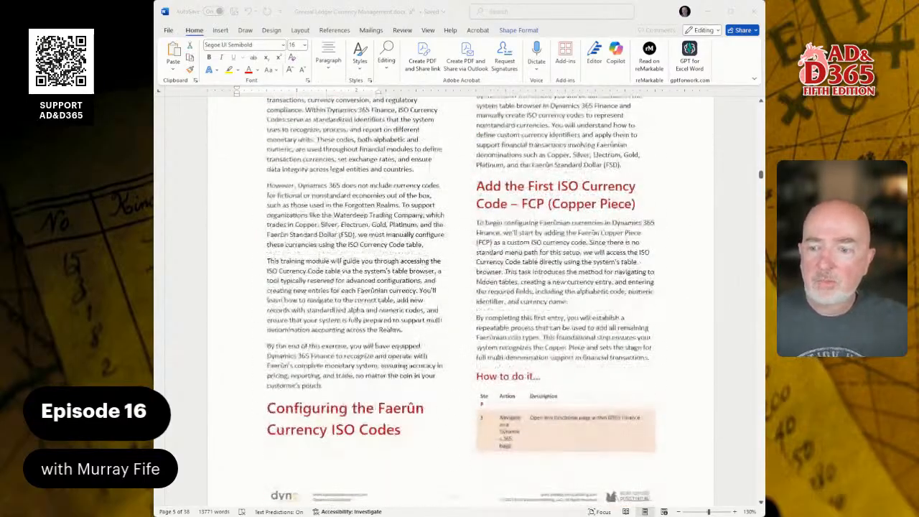
{"action": "scroll", "coordinate": [460, 301], "scroll_direction": "down", "scroll_amount": 6}
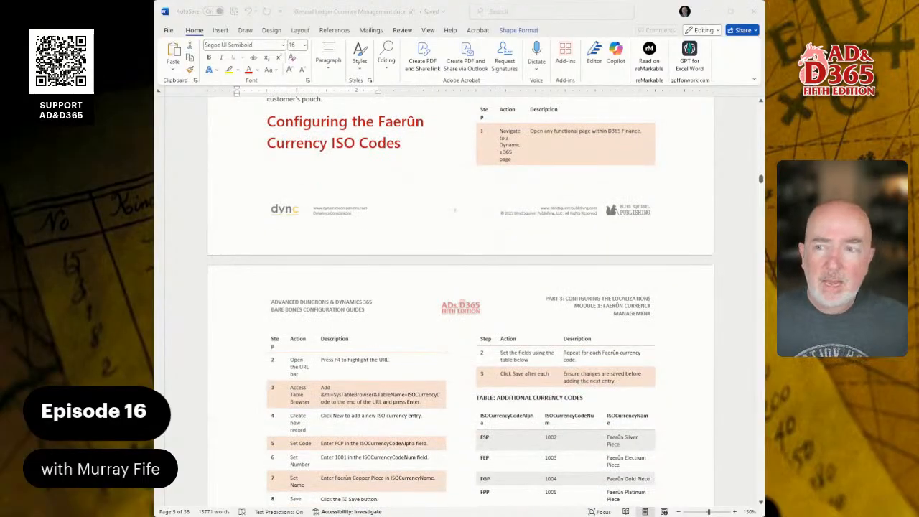
{"action": "scroll", "coordinate": [459, 302], "scroll_direction": "up", "scroll_amount": 10}
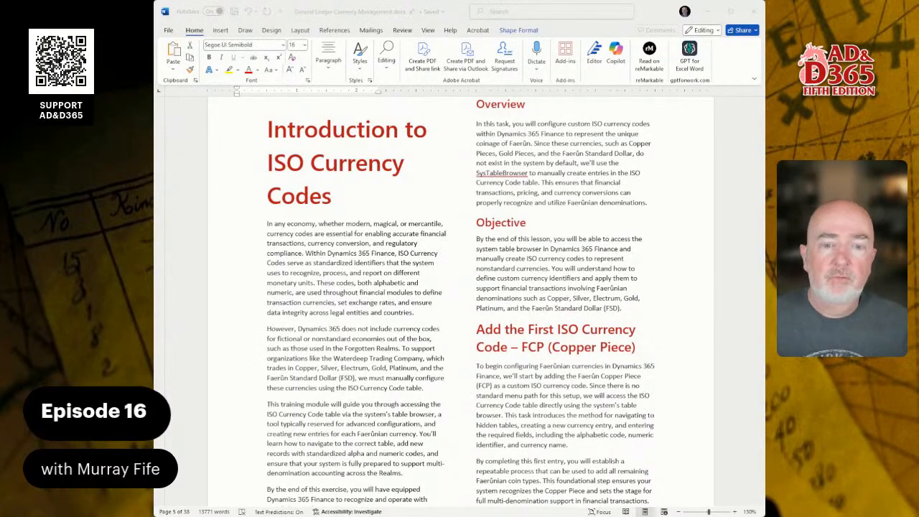
{"action": "scroll", "coordinate": [459, 301], "scroll_direction": "down", "scroll_amount": 6}
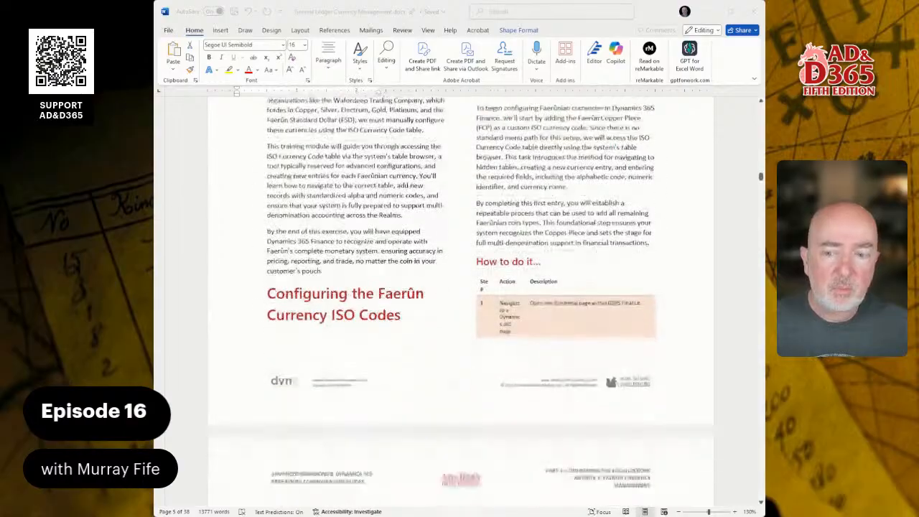
{"action": "scroll", "coordinate": [459, 302], "scroll_direction": "down", "scroll_amount": 2}
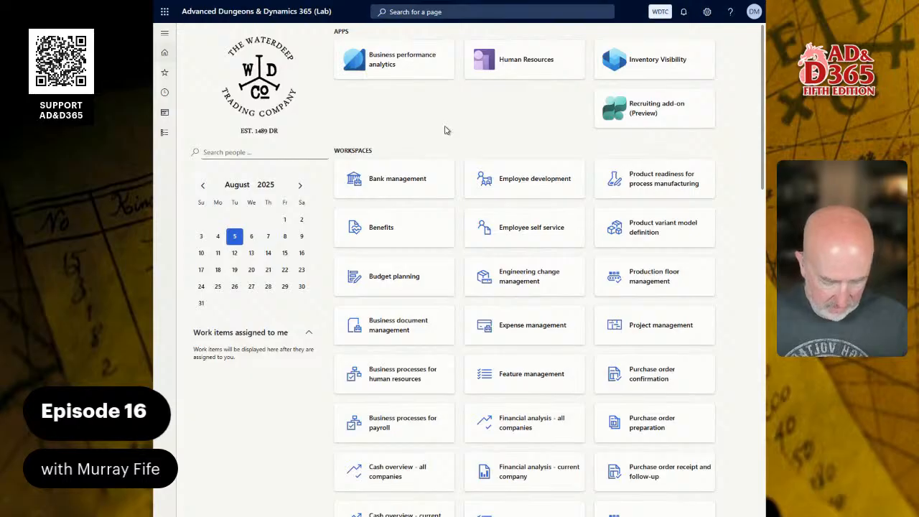
- In Dynamics 365, leave full-screen view and replace the page address's query string with ?mi=SysTableBrowser&TableName=ISOCurrencyCode
{"action": "key", "text": "F11"}
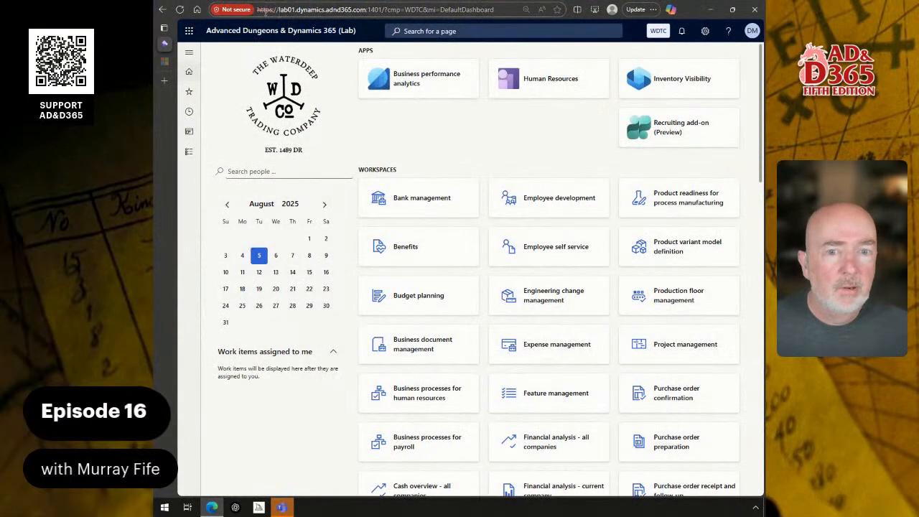
{"action": "mouse_move", "coordinate": [165, 45]}
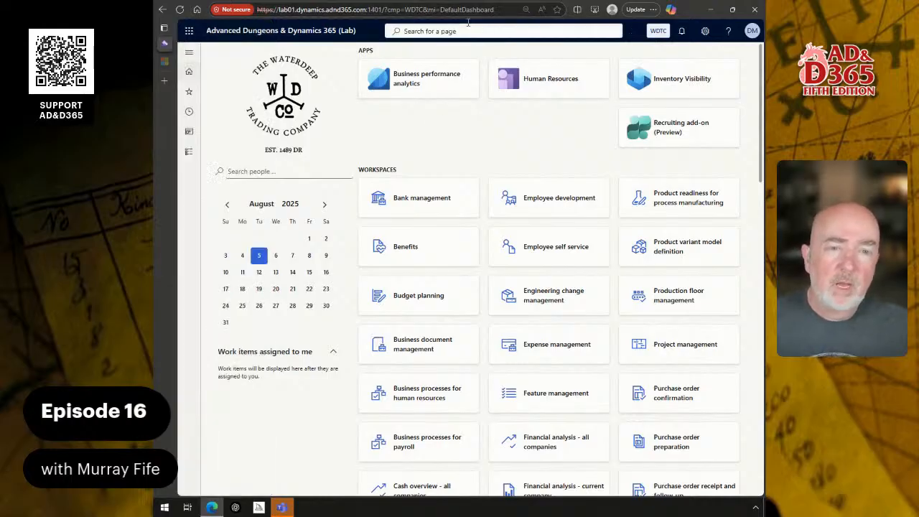
{"action": "left_click", "coordinate": [398, 10]}
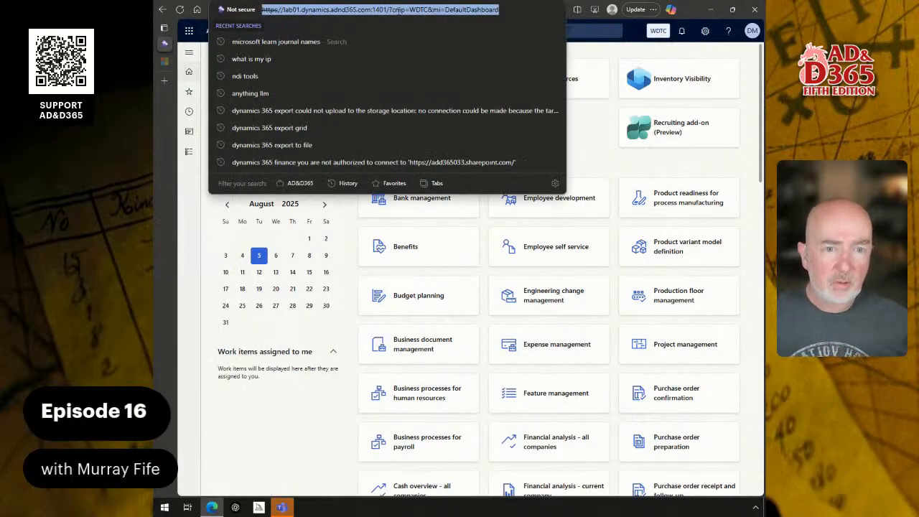
{"action": "key", "text": "End"}
{"action": "key", "text": "ctrl+shift+Left"}
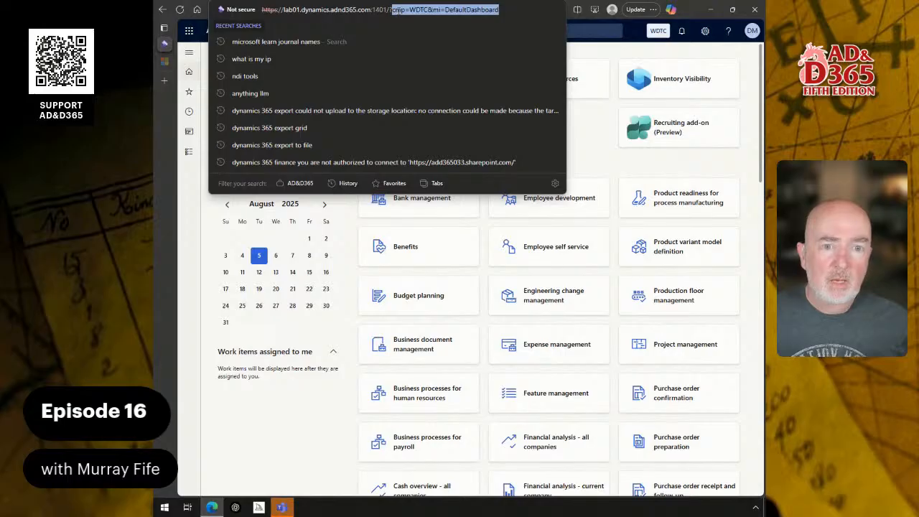
{"action": "left_click_drag", "start_coordinate": [393, 10], "coordinate": [390, 10]}
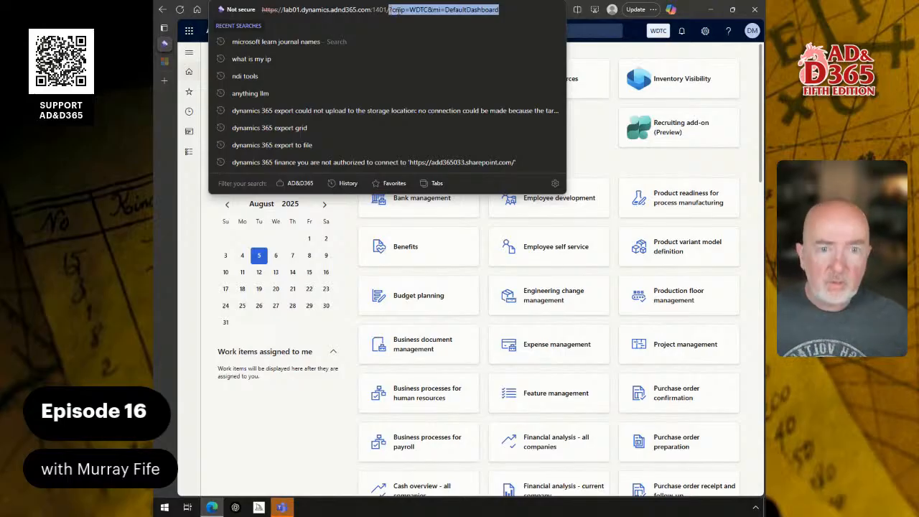
{"action": "type", "text": "&mi=SysTableBrowser&TableName=ISOCurrencyCode"}
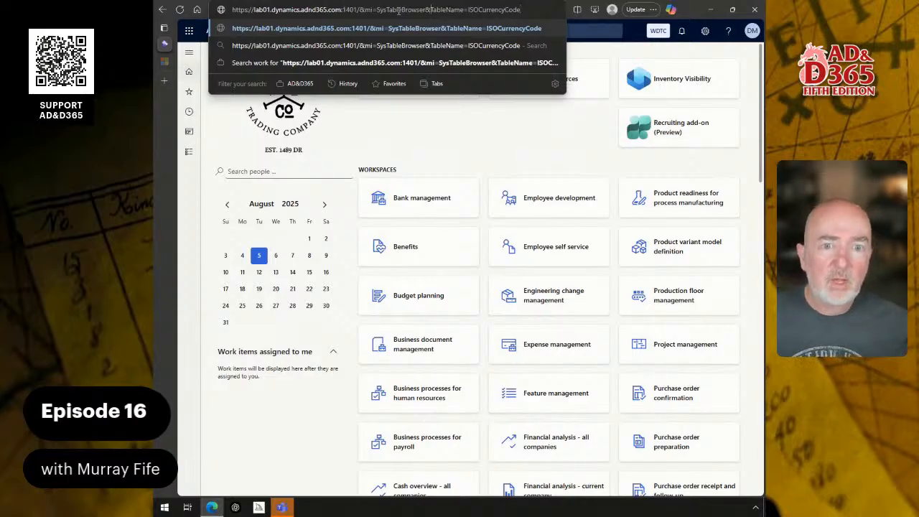
{"action": "key", "text": "BackSpace"}
{"action": "type", "text": "?"}
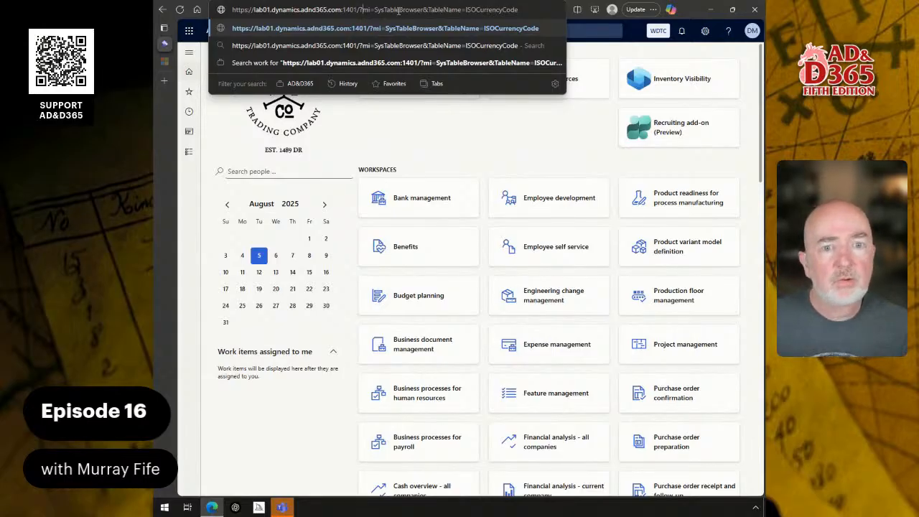
- Load the edited address to open the ISOCurrencyCode table in the table browser and look through its currency records
{"action": "double_click", "coordinate": [398, 10]}
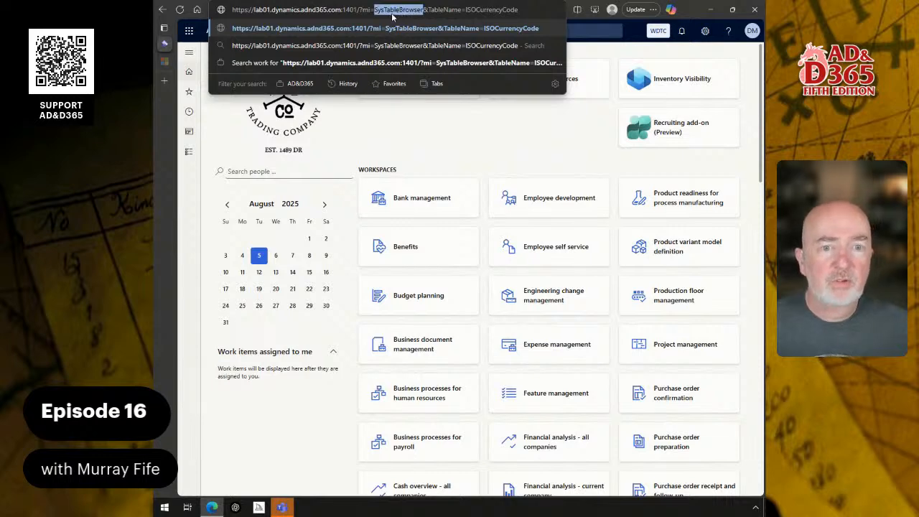
{"action": "double_click", "coordinate": [491, 10]}
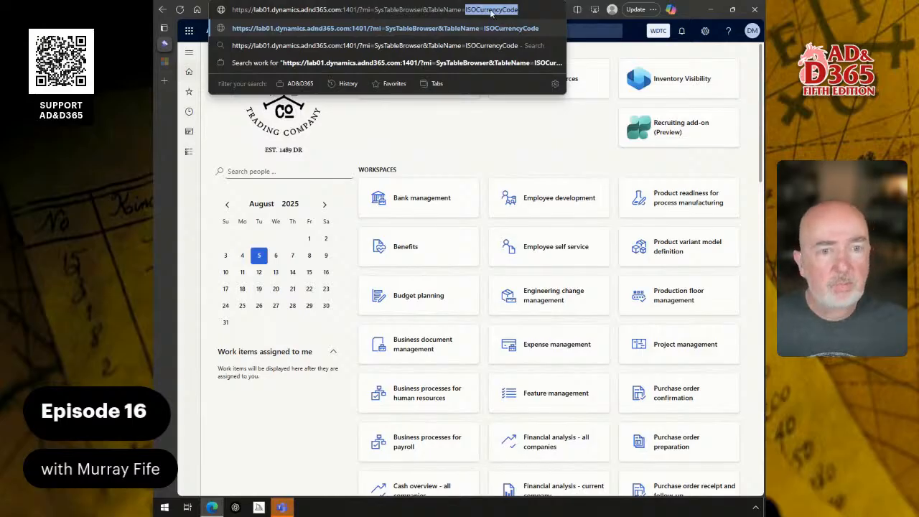
{"action": "left_click", "coordinate": [509, 11]}
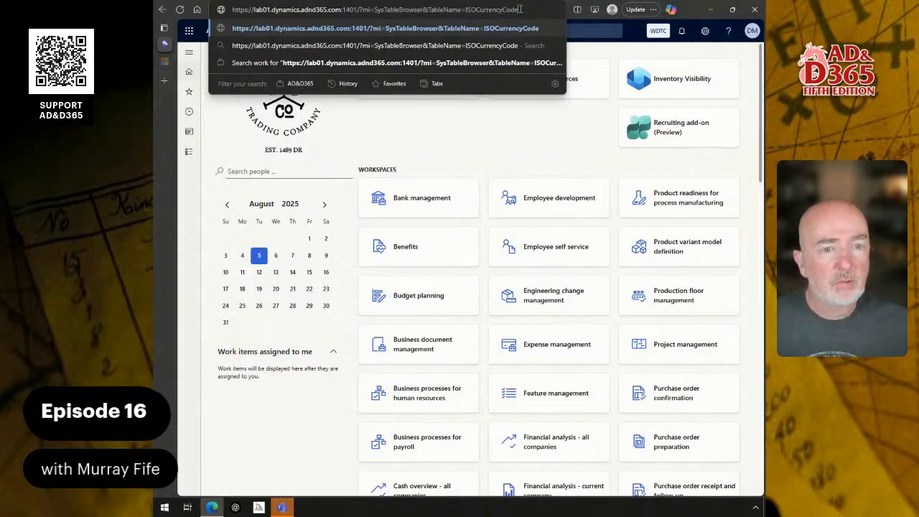
{"action": "key", "text": "Return"}
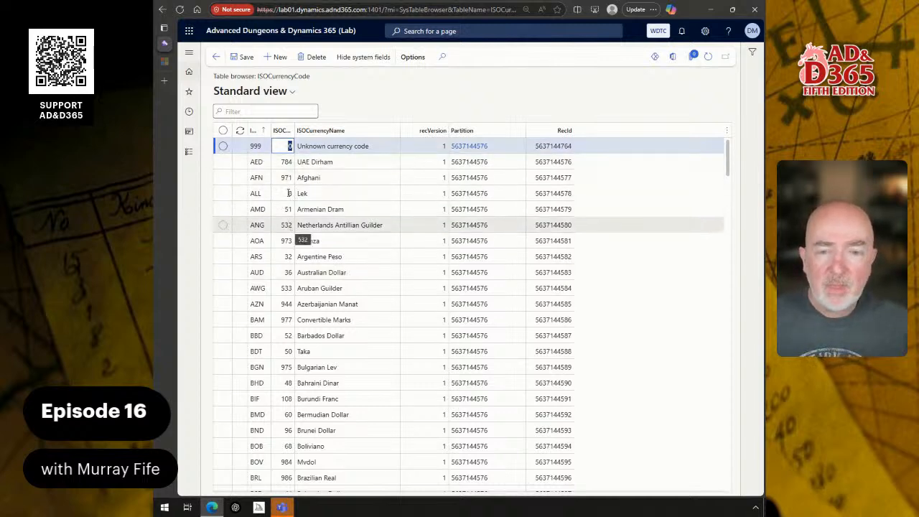
{"action": "scroll", "coordinate": [298, 228], "scroll_direction": "down", "scroll_amount": 10}
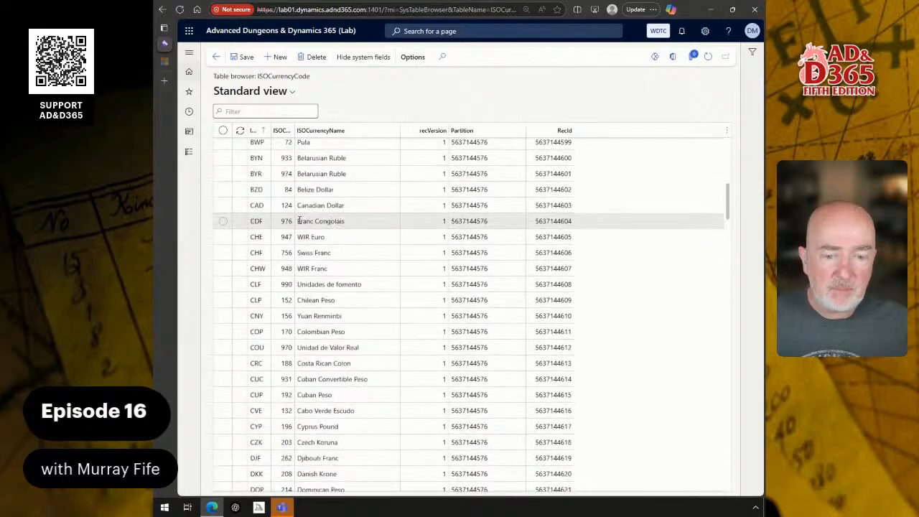
- Find the Faerûn currency records in the ISOCurrencyCode table and select FCP, FEP, FGP, FPP, FSD and FSP
{"action": "scroll", "coordinate": [300, 220], "scroll_direction": "down", "scroll_amount": 3}
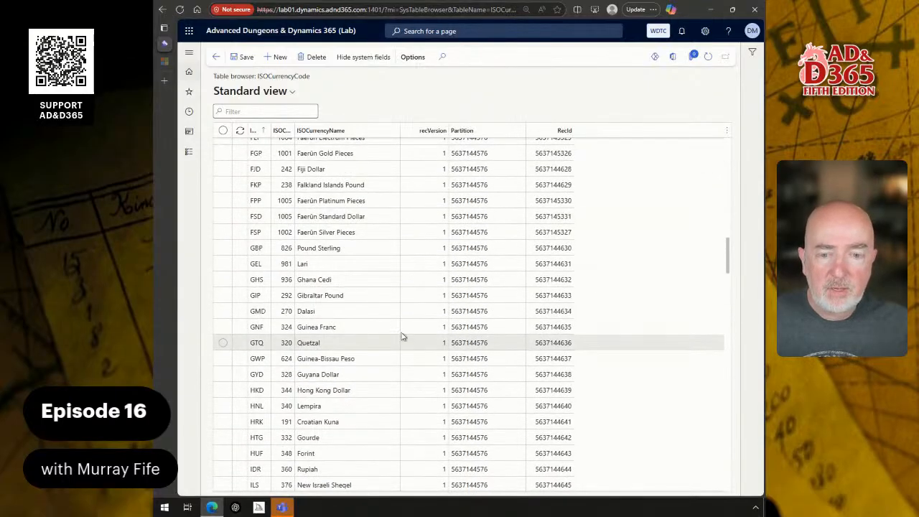
{"action": "scroll", "coordinate": [278, 209], "scroll_direction": "up", "scroll_amount": 1}
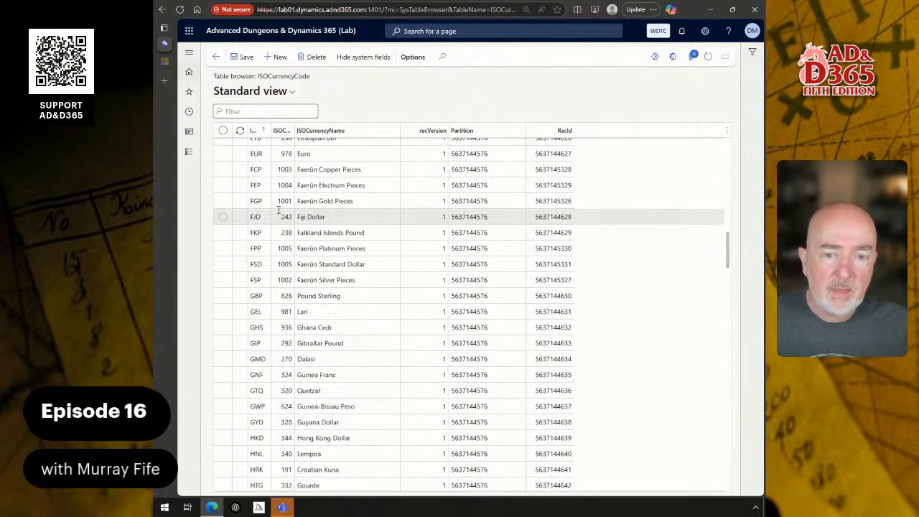
{"action": "left_click", "coordinate": [222, 263]}
{"action": "left_click", "coordinate": [223, 248]}
{"action": "left_click", "coordinate": [223, 281]}
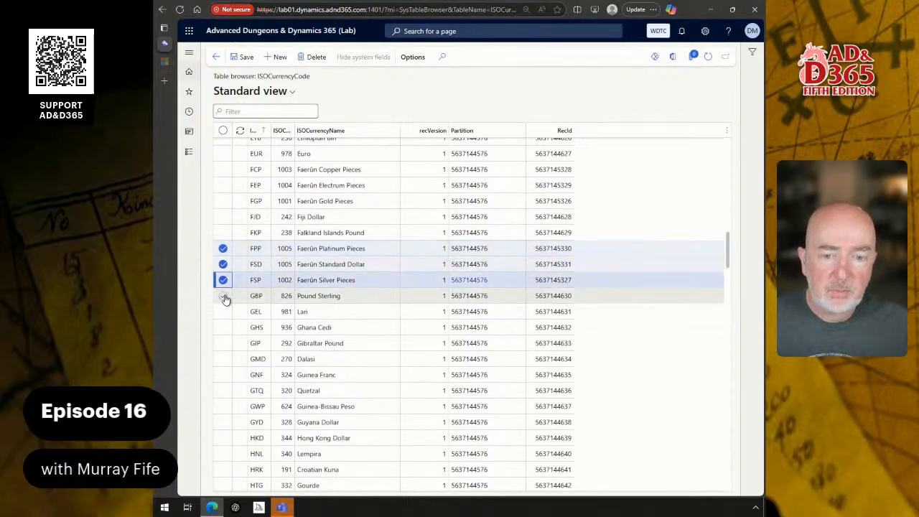
{"action": "left_click", "coordinate": [223, 185]}
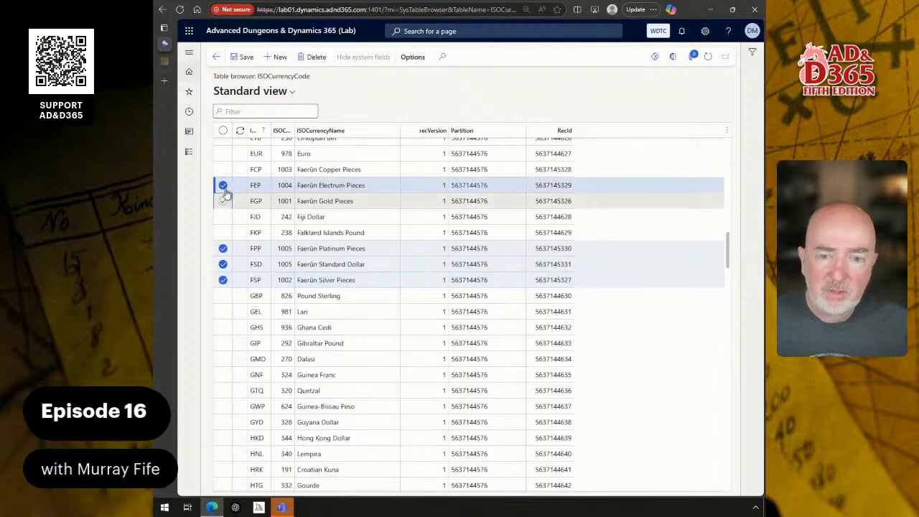
{"action": "left_click", "coordinate": [223, 201]}
{"action": "left_click", "coordinate": [223, 170]}
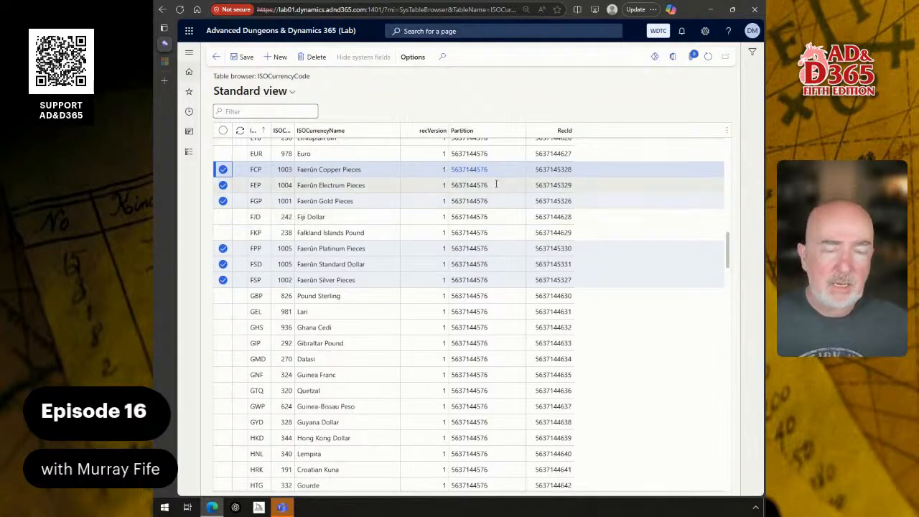
{"action": "mouse_move", "coordinate": [495, 184]}
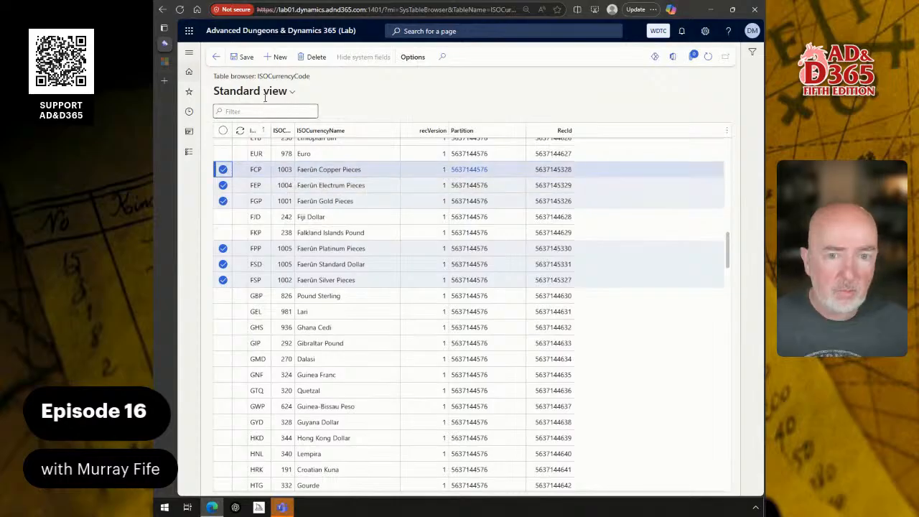
{"action": "left_click", "coordinate": [279, 58]}
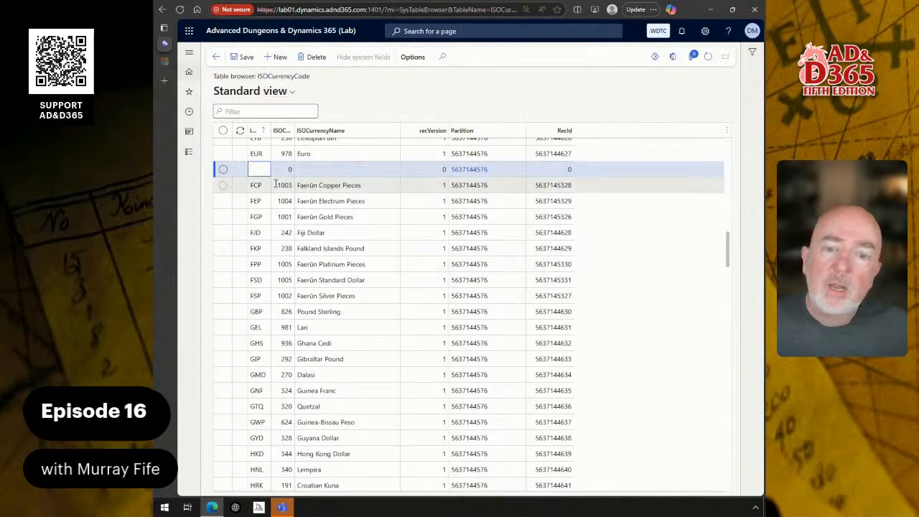
{"action": "left_click", "coordinate": [222, 170]}
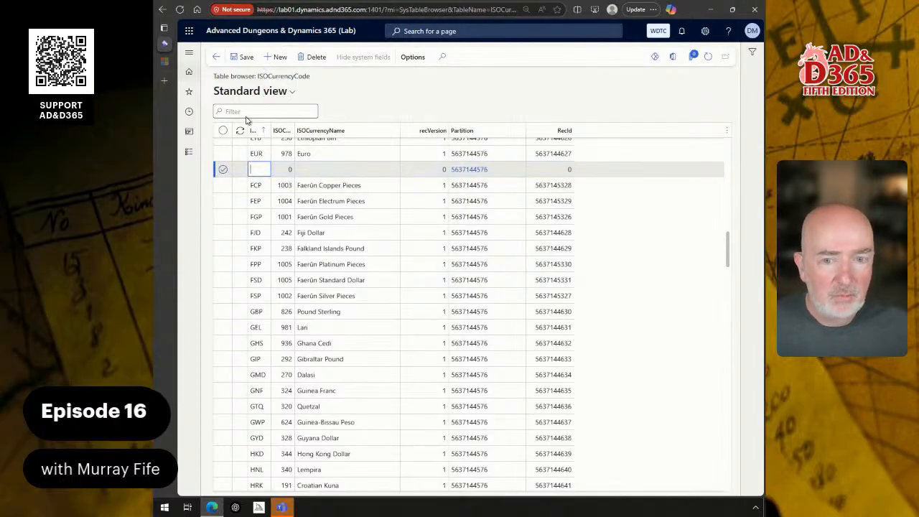
{"action": "left_click", "coordinate": [313, 56]}
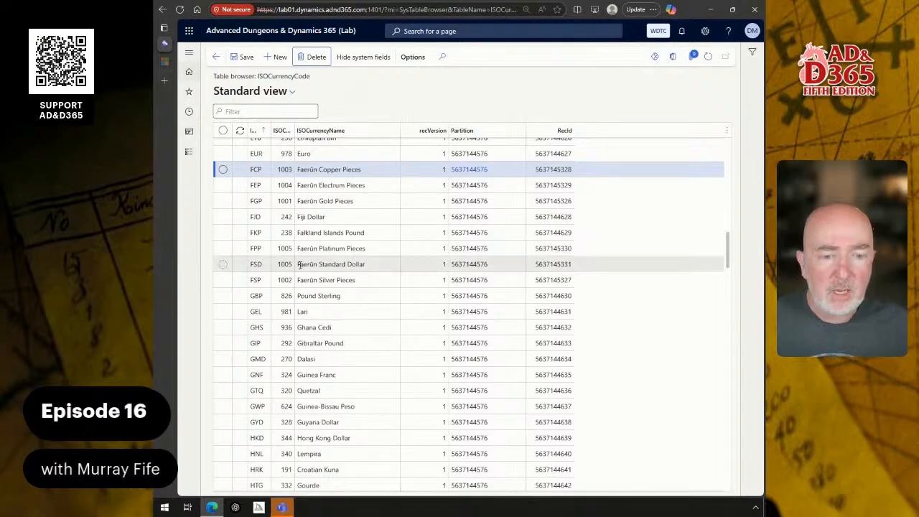
- Close the table browser's window and read the Word guide's ISO currency code review and XP award sections
{"action": "left_click", "coordinate": [259, 29]}
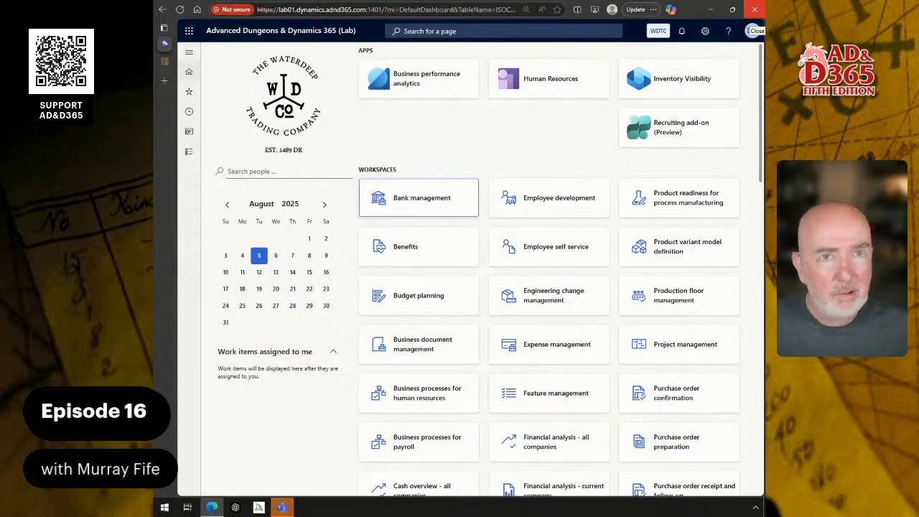
{"action": "left_click", "coordinate": [754, 10]}
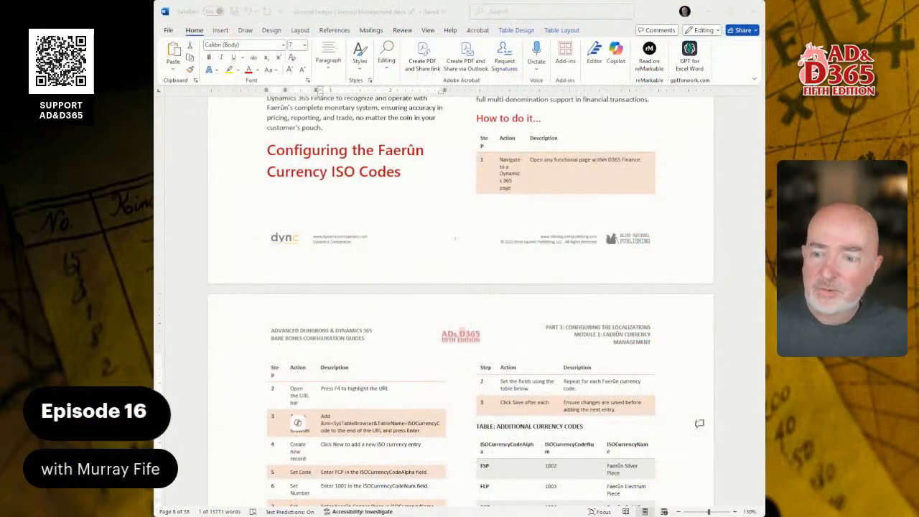
{"action": "scroll", "coordinate": [459, 302], "scroll_direction": "down", "scroll_amount": 4}
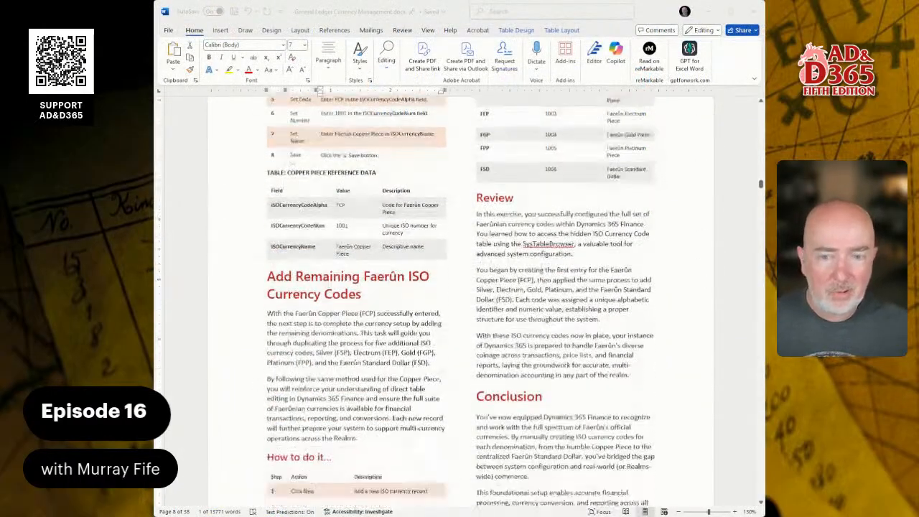
{"action": "scroll", "coordinate": [459, 302], "scroll_direction": "down", "scroll_amount": 12}
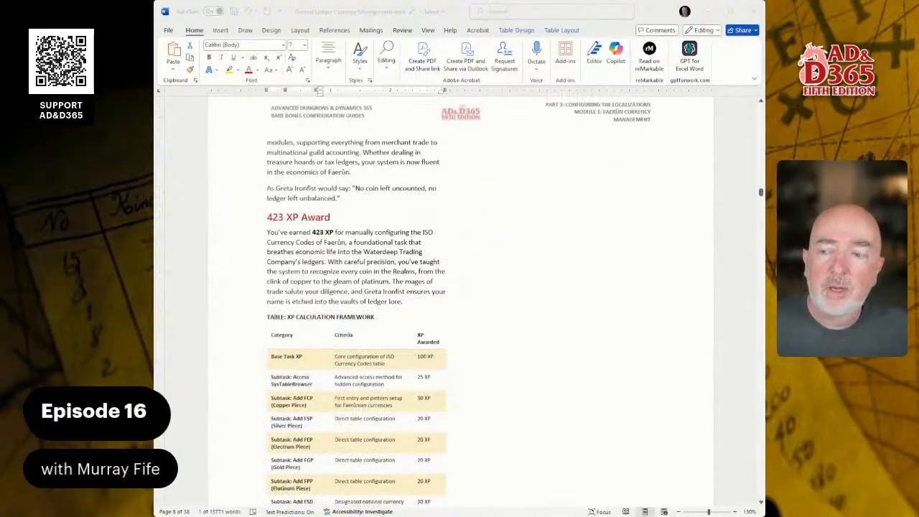
{"action": "scroll", "coordinate": [460, 301], "scroll_direction": "down", "scroll_amount": 6}
{"action": "scroll", "coordinate": [459, 302], "scroll_direction": "up", "scroll_amount": 3}
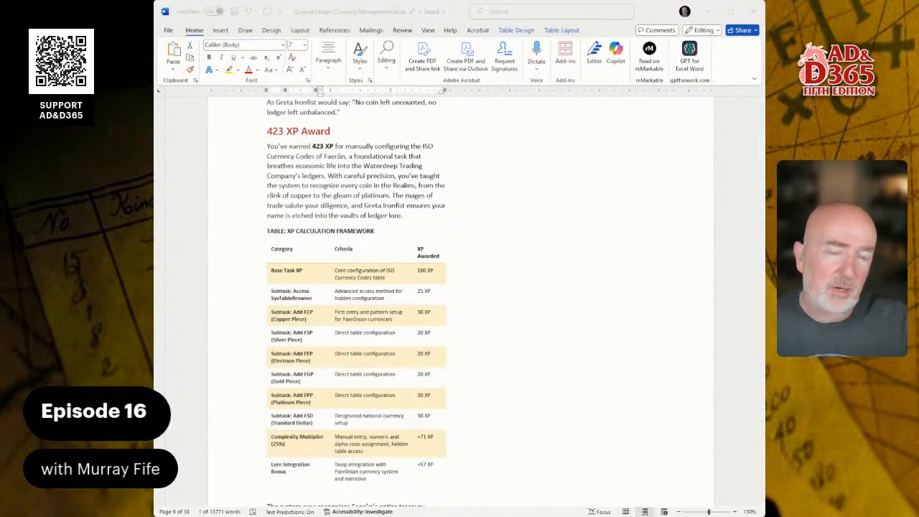
- Read the guide's Faerûn Currency Codes module, including the steps for adding FCP and the table of remaining currencies
{"action": "scroll", "coordinate": [460, 302], "scroll_direction": "down", "scroll_amount": 10}
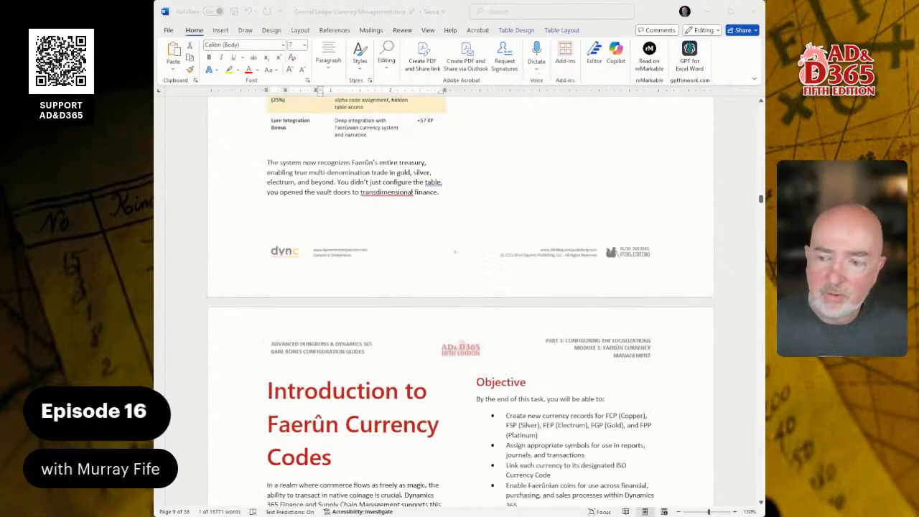
{"action": "scroll", "coordinate": [460, 302], "scroll_direction": "down", "scroll_amount": 1}
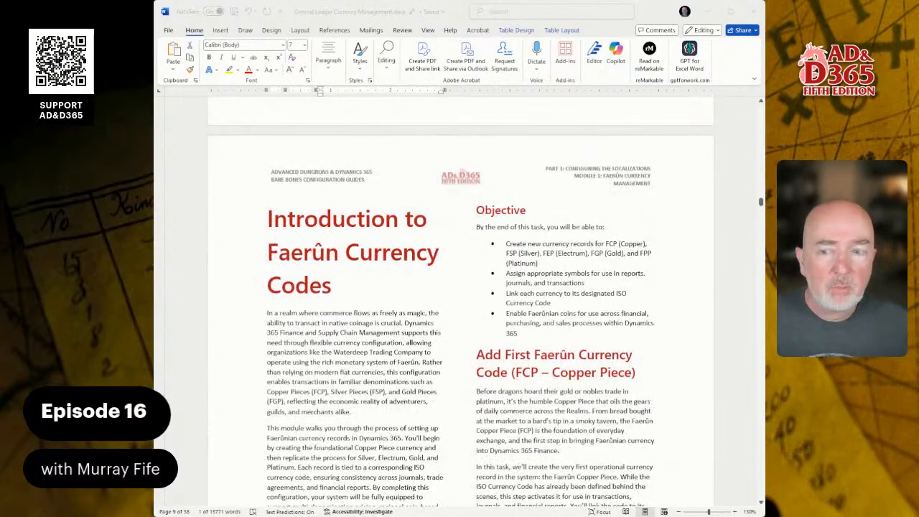
{"action": "scroll", "coordinate": [460, 302], "scroll_direction": "down", "scroll_amount": 3}
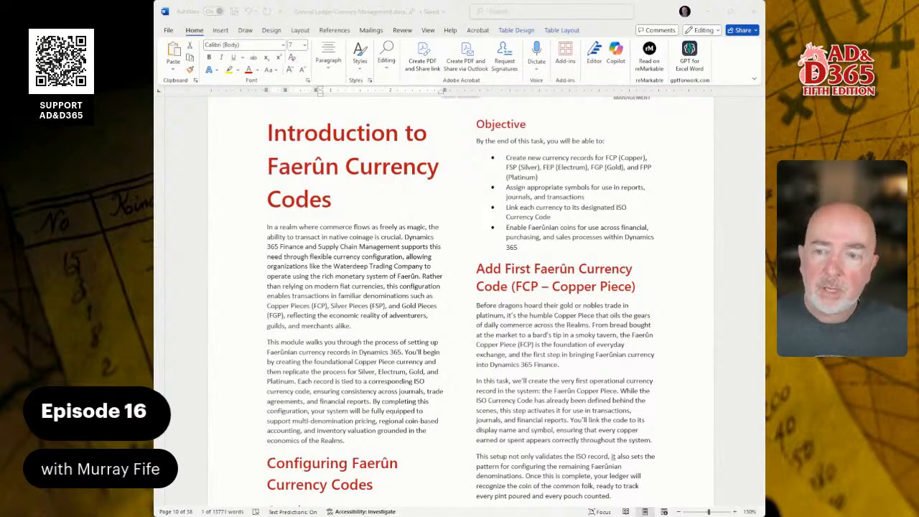
{"action": "left_click", "coordinate": [394, 264]}
{"action": "scroll", "coordinate": [394, 264], "scroll_direction": "down", "scroll_amount": 5}
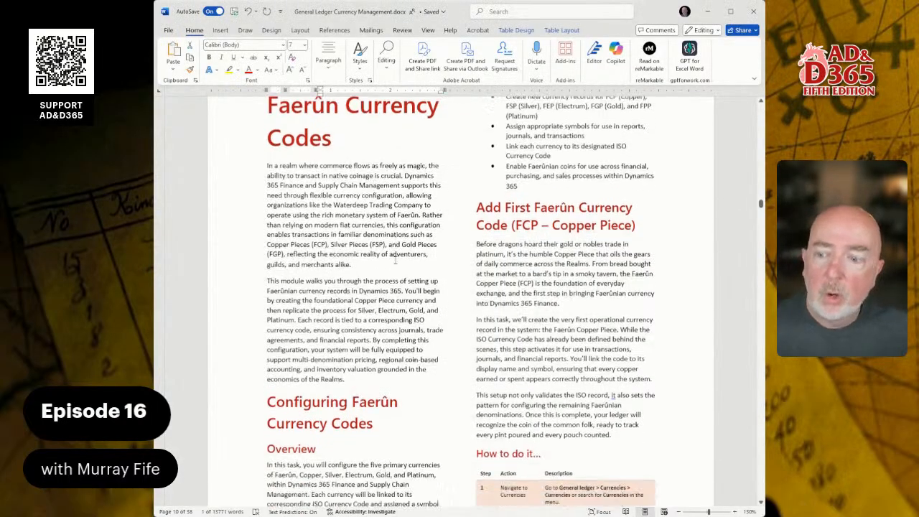
{"action": "scroll", "coordinate": [394, 264], "scroll_direction": "down", "scroll_amount": 5}
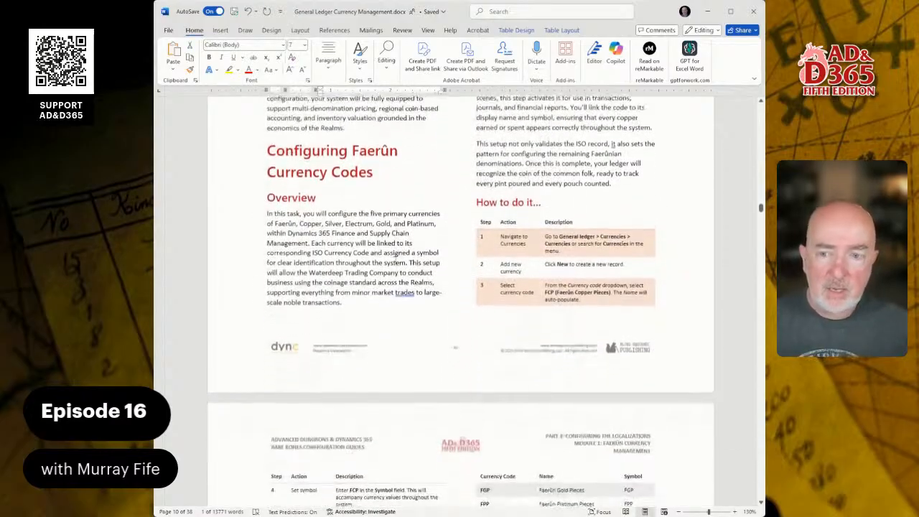
{"action": "scroll", "coordinate": [394, 264], "scroll_direction": "down", "scroll_amount": 4}
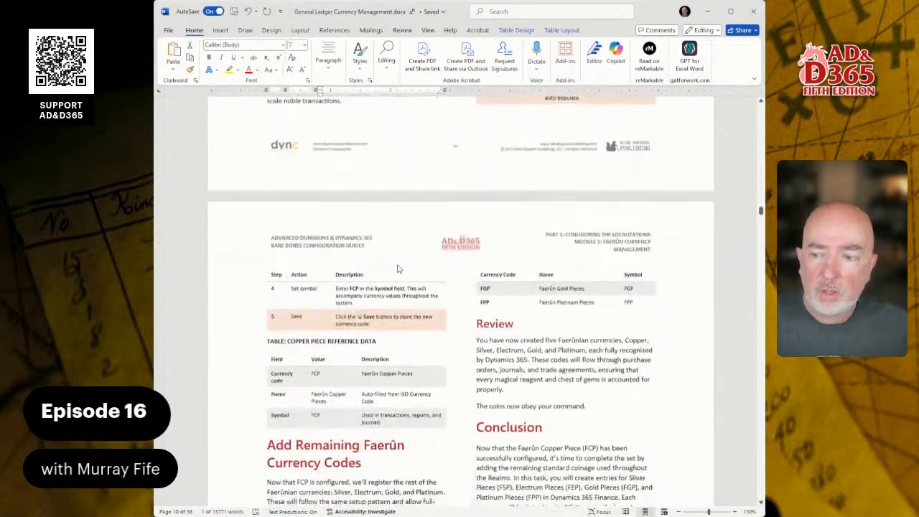
{"action": "scroll", "coordinate": [409, 330], "scroll_direction": "down", "scroll_amount": 2}
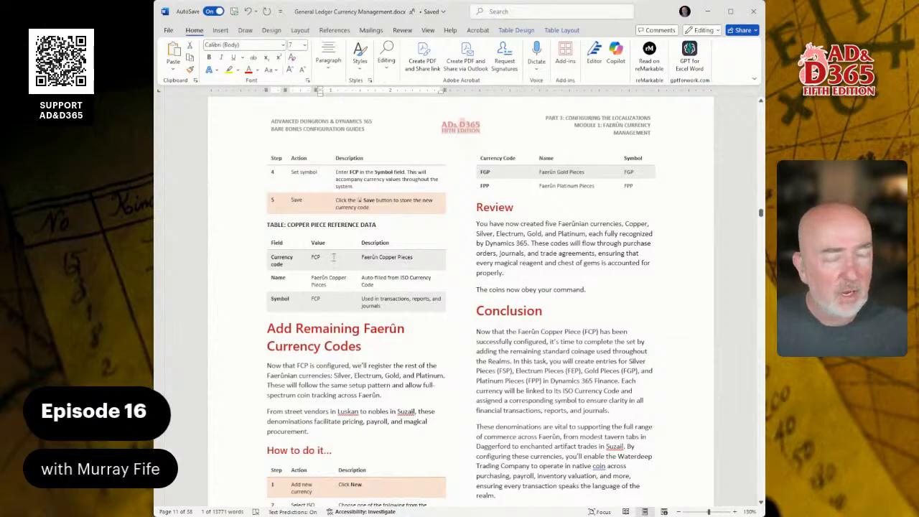
{"action": "scroll", "coordinate": [358, 242], "scroll_direction": "down", "scroll_amount": 4}
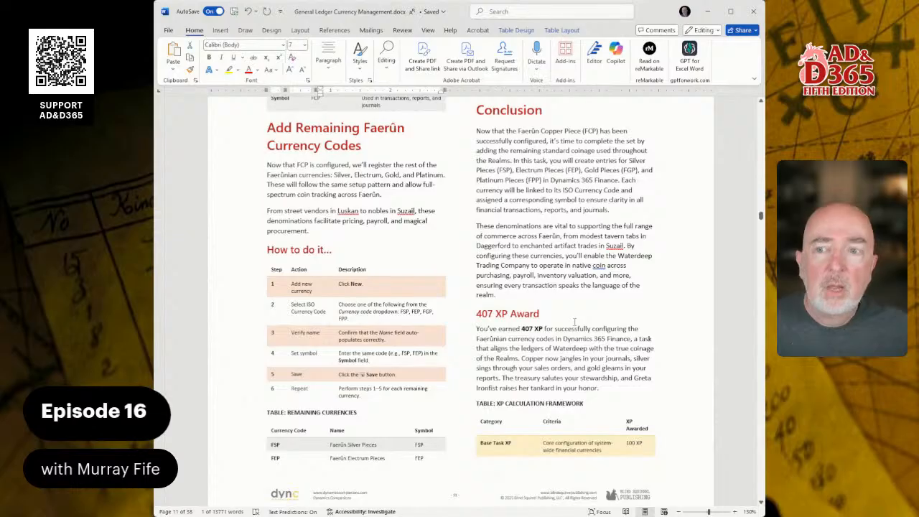
{"action": "scroll", "coordinate": [574, 320], "scroll_direction": "up", "scroll_amount": 3}
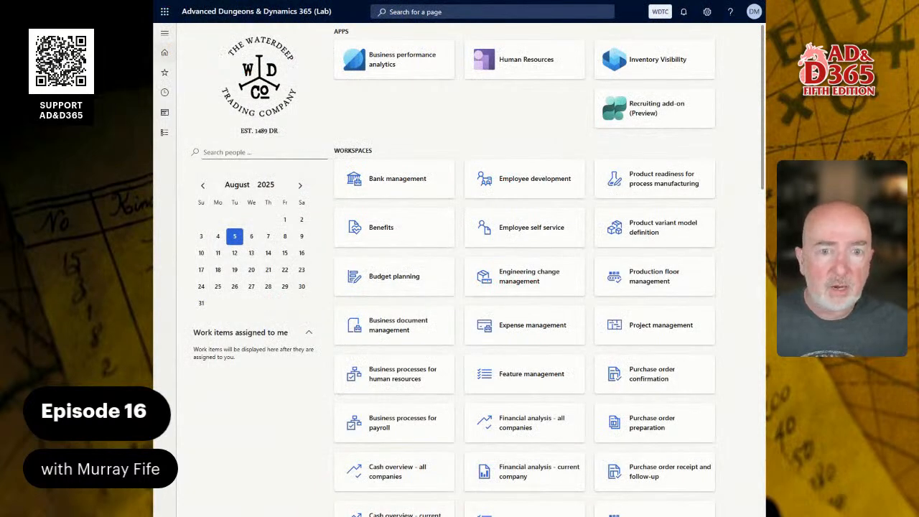
- Switch to Dynamics 365 and search its pages for "curren"
{"action": "left_click", "coordinate": [392, 13]}
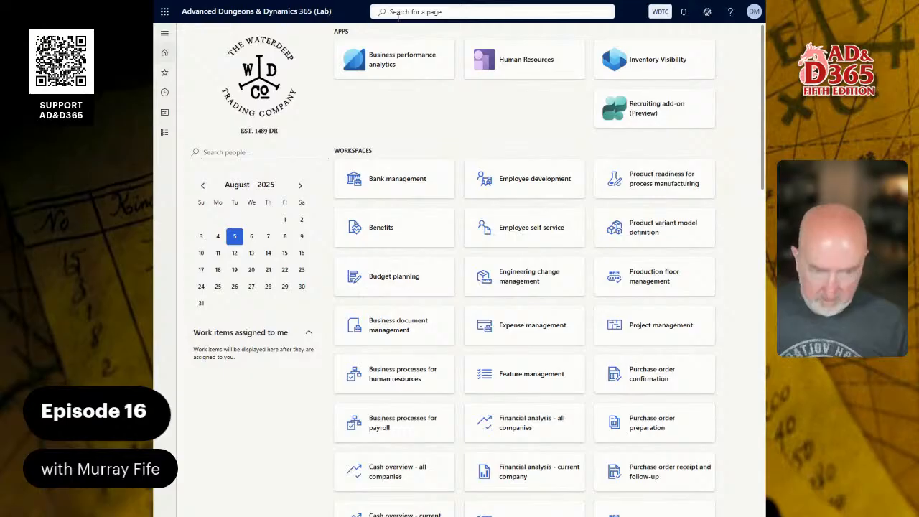
{"action": "type", "text": "curren"}
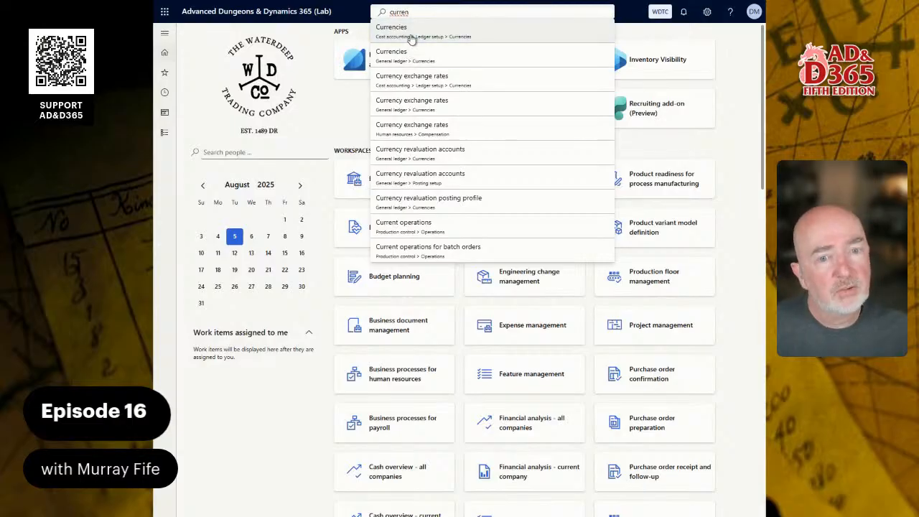
{"action": "left_click", "coordinate": [163, 133]}
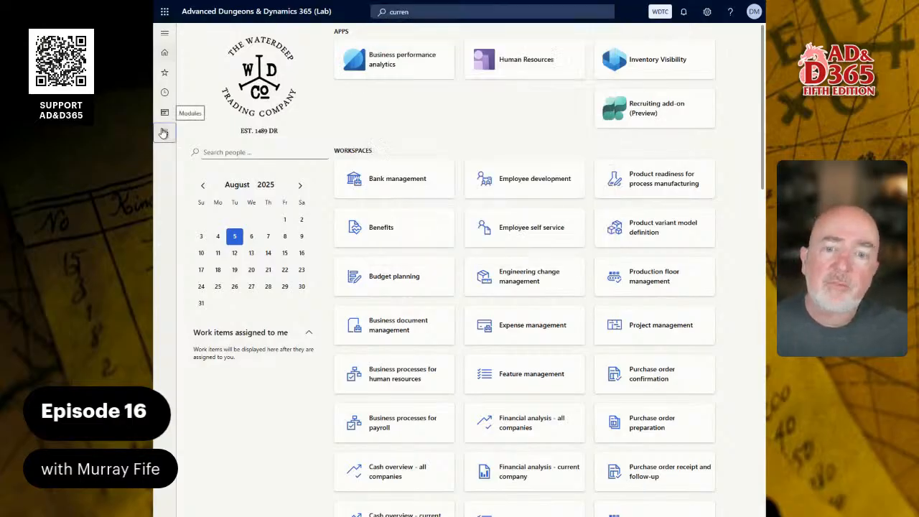
- Open the Currencies page of the General ledger module
{"action": "left_click", "coordinate": [163, 133]}
{"action": "scroll", "coordinate": [298, 364], "scroll_direction": "down", "scroll_amount": 2}
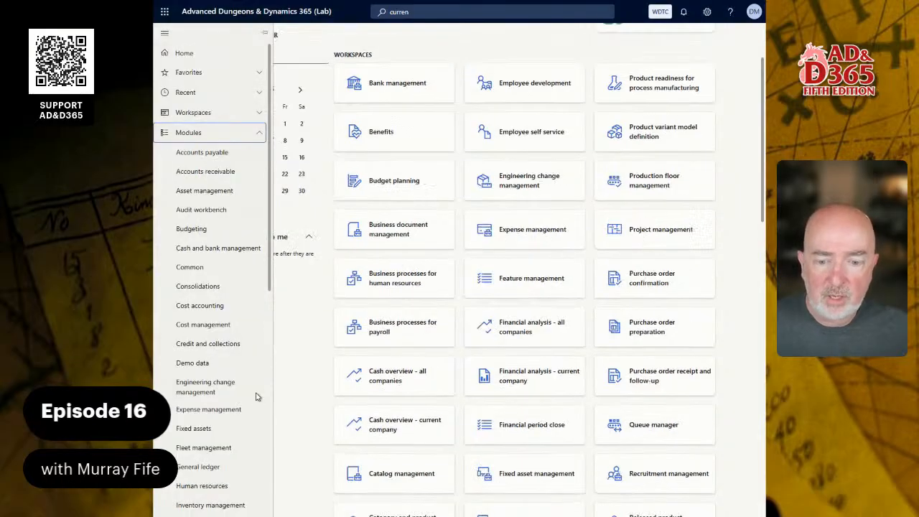
{"action": "left_click", "coordinate": [204, 468]}
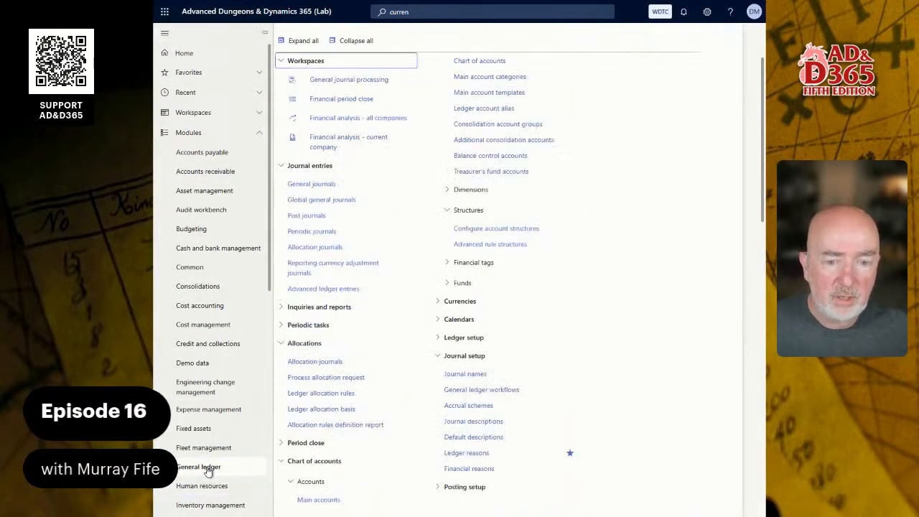
{"action": "left_click", "coordinate": [472, 300]}
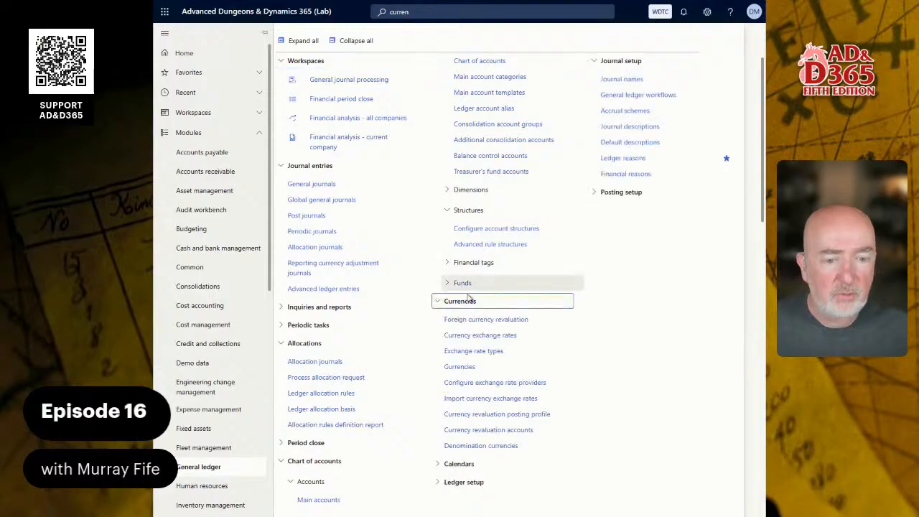
{"action": "left_click", "coordinate": [463, 366]}
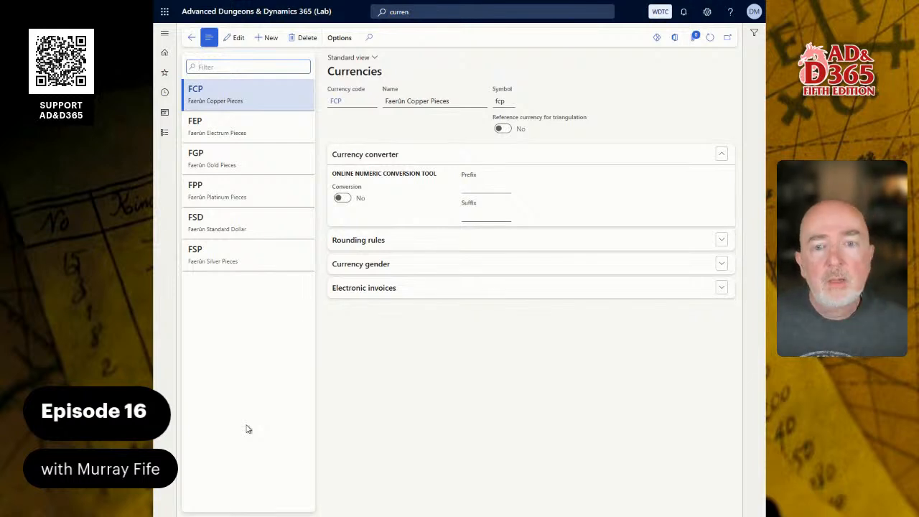
{"action": "left_click", "coordinate": [267, 37]}
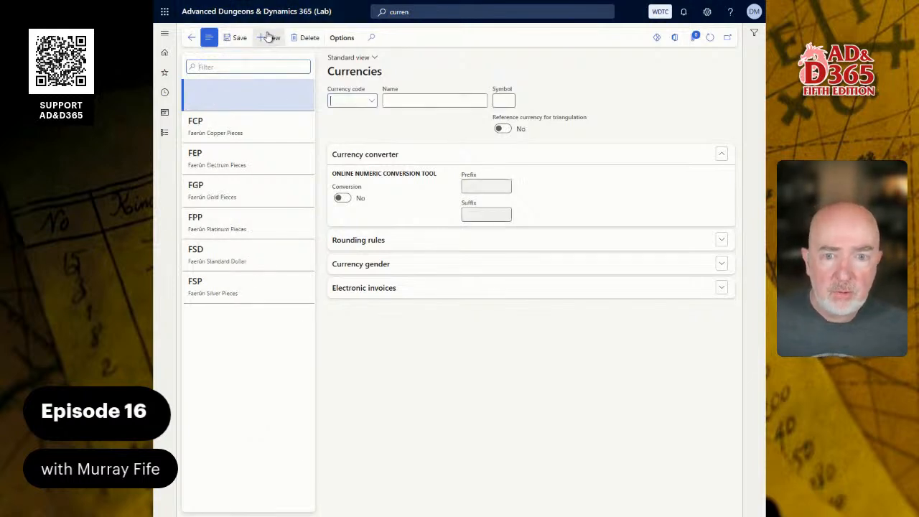
{"action": "left_click", "coordinate": [370, 102]}
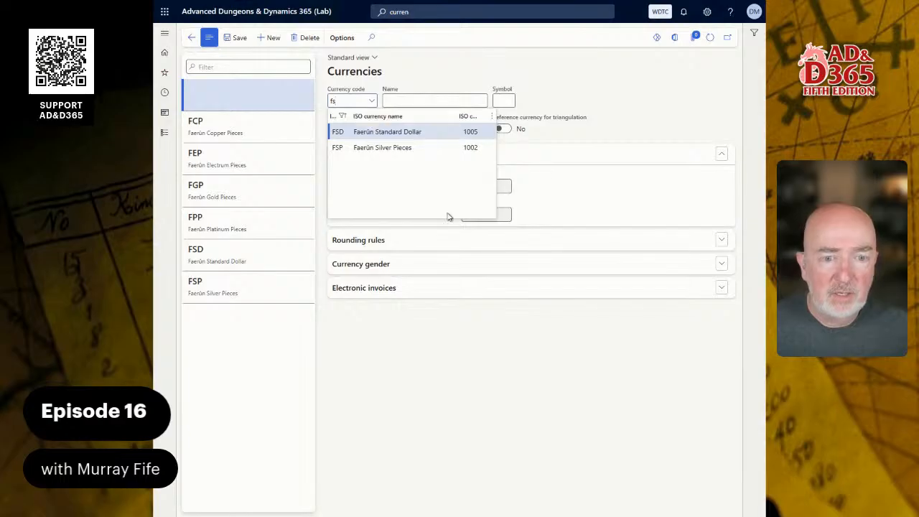
{"action": "left_click", "coordinate": [553, 158]}
{"action": "left_click", "coordinate": [314, 38]}
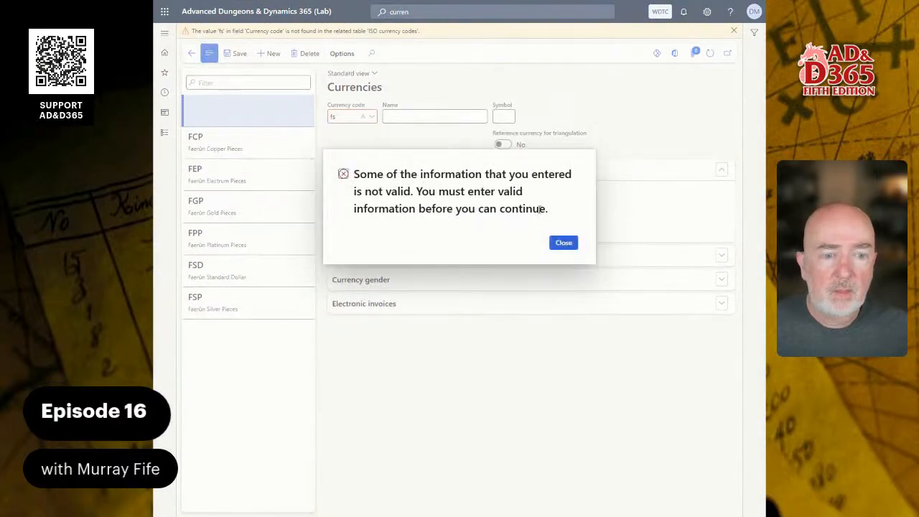
{"action": "left_click", "coordinate": [565, 247]}
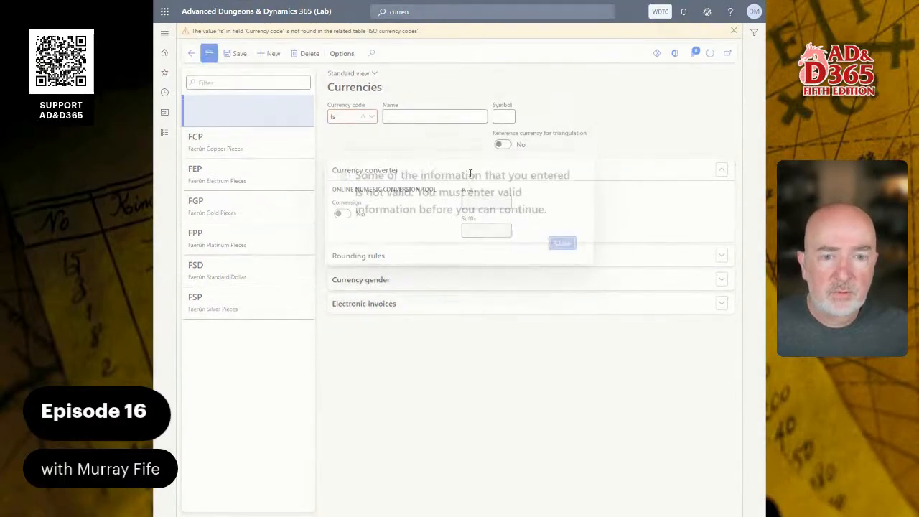
{"action": "left_click", "coordinate": [564, 242]}
{"action": "left_click", "coordinate": [318, 60]}
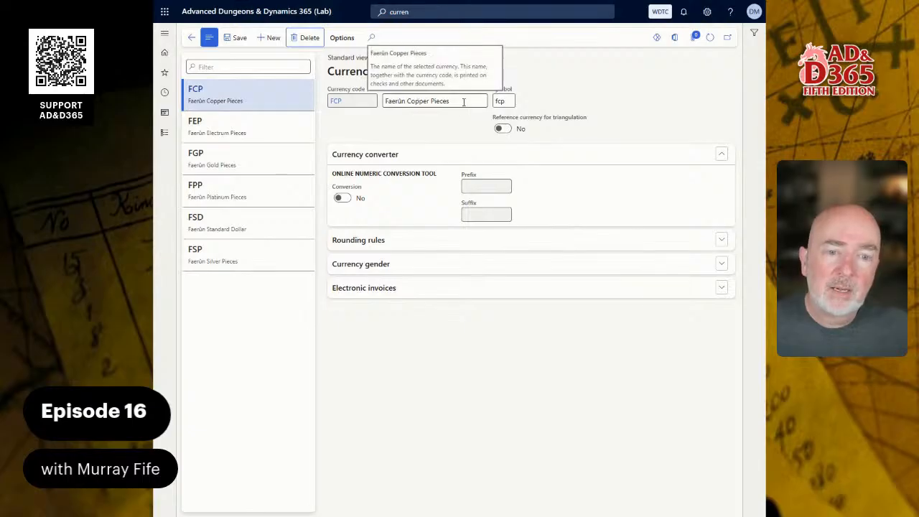
- Review the name and symbol of the Faerûn Copper Pieces currency and the record of Faerûn Electrum Pieces
{"action": "left_click_drag", "start_coordinate": [466, 105], "coordinate": [365, 104]}
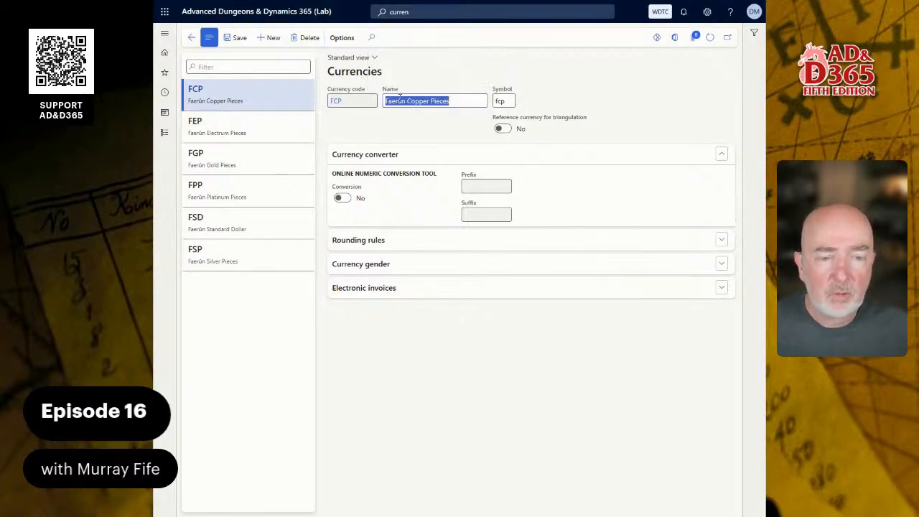
{"action": "left_click_drag", "start_coordinate": [511, 104], "coordinate": [495, 104]}
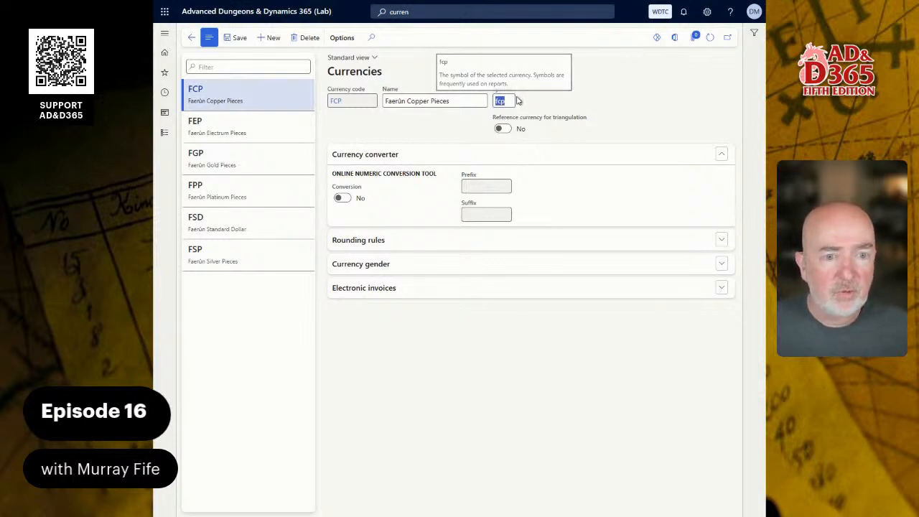
{"action": "left_click", "coordinate": [265, 135]}
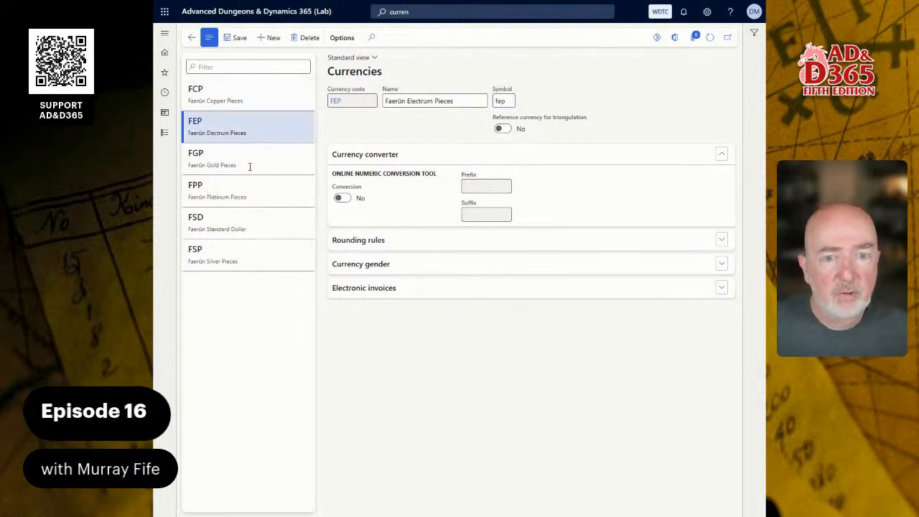
- Set the symbol of the Faerûn Gold Pieces currency to fgp
{"action": "left_click", "coordinate": [250, 167]}
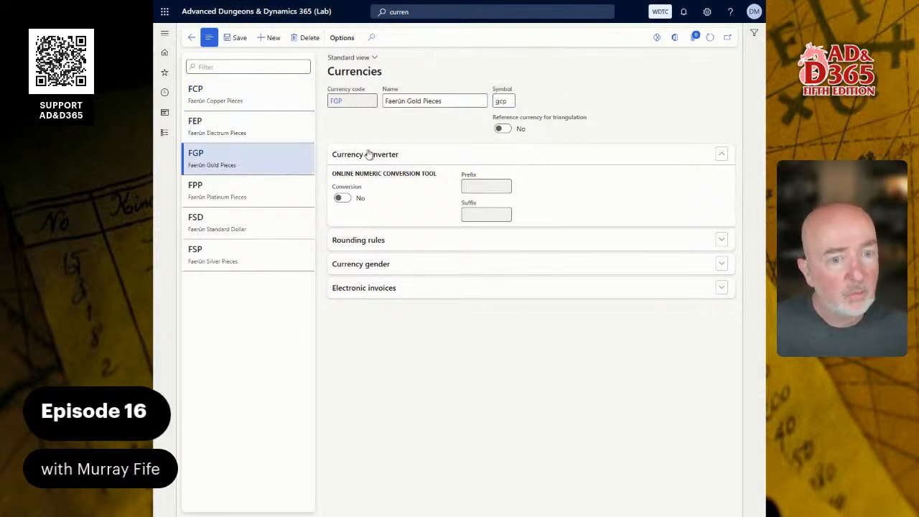
{"action": "left_click", "coordinate": [494, 101]}
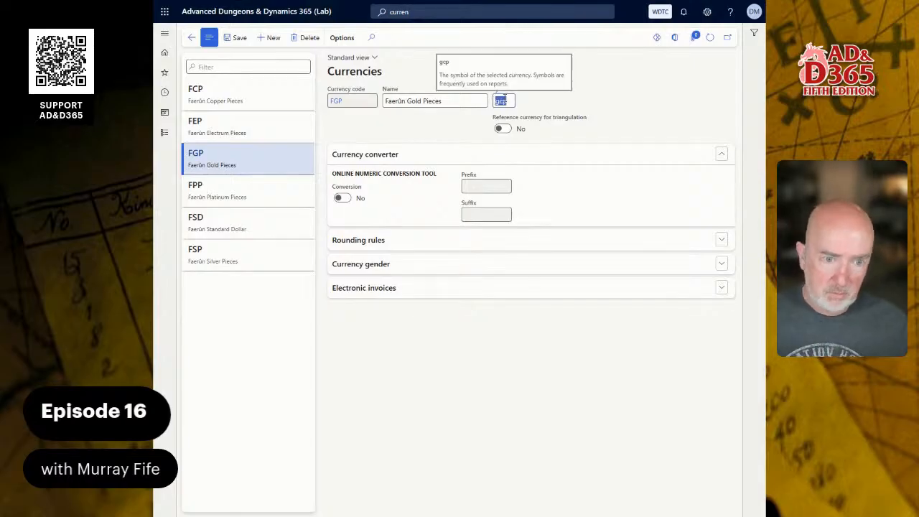
{"action": "left_click", "coordinate": [504, 100]}
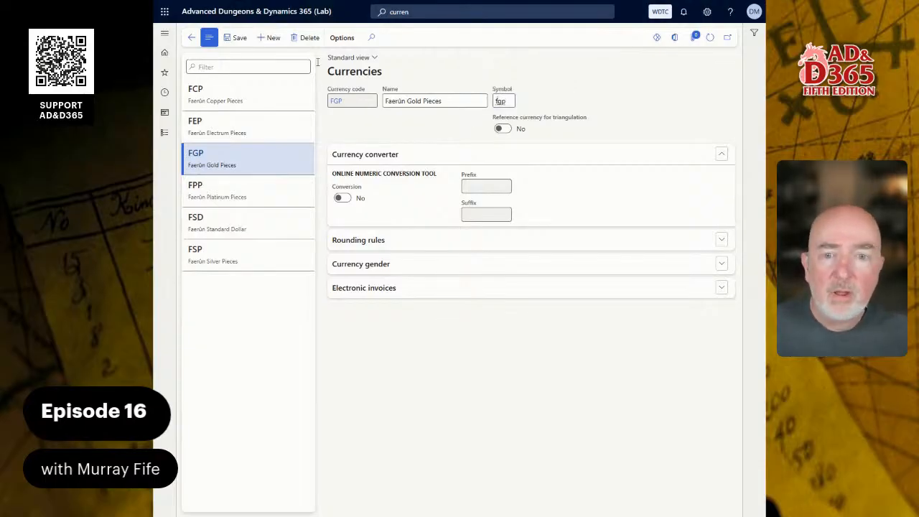
- Check the symbols of the Platinum Pieces, Standard Dollar and Silver Pieces currency records
{"action": "left_click", "coordinate": [269, 190]}
{"action": "left_click", "coordinate": [269, 221]}
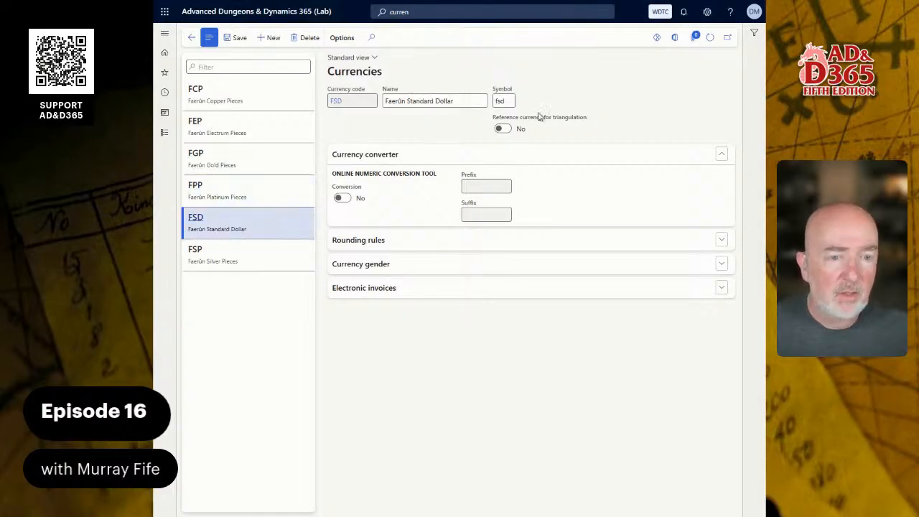
{"action": "left_click", "coordinate": [237, 252]}
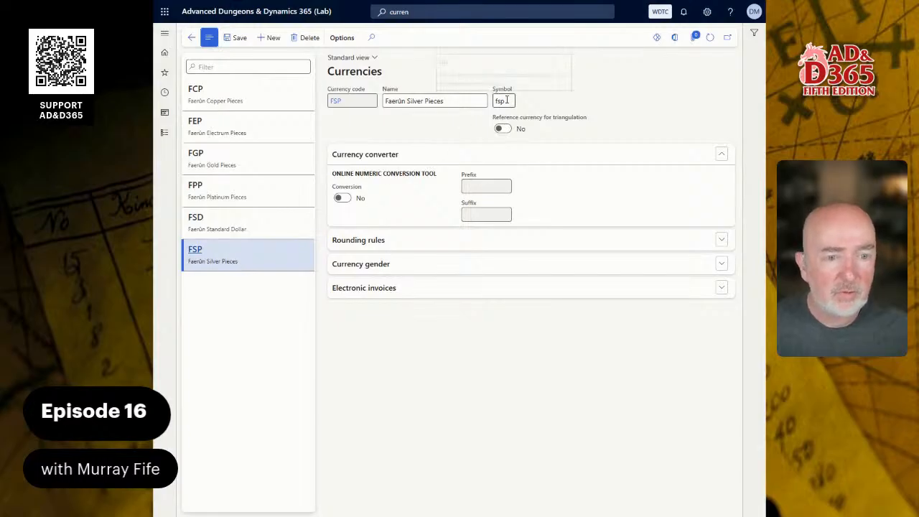
- Show the rounding rules, currency gender and electronic invoice settings of the Faerûn Standard Dollar currency
{"action": "left_click", "coordinate": [247, 217]}
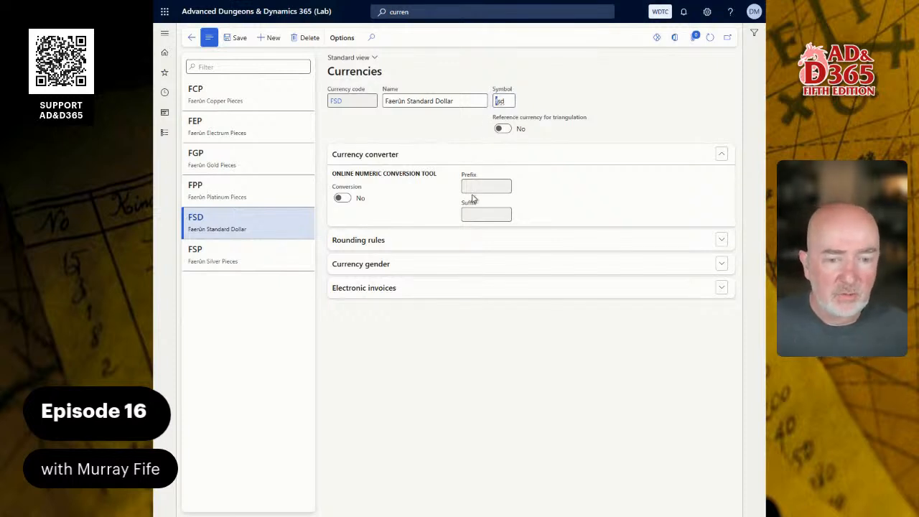
{"action": "left_click", "coordinate": [375, 242]}
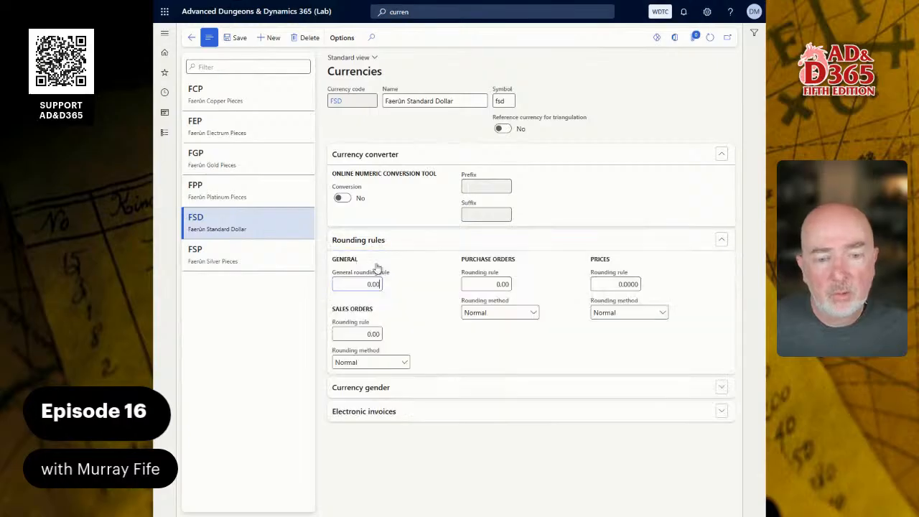
{"action": "left_click", "coordinate": [374, 390]}
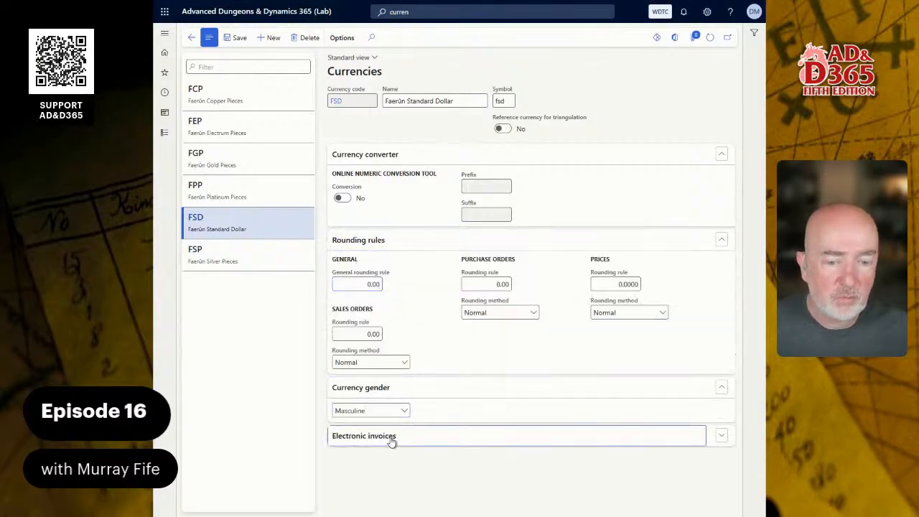
{"action": "left_click", "coordinate": [391, 439]}
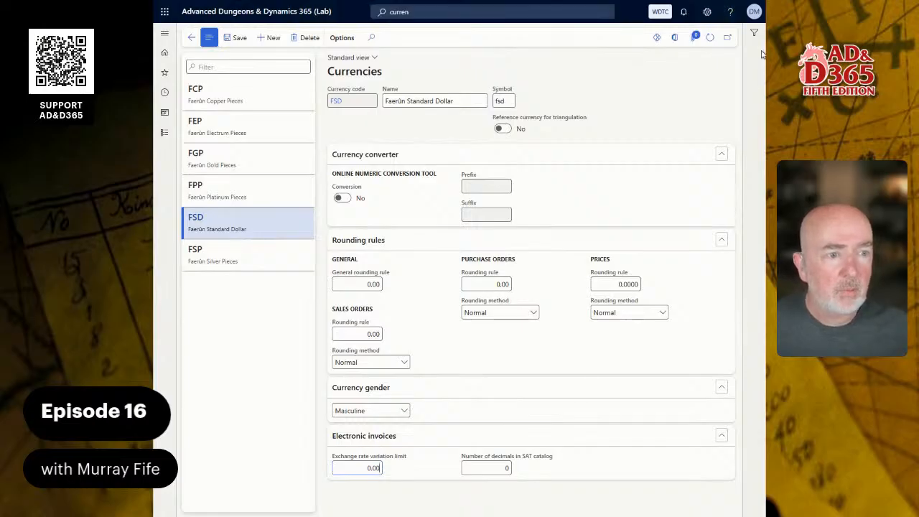
- Switch to the Word guide and go past the currency review and XP sections to Introduction to Exchange Rate Types
{"action": "key", "text": "alt+Tab"}
{"action": "scroll", "coordinate": [459, 301], "scroll_direction": "down", "scroll_amount": 5}
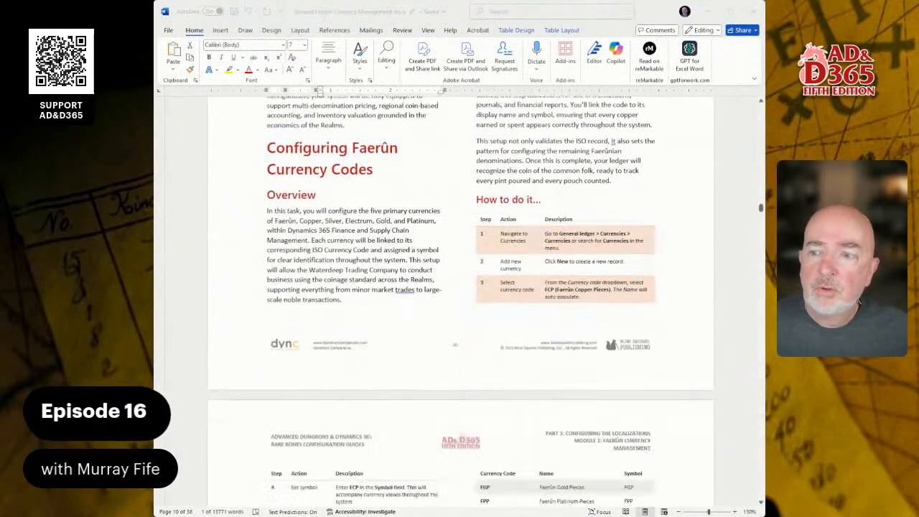
{"action": "scroll", "coordinate": [459, 301], "scroll_direction": "down", "scroll_amount": 5}
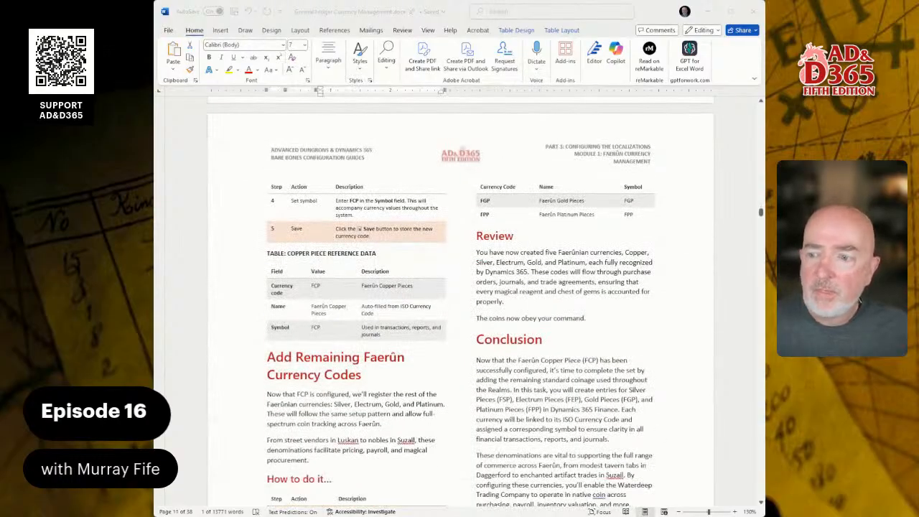
{"action": "scroll", "coordinate": [460, 302], "scroll_direction": "down", "scroll_amount": 15}
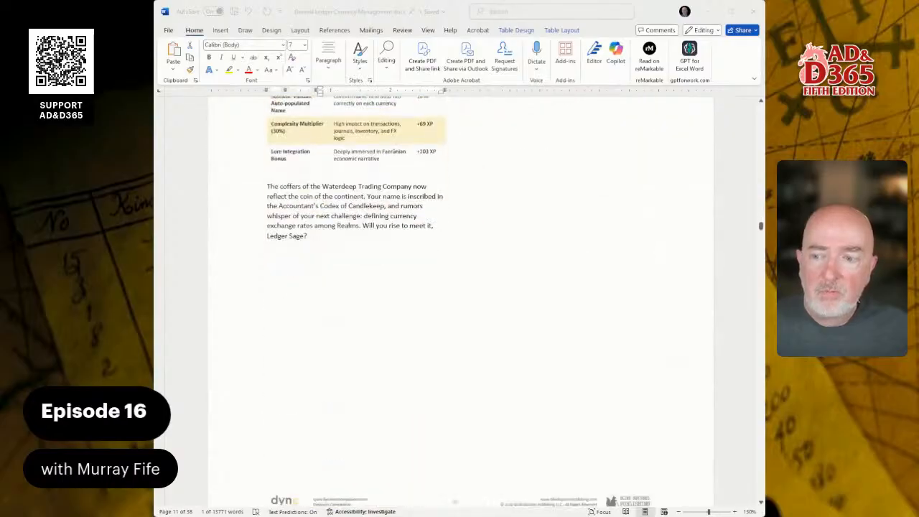
{"action": "scroll", "coordinate": [459, 301], "scroll_direction": "down", "scroll_amount": 10}
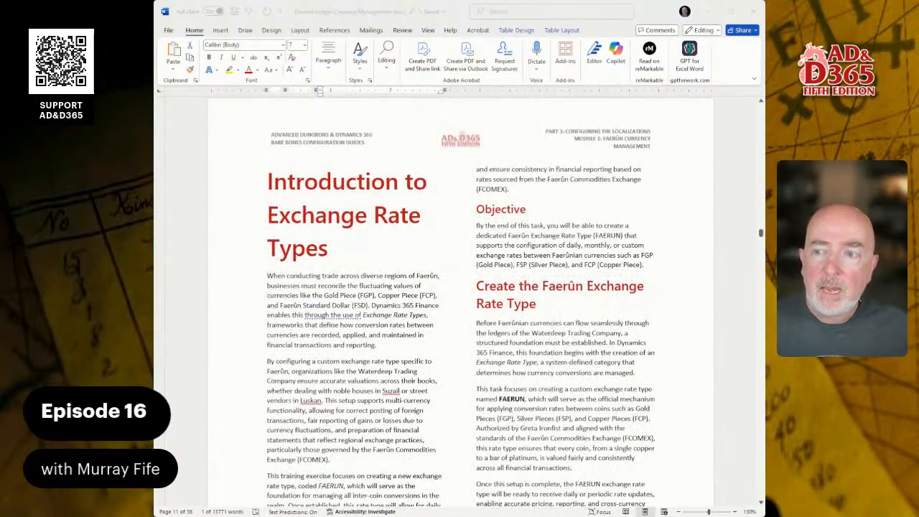
- Read the guide's steps and setup table for creating the Faerûn exchange rate type
{"action": "scroll", "coordinate": [459, 301], "scroll_direction": "down", "scroll_amount": 1}
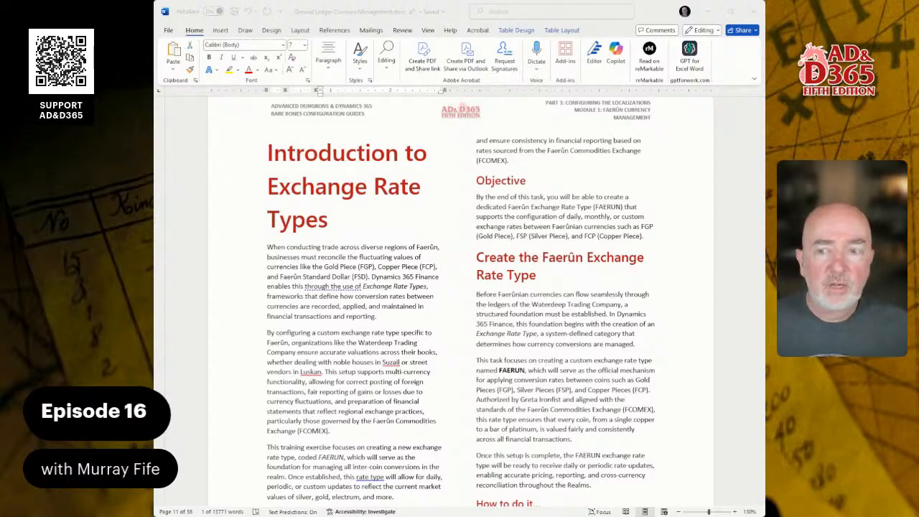
{"action": "scroll", "coordinate": [459, 302], "scroll_direction": "down", "scroll_amount": 4}
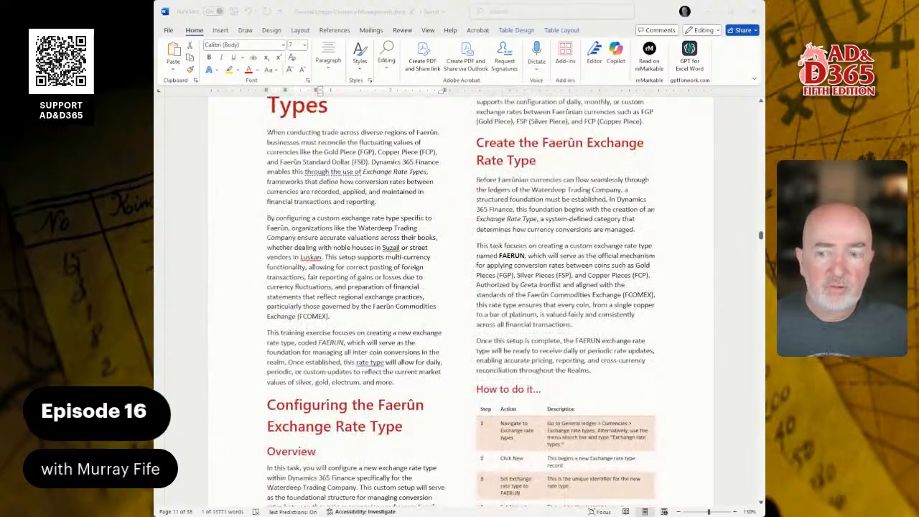
{"action": "scroll", "coordinate": [459, 301], "scroll_direction": "down", "scroll_amount": 10}
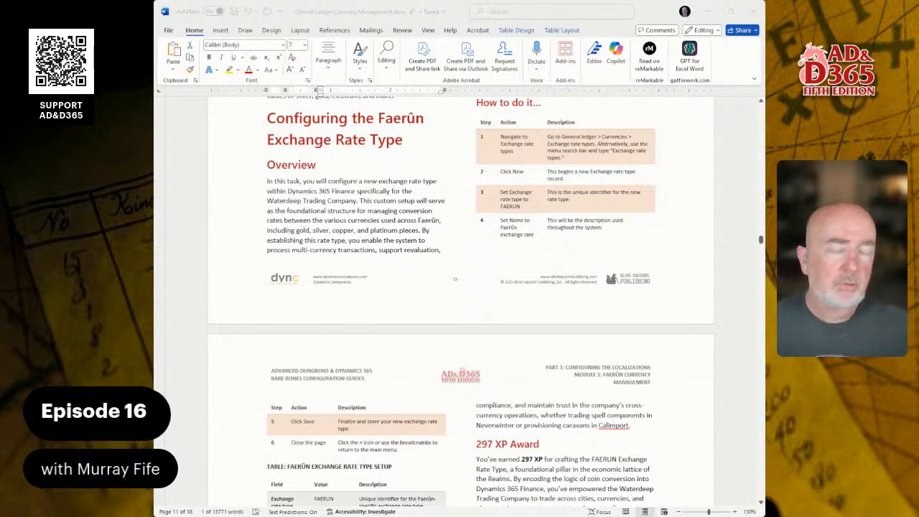
{"action": "scroll", "coordinate": [460, 302], "scroll_direction": "down", "scroll_amount": 3}
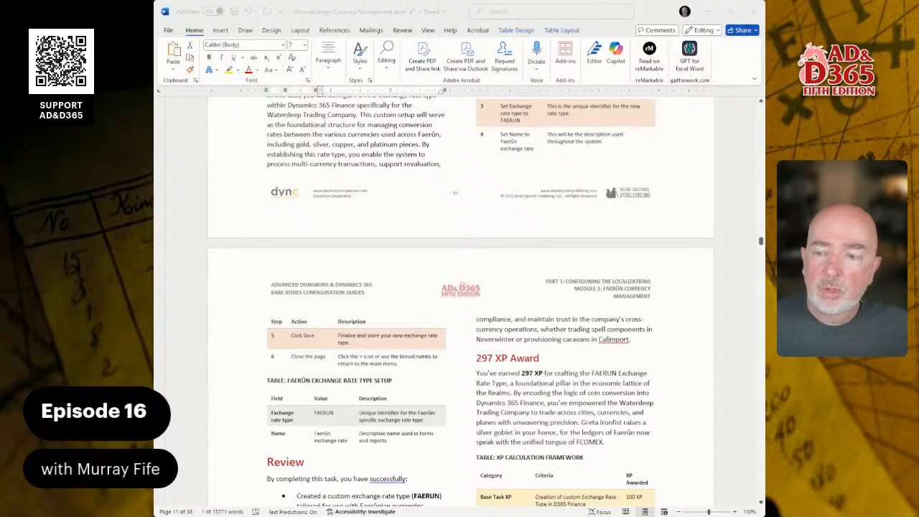
{"action": "left_click", "coordinate": [323, 413]}
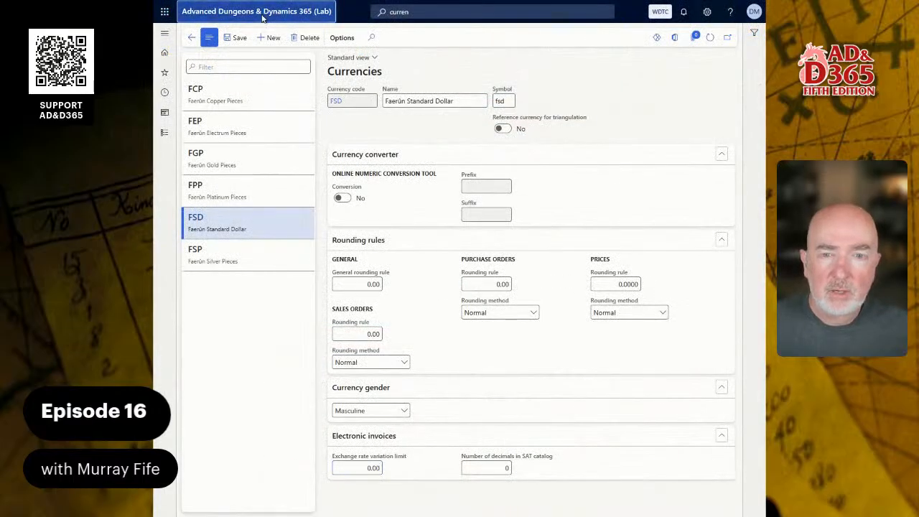
- Return to the Dynamics 365 dashboard, search for "exchan" and open the General ledger module's Exchange rate types page
{"action": "left_click", "coordinate": [262, 16]}
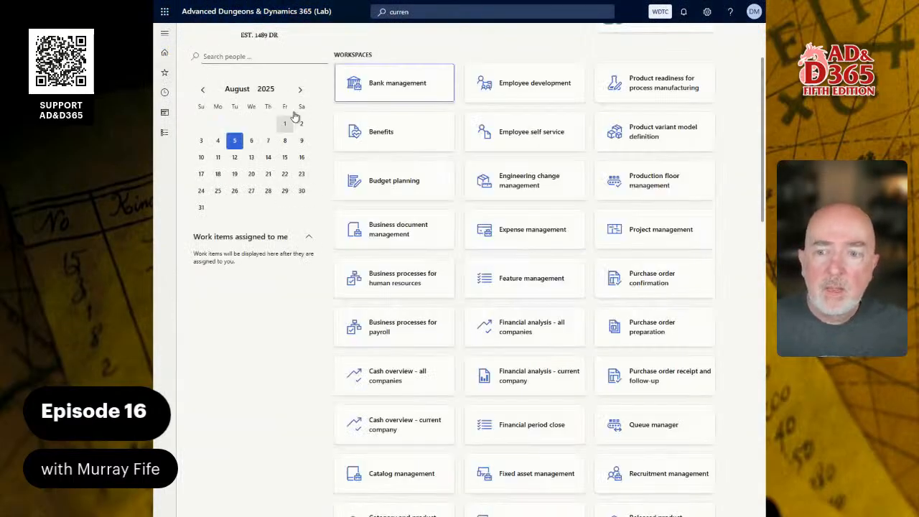
{"action": "left_click", "coordinate": [421, 9]}
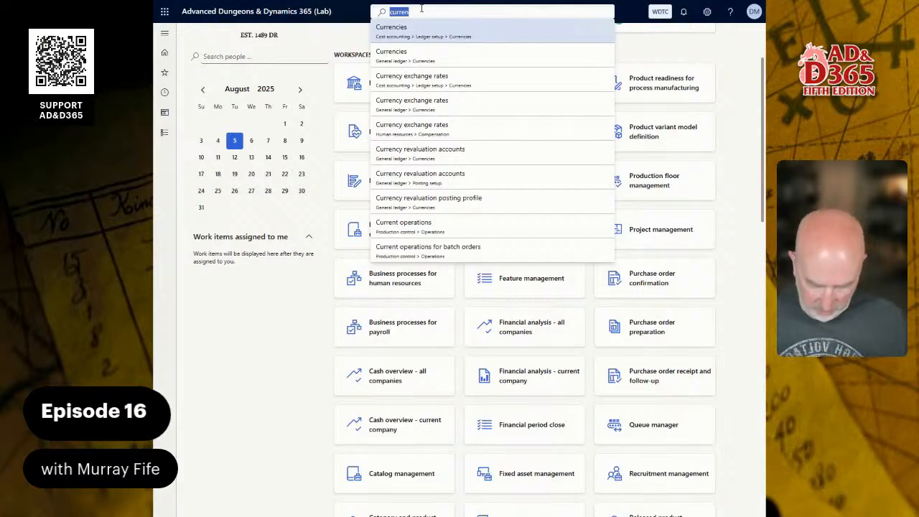
{"action": "type", "text": "exchan"}
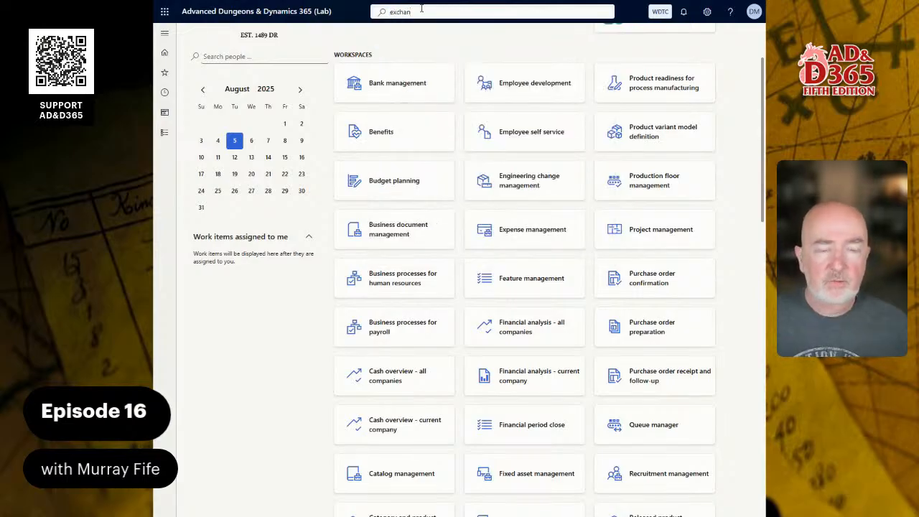
{"action": "key", "text": "Down"}
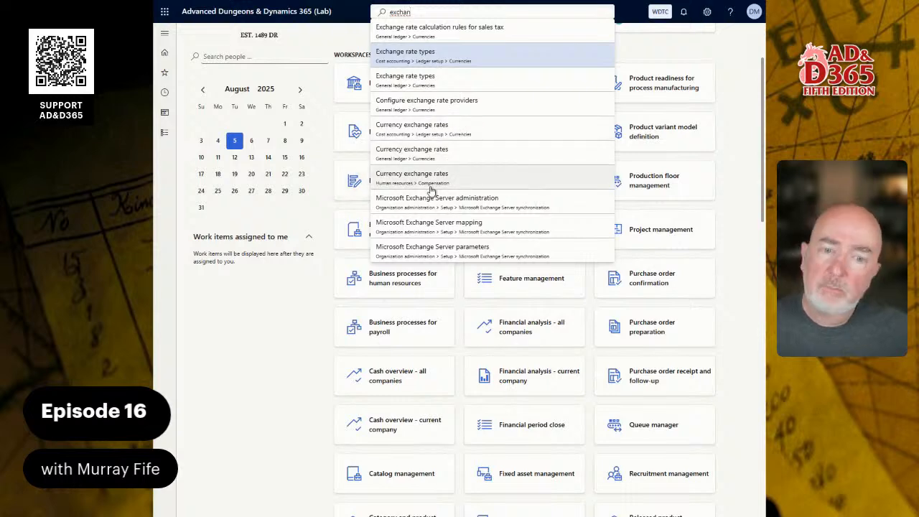
{"action": "left_click", "coordinate": [163, 130]}
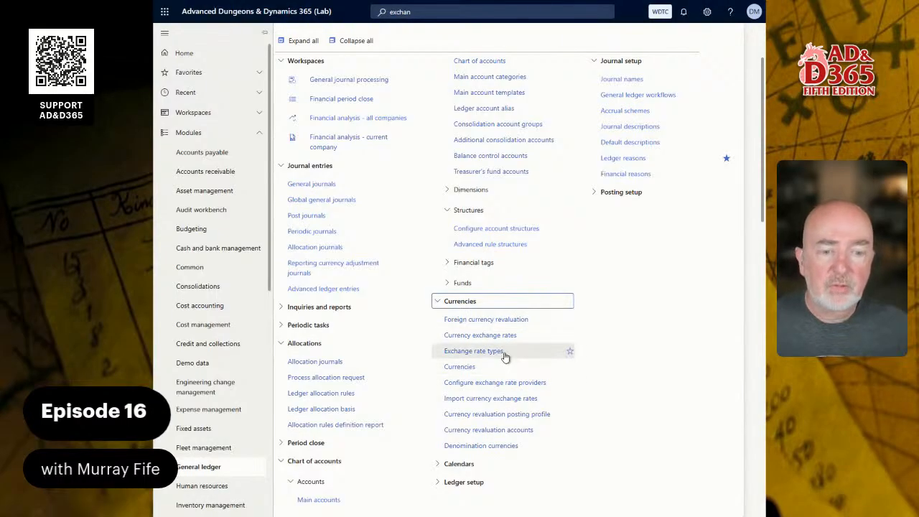
{"action": "left_click", "coordinate": [473, 351]}
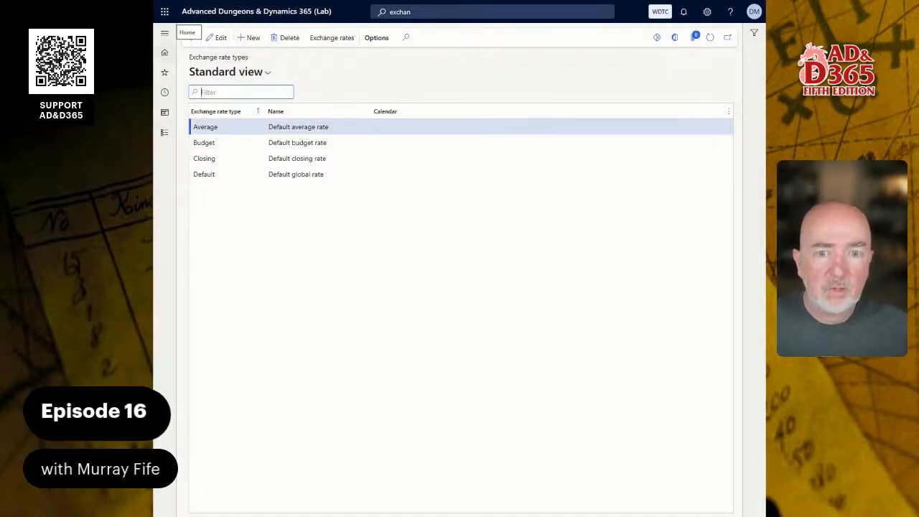
- Add an exchange rate type FAERUN with the name "Faerûn exchange rate"
{"action": "left_click", "coordinate": [254, 38]}
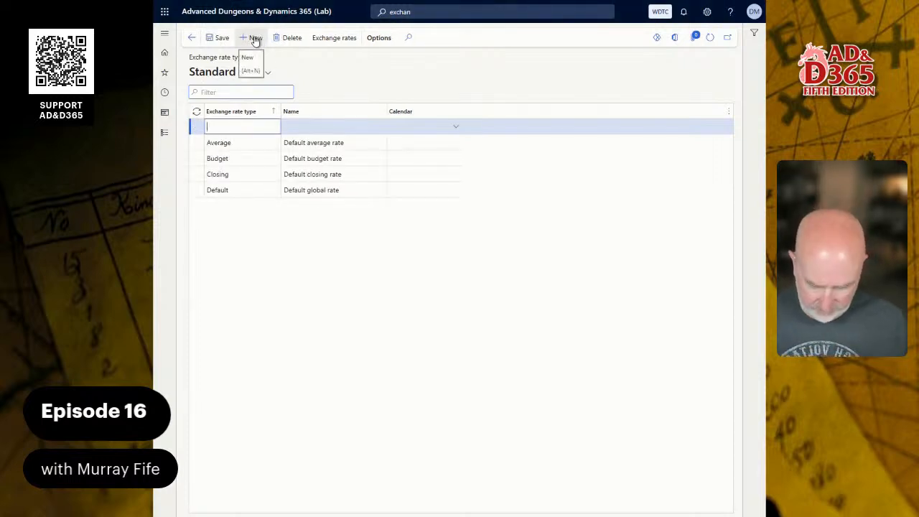
{"action": "type", "text": "FAERUN"}
{"action": "key", "text": "Tab"}
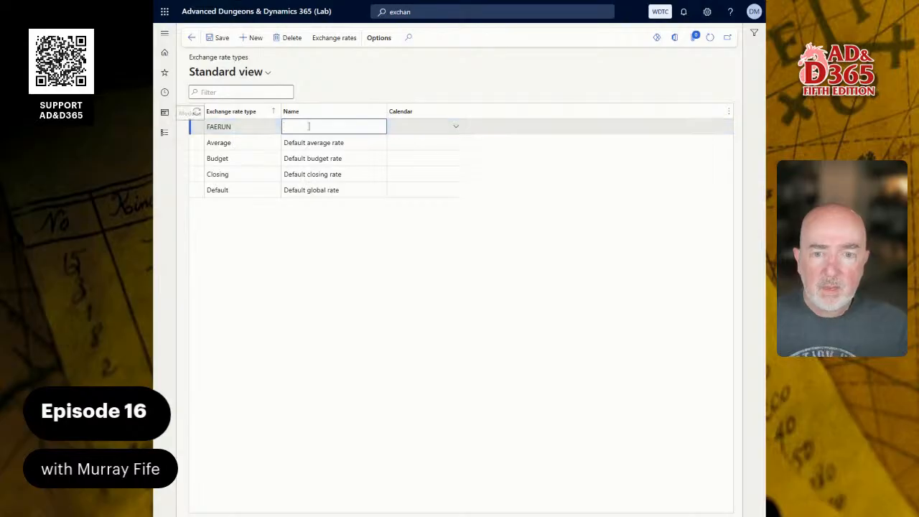
{"action": "type", "text": "Faerûn exchange rate"}
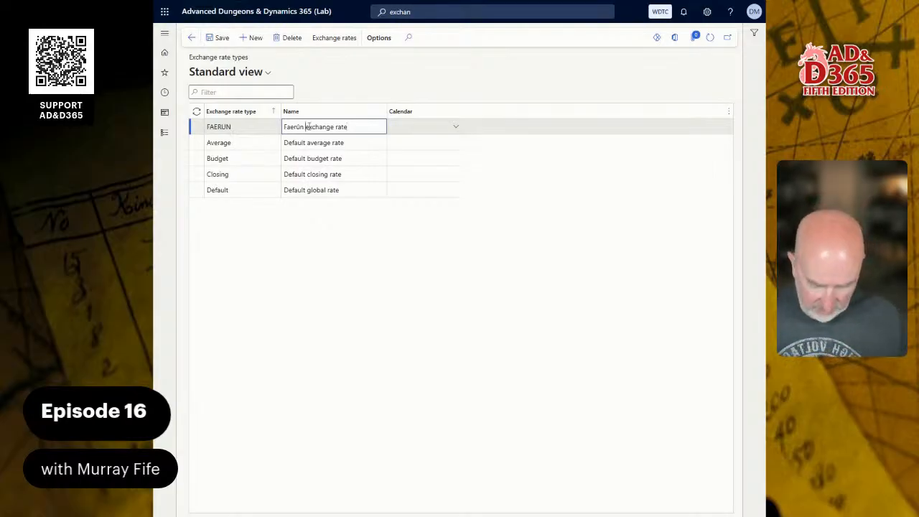
- Change the new exchange rate type's name to "Faerûn FBOT exchange rate"
{"action": "type", "text": "FOR"}
{"action": "key", "text": "BackSpace"}
{"action": "key", "text": "BackSpace"}
{"action": "key", "text": "BackSpace"}
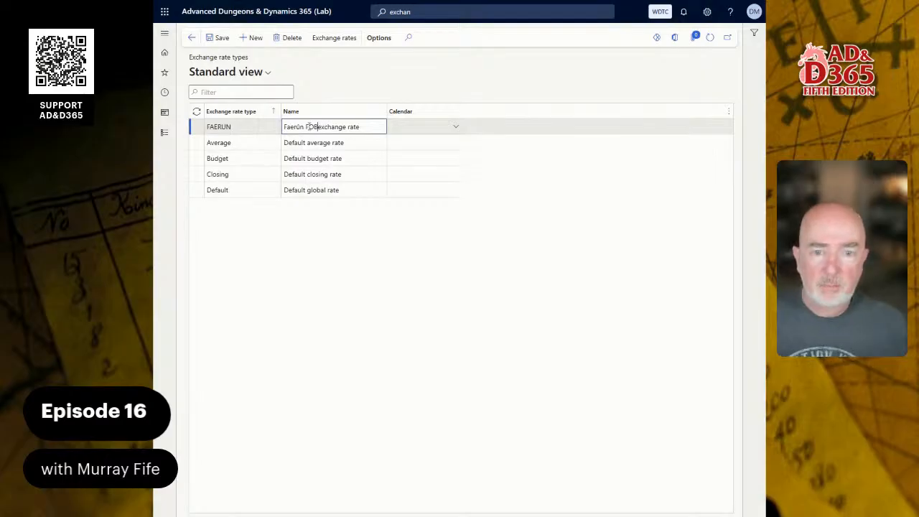
{"action": "type", "text": "SPOT"}
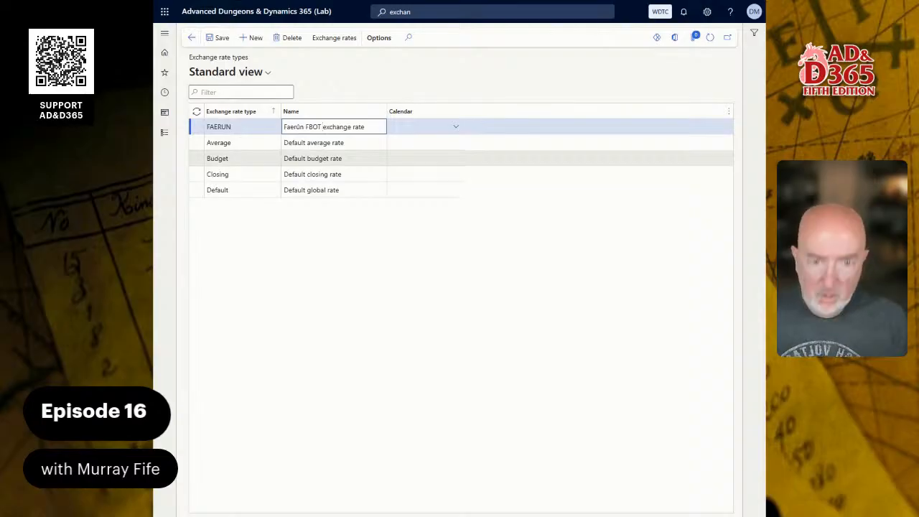
- Change the new exchange rate type's identifier to FAERÛN and save the record
{"action": "double_click", "coordinate": [246, 126]}
{"action": "type", "text": "FAERÛN"}
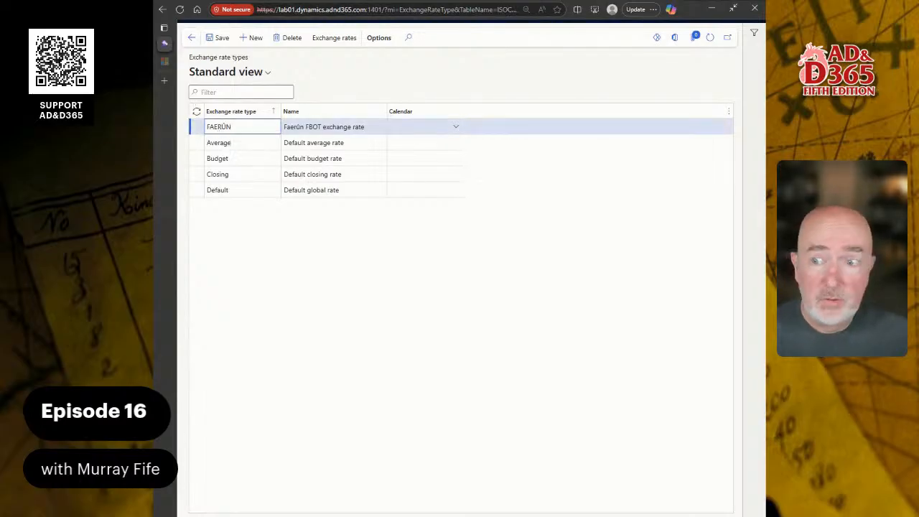
{"action": "mouse_move", "coordinate": [164, 44]}
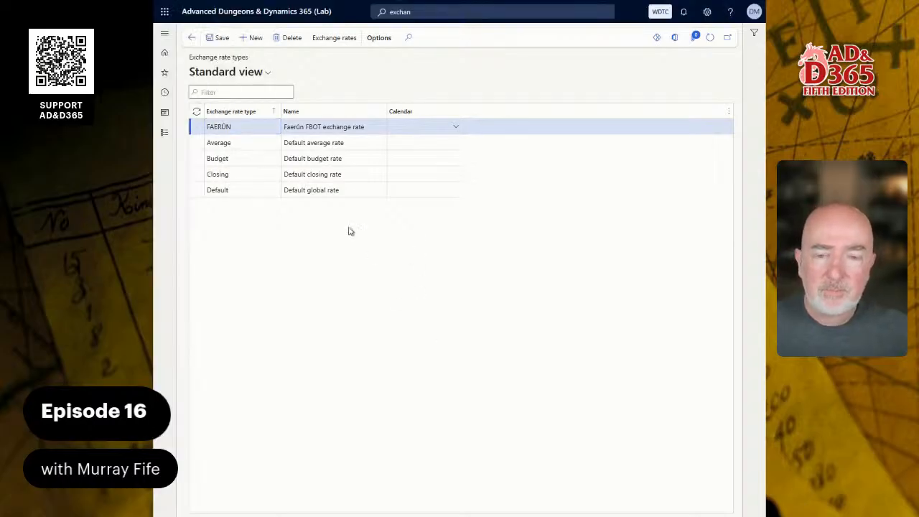
{"action": "left_click", "coordinate": [217, 37]}
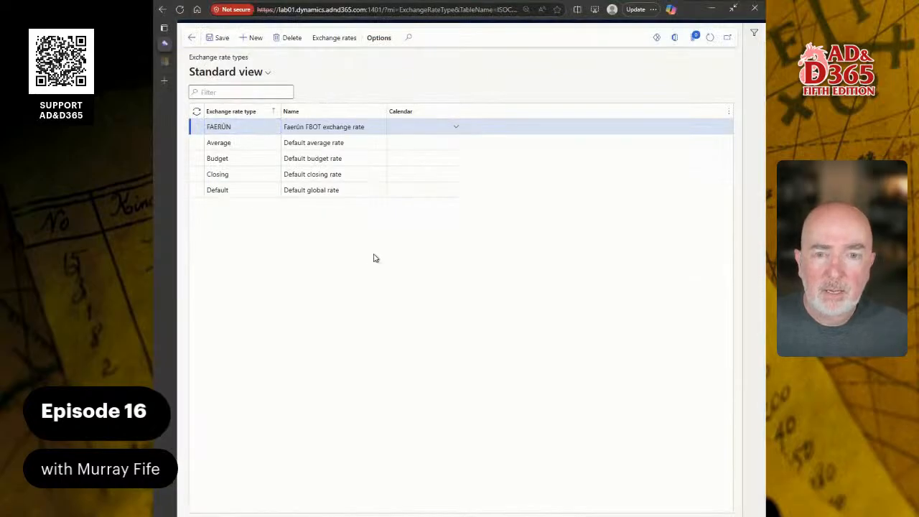
- Switch to the Word configuration guide, examine its Exchange Conversion Rates table, and return to the Dynamics 365 dashboard
{"action": "left_click", "coordinate": [278, 24]}
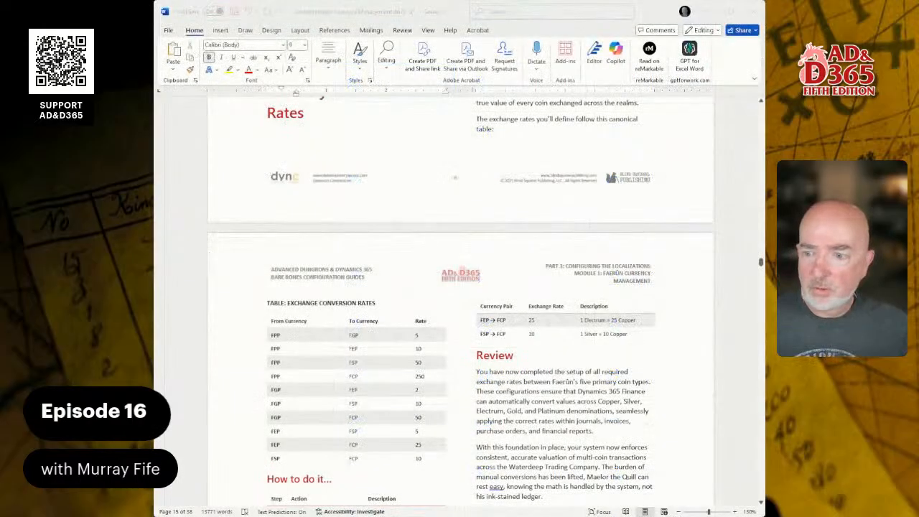
{"action": "scroll", "coordinate": [460, 301], "scroll_direction": "up", "scroll_amount": 5}
{"action": "scroll", "coordinate": [460, 301], "scroll_direction": "down", "scroll_amount": 7}
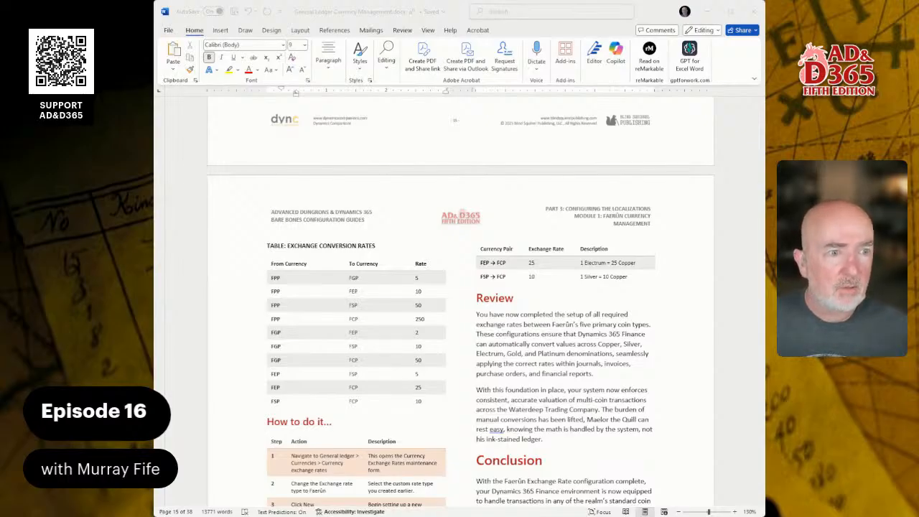
{"action": "left_click", "coordinate": [233, 138]}
{"action": "key", "text": "alt+Tab"}
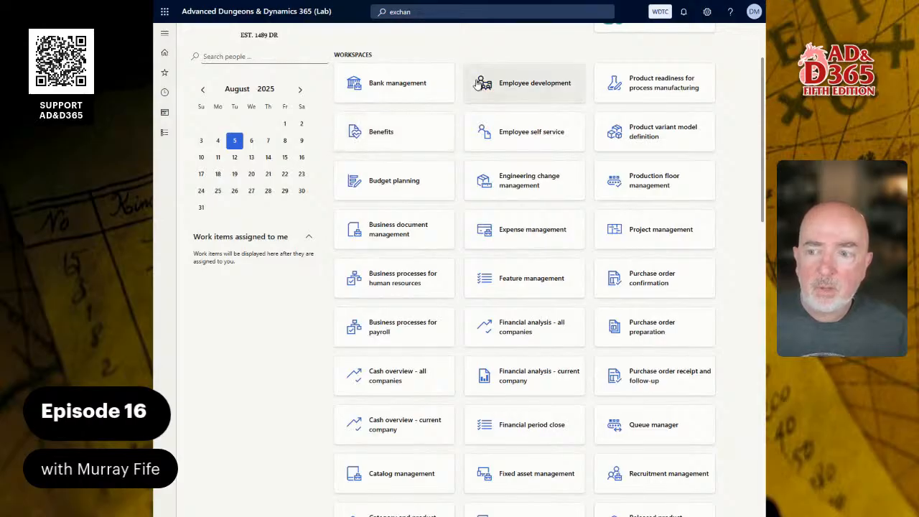
- Open the General ledger module's Currency exchange rates page
{"action": "left_click", "coordinate": [434, 15]}
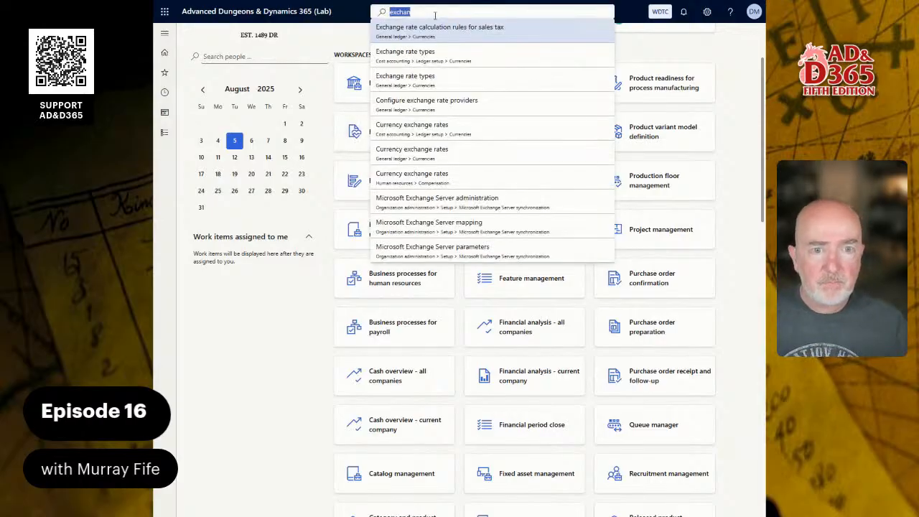
{"action": "key", "text": "Down"}
{"action": "key", "text": "Down"}
{"action": "key", "text": "Up"}
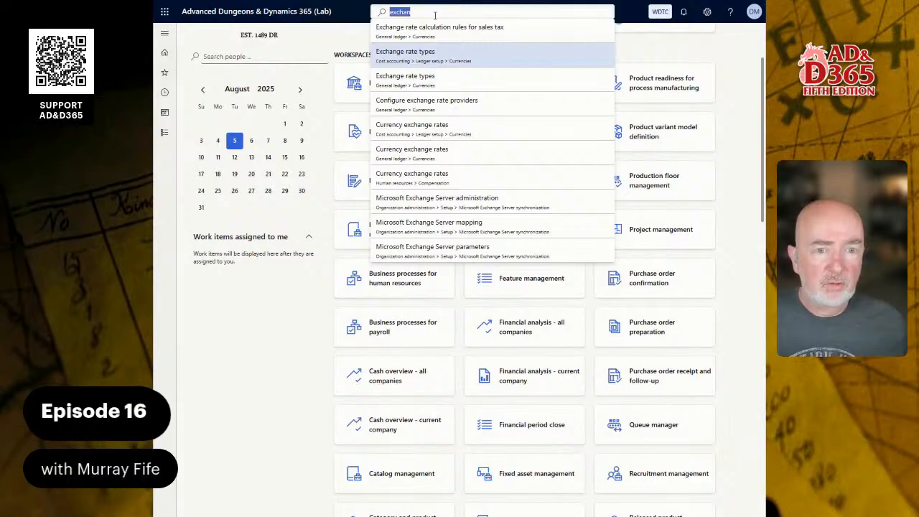
{"action": "key", "text": "Down"}
{"action": "key", "text": "Down"}
{"action": "key", "text": "Down"}
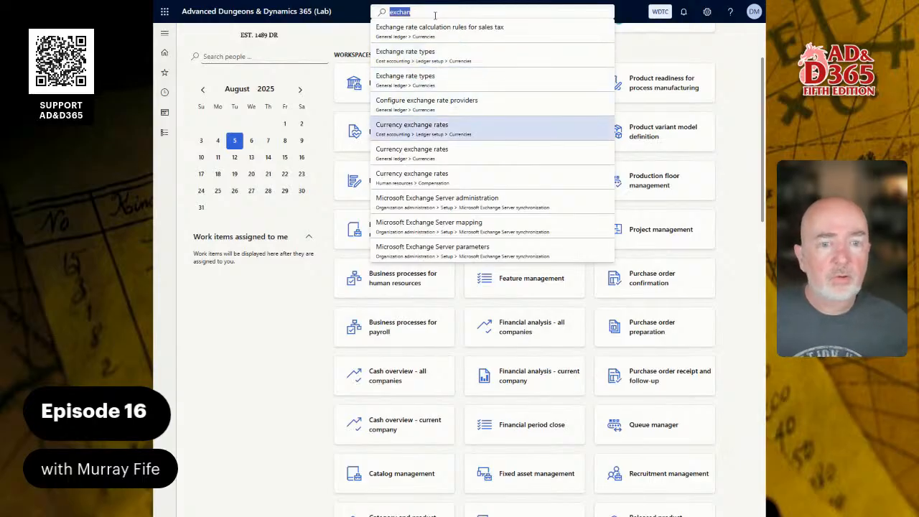
{"action": "key", "text": "Down"}
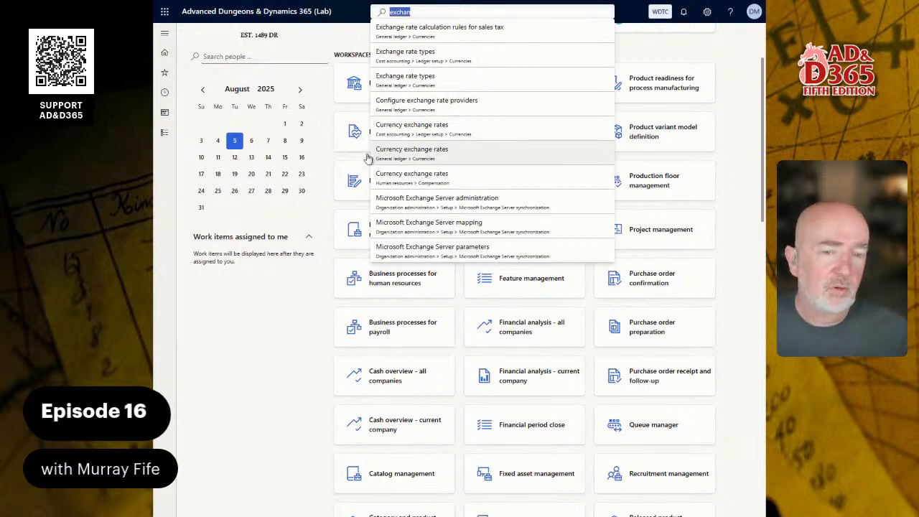
{"action": "left_click", "coordinate": [164, 134]}
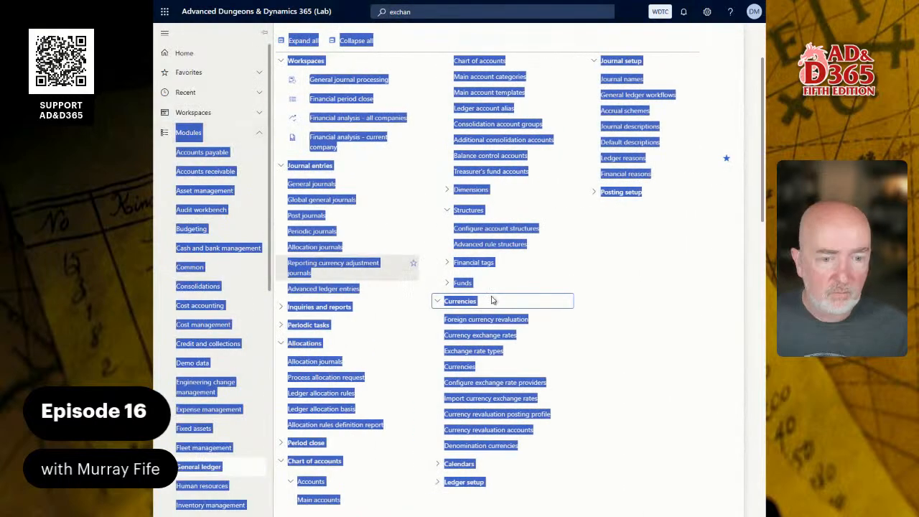
{"action": "left_click", "coordinate": [481, 337]}
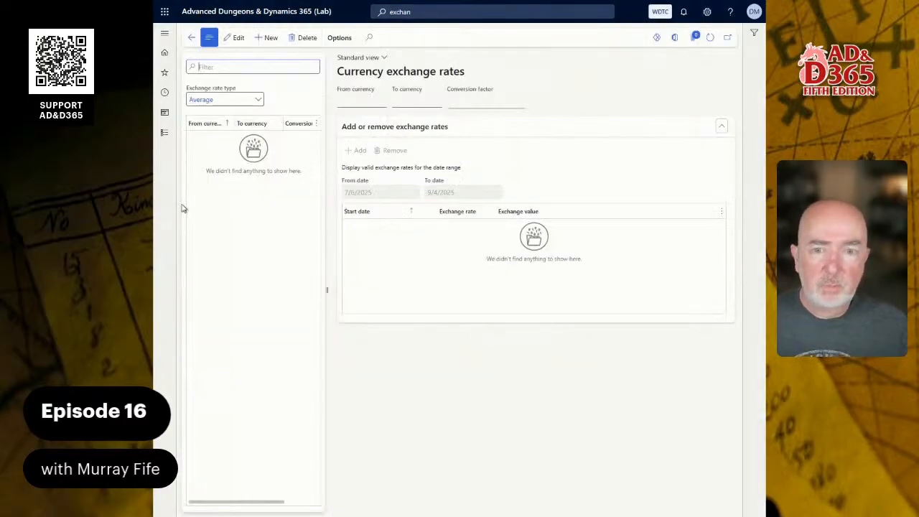
- Set the exchange rate type on the Currency exchange rates page to FAERÛN
{"action": "left_click", "coordinate": [258, 101]}
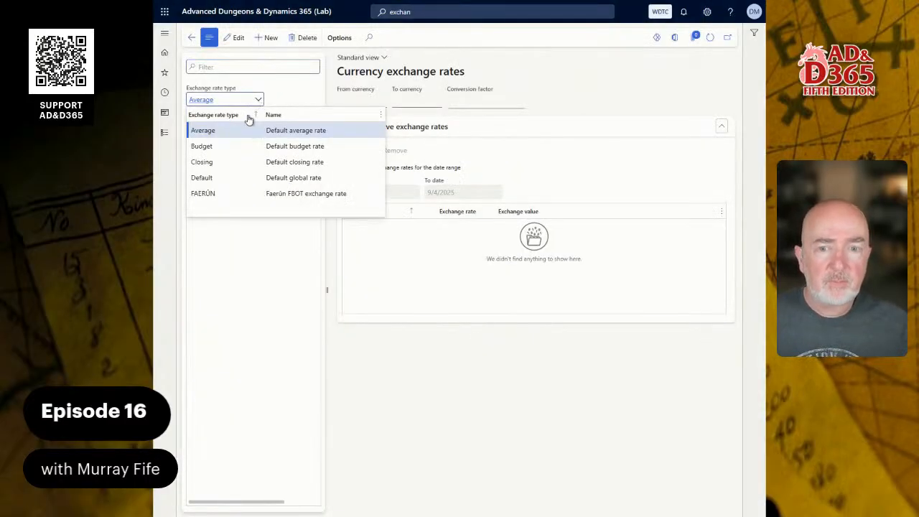
{"action": "left_click", "coordinate": [220, 179]}
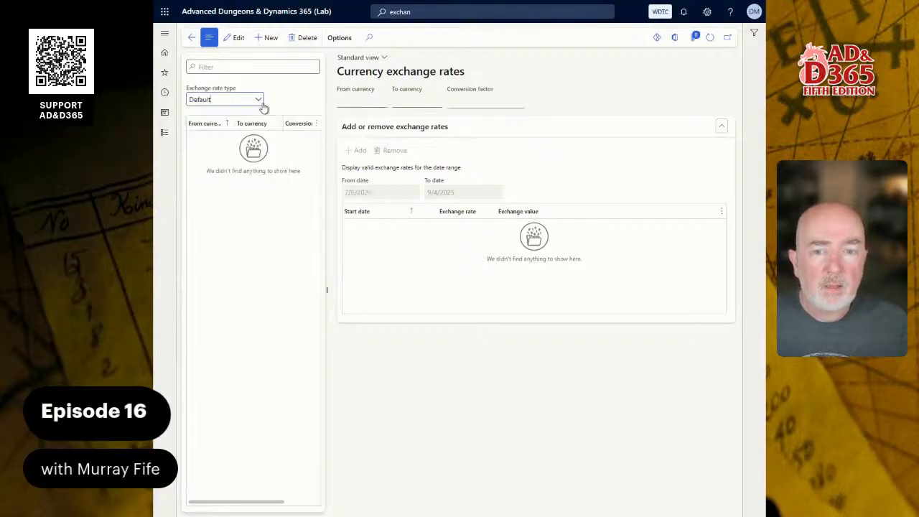
{"action": "left_click", "coordinate": [259, 100]}
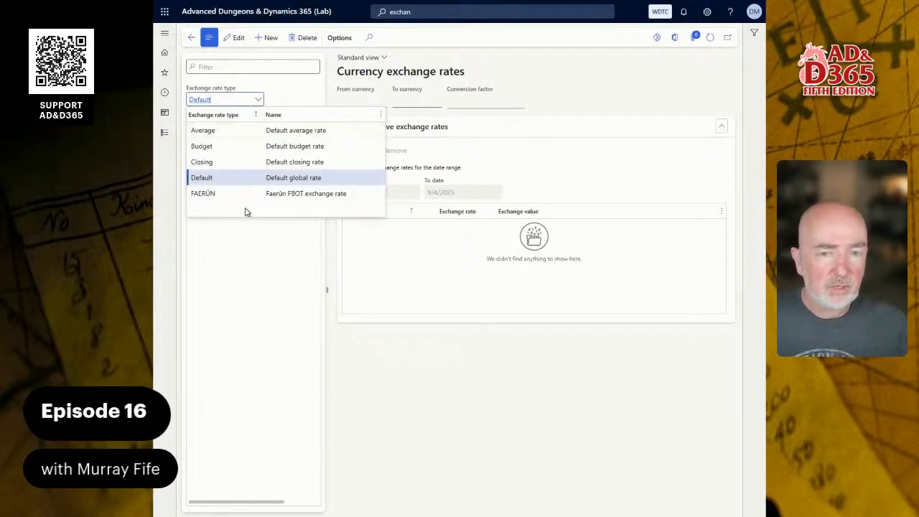
{"action": "left_click", "coordinate": [258, 103]}
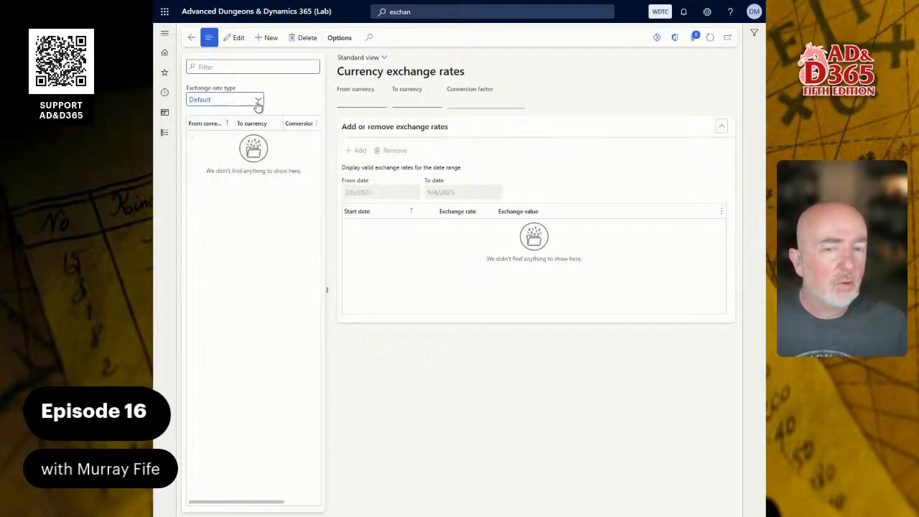
{"action": "left_click", "coordinate": [259, 102]}
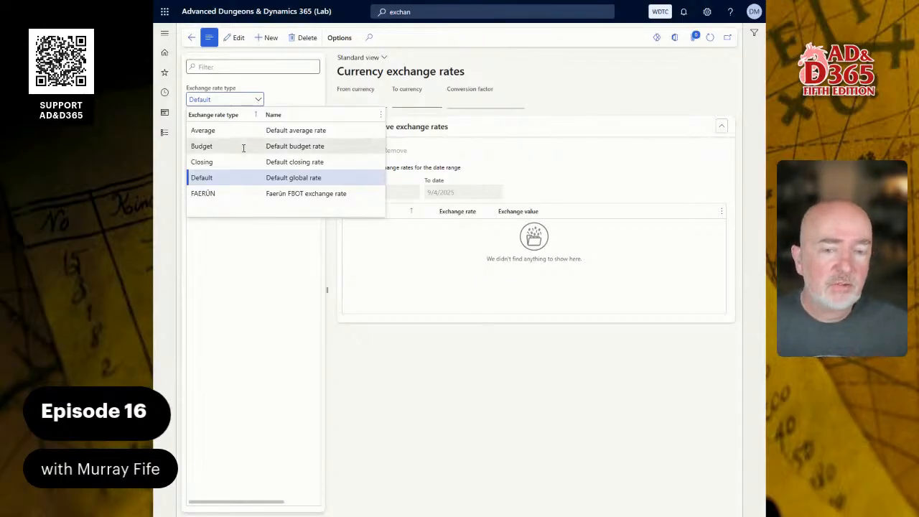
{"action": "left_click", "coordinate": [221, 193]}
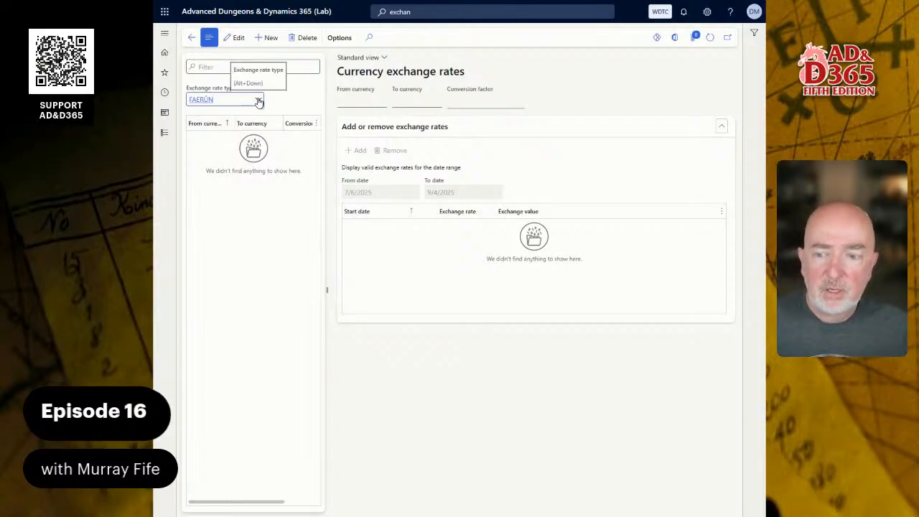
- Create a currency pair from FPP to FGP under the FAERÛN rate type, keeping the conversion factor at 1
{"action": "left_click", "coordinate": [270, 40]}
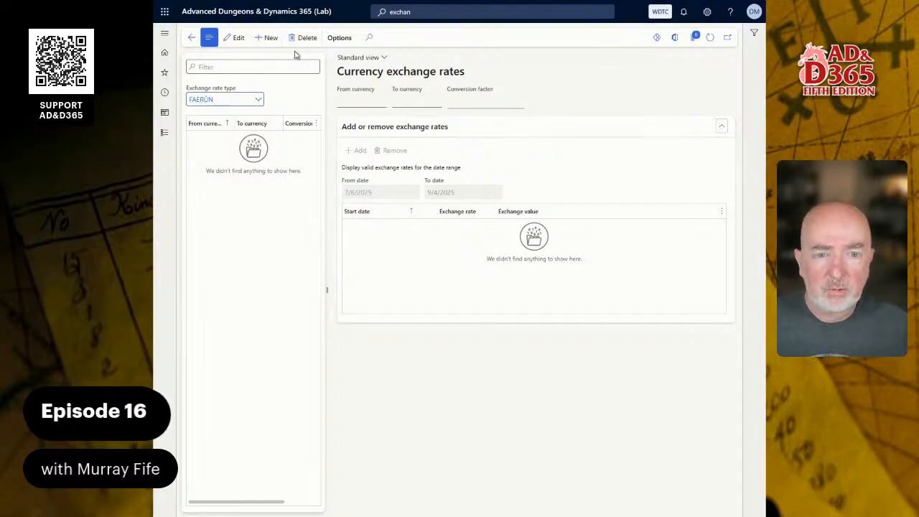
{"action": "left_click", "coordinate": [381, 101]}
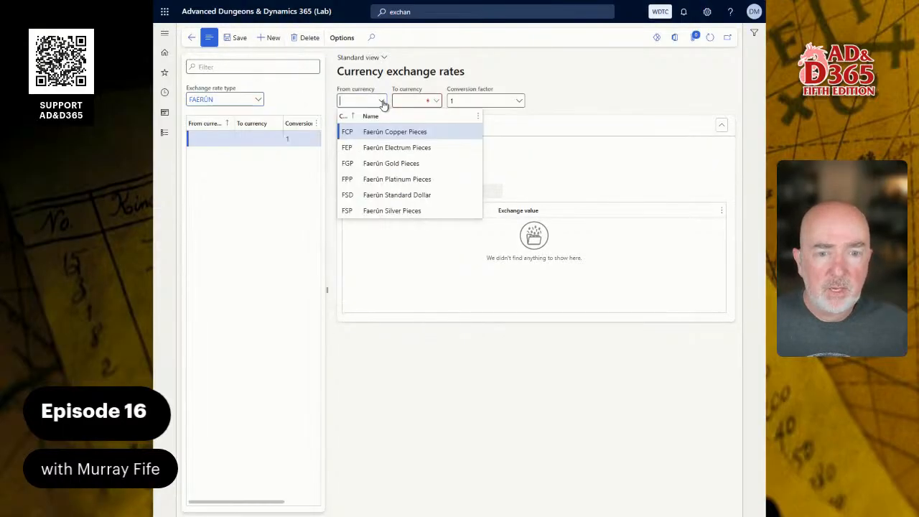
{"action": "left_click", "coordinate": [383, 176]}
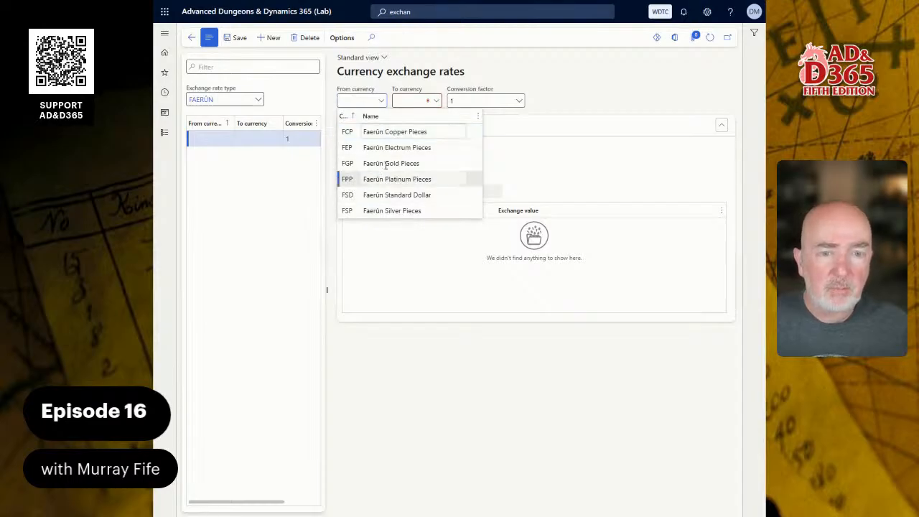
{"action": "left_click", "coordinate": [437, 101]}
{"action": "left_click", "coordinate": [449, 163]}
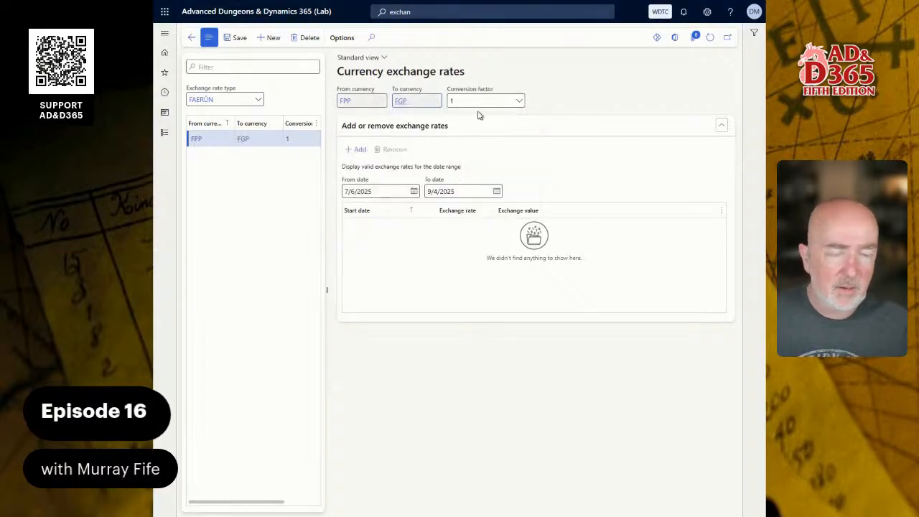
{"action": "left_click", "coordinate": [455, 100]}
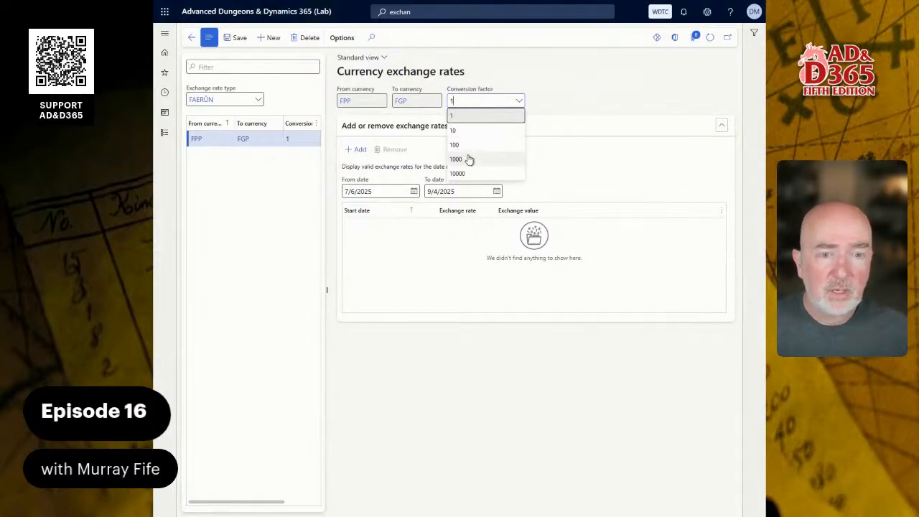
{"action": "left_click", "coordinate": [576, 72]}
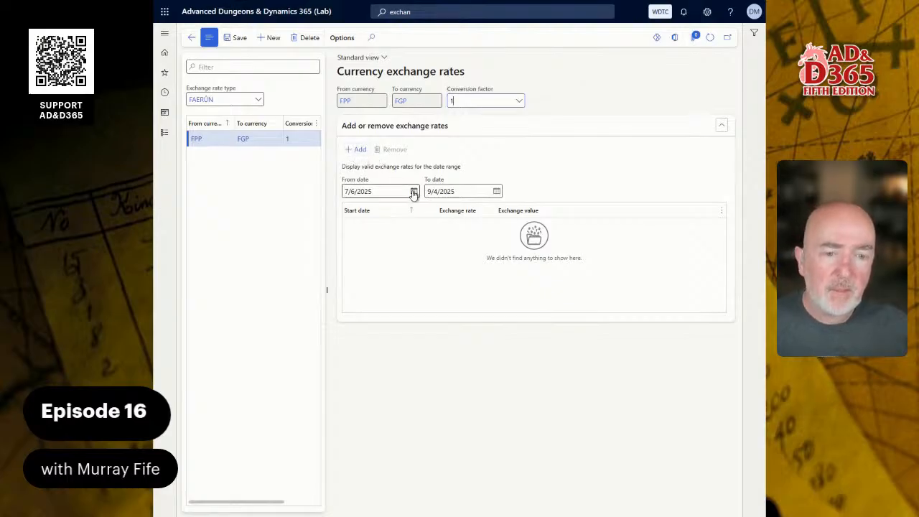
- Add an exchange rate of 10 with start date 1/1/2025 to the FPP to FGP pair
{"action": "left_click", "coordinate": [358, 151]}
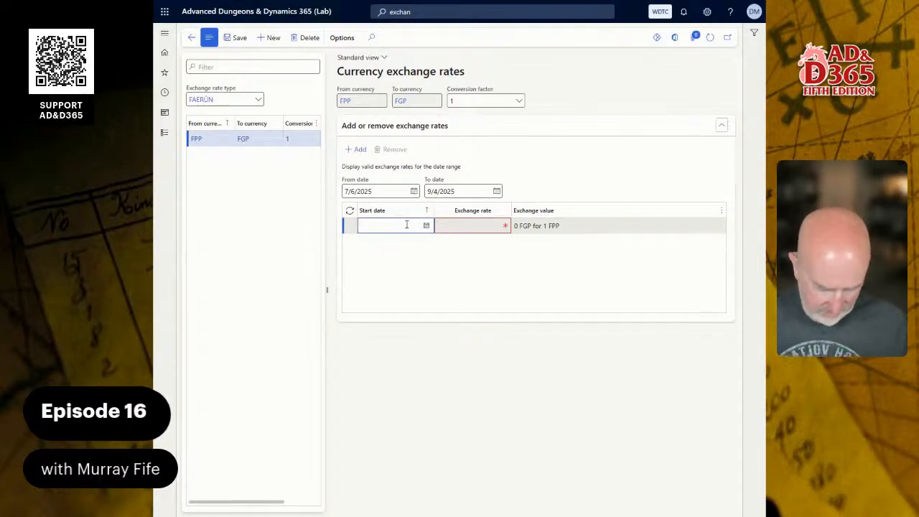
{"action": "type", "text": "1/1/2025"}
{"action": "key", "text": "Tab"}
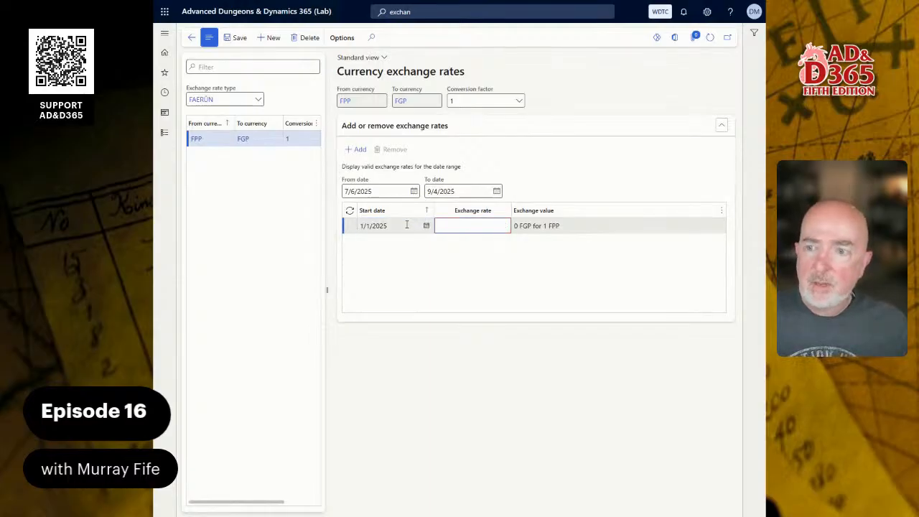
{"action": "type", "text": "5"}
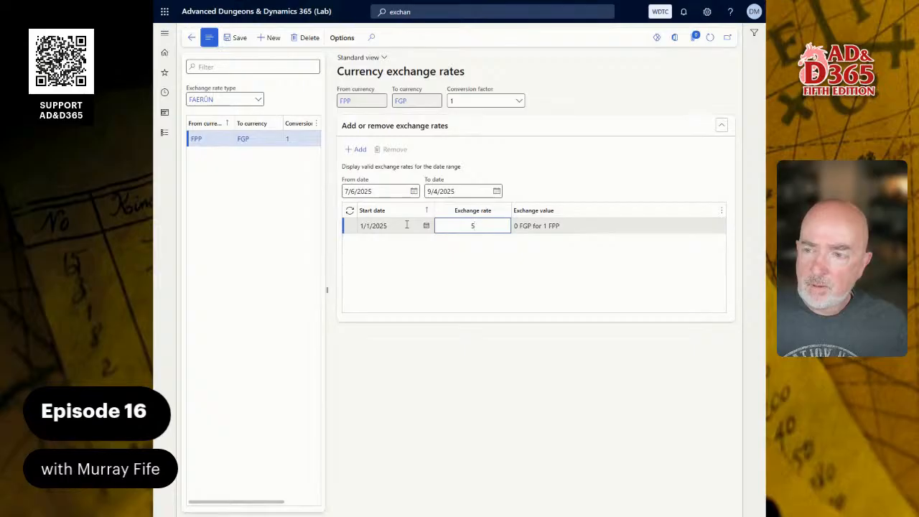
{"action": "key", "text": "BackSpace"}
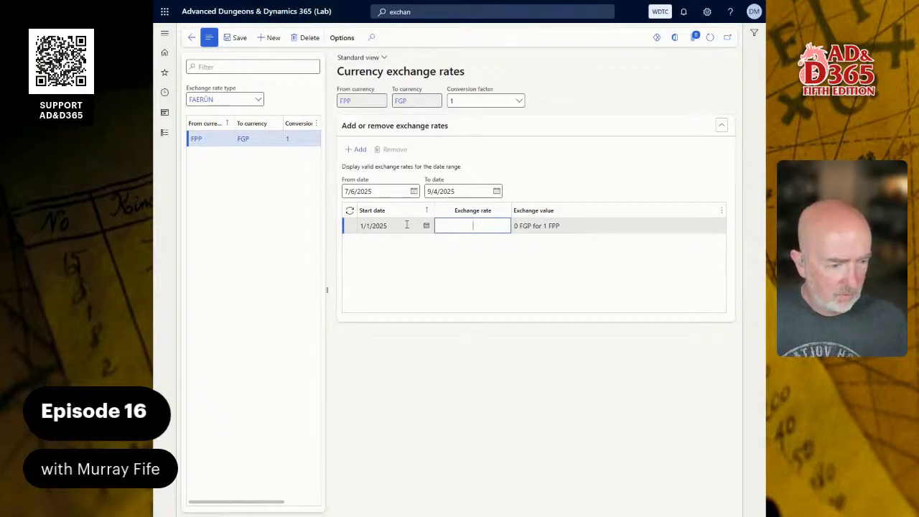
{"action": "type", "text": "10"}
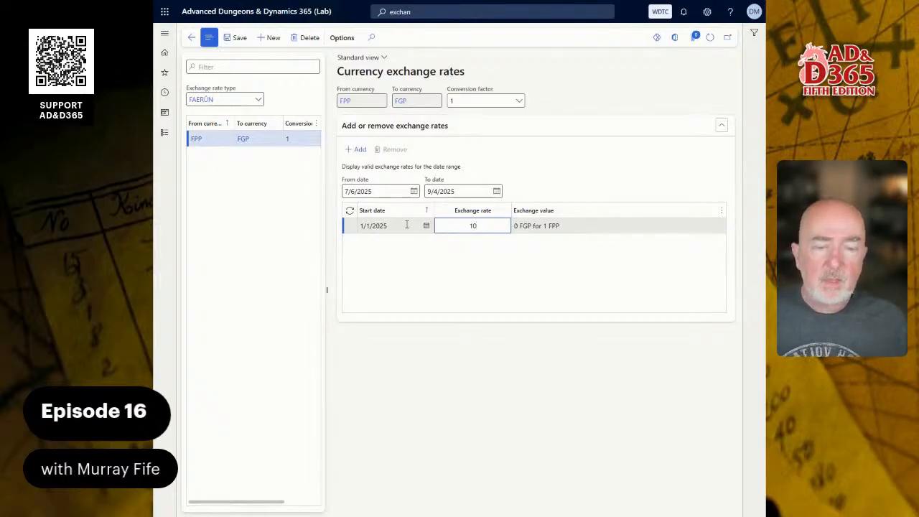
{"action": "left_click", "coordinate": [343, 228]}
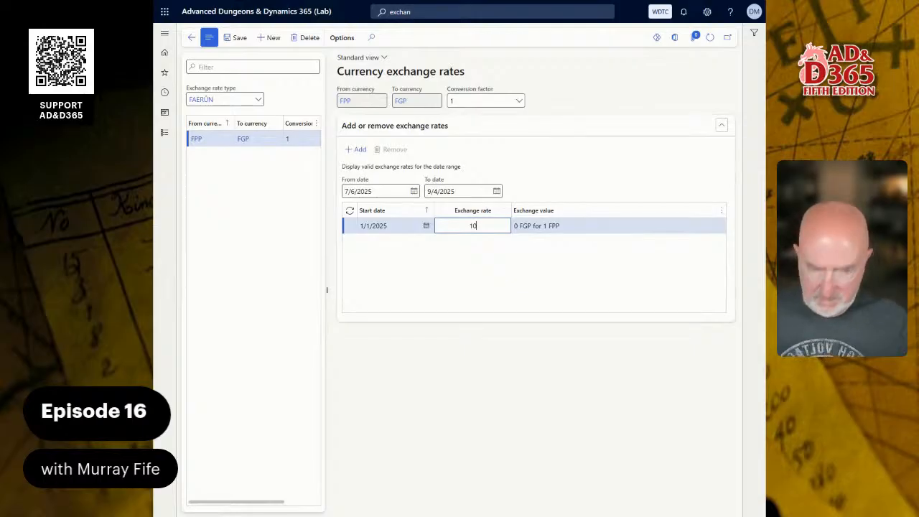
{"action": "key", "text": "Tab"}
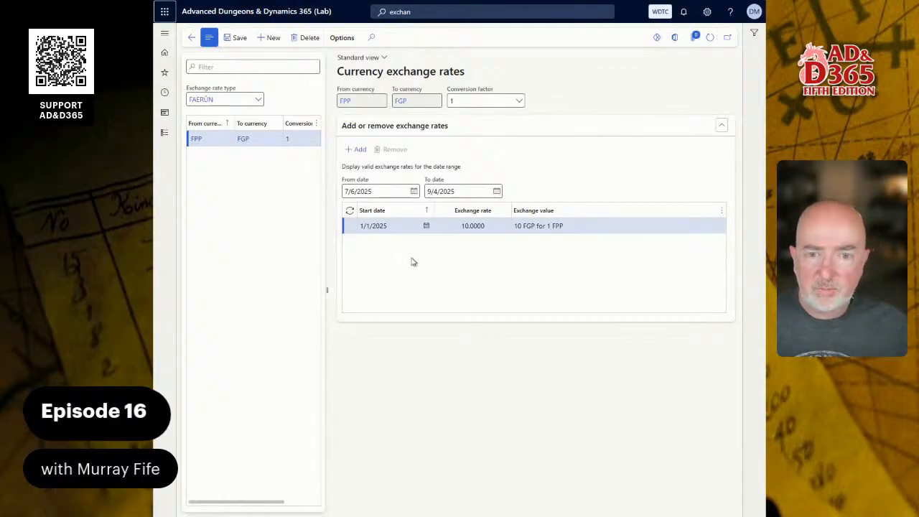
- Create a second currency pair from FPP to FEP under the FAERÛN rate type
{"action": "left_click", "coordinate": [270, 38]}
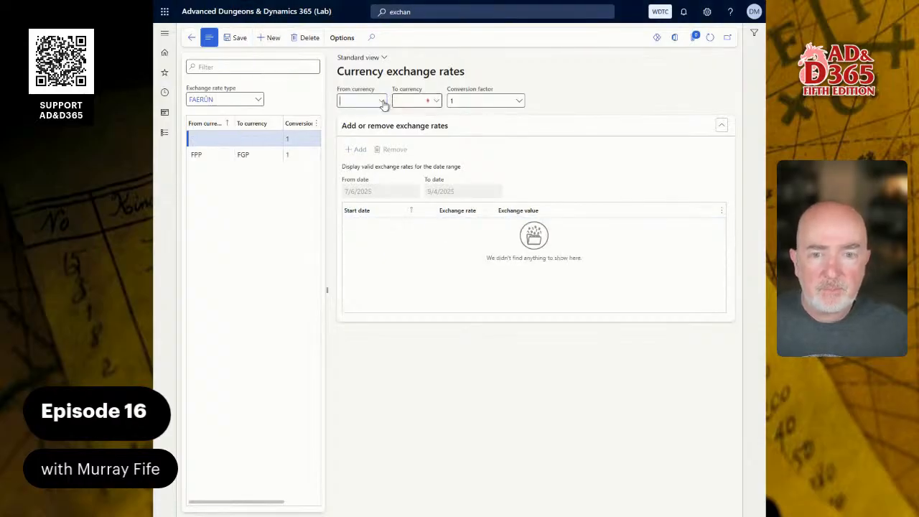
{"action": "left_click", "coordinate": [381, 100]}
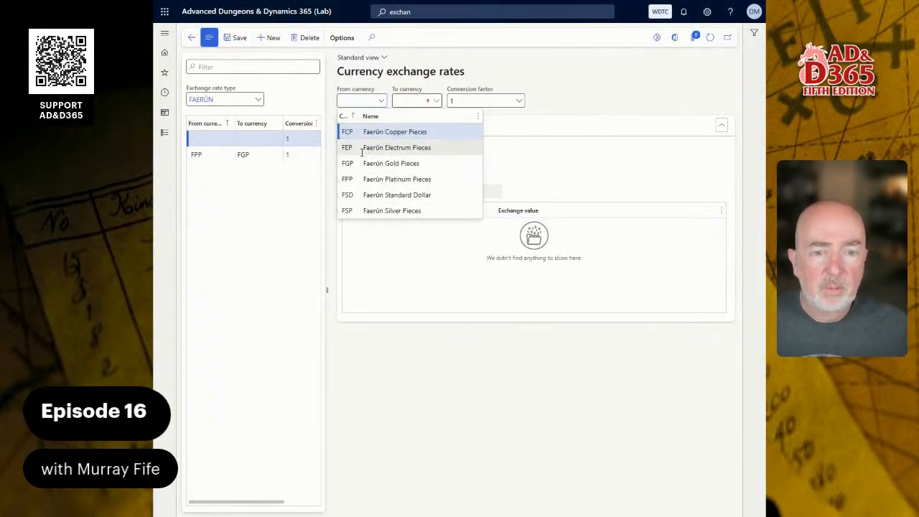
{"action": "left_click", "coordinate": [391, 179]}
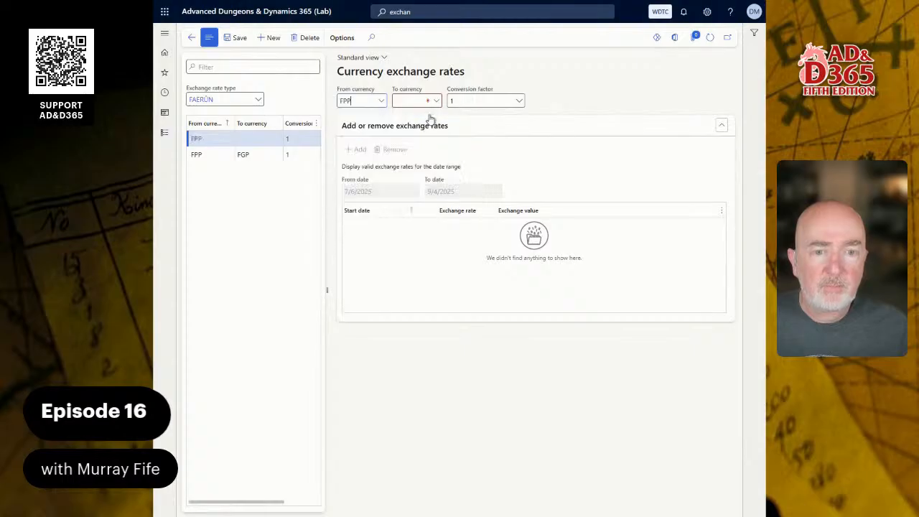
{"action": "left_click", "coordinate": [433, 100]}
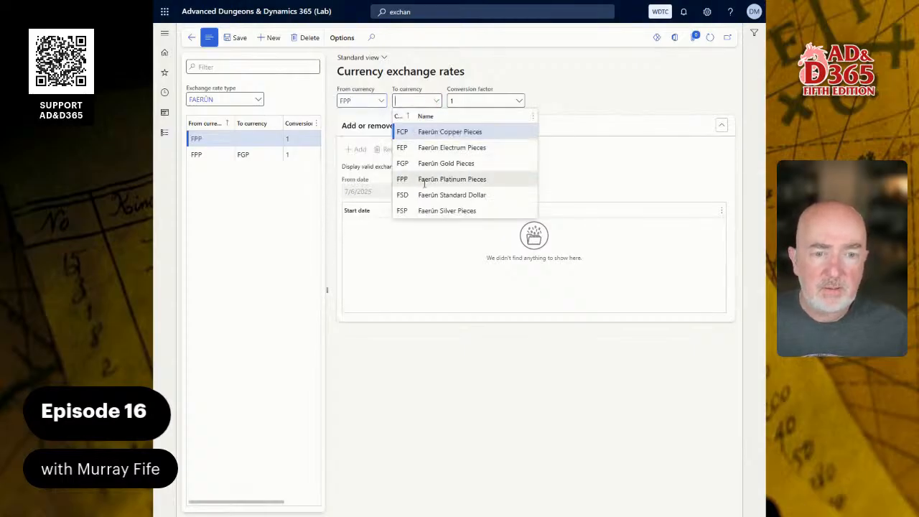
{"action": "left_click", "coordinate": [432, 148]}
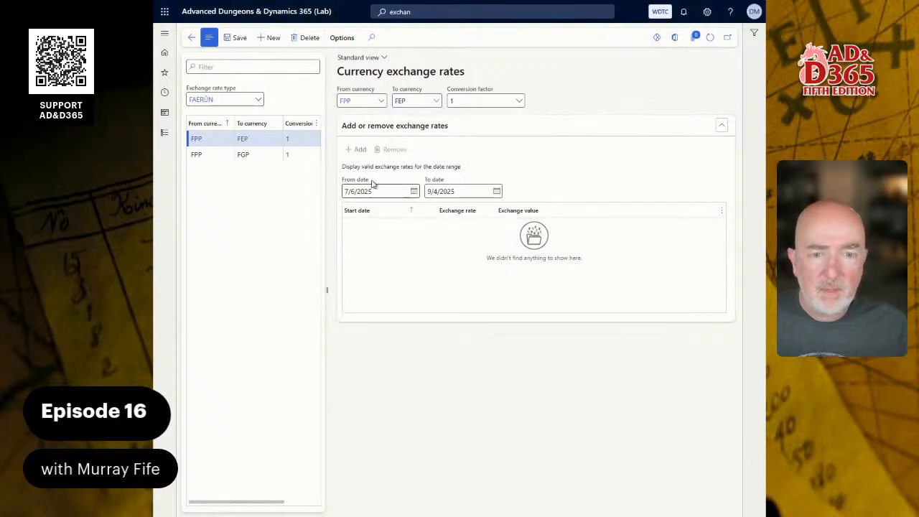
- Add an exchange rate of 50 with start date 1/1/2025 to the FPP to FEP pair
{"action": "left_click", "coordinate": [357, 149]}
{"action": "type", "text": "1/1"}
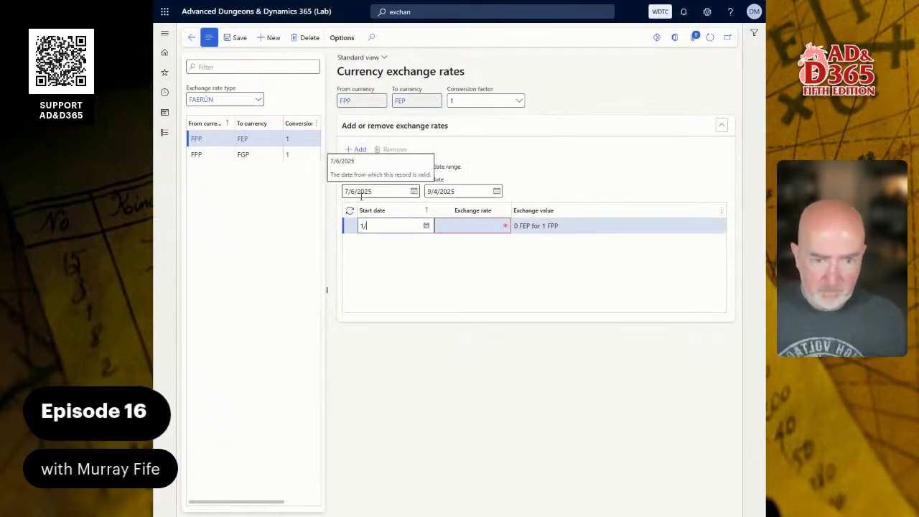
{"action": "key", "text": "Tab"}
{"action": "type", "text": "50"}
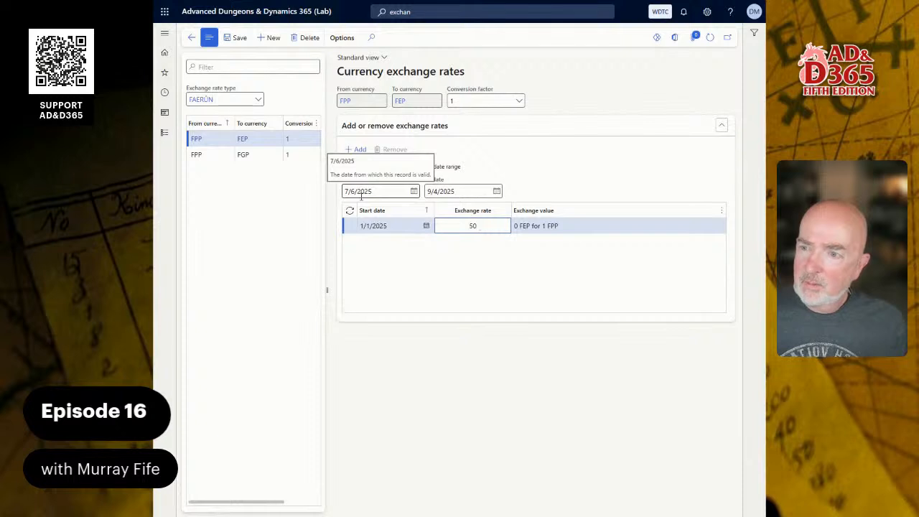
{"action": "key", "text": "Tab"}
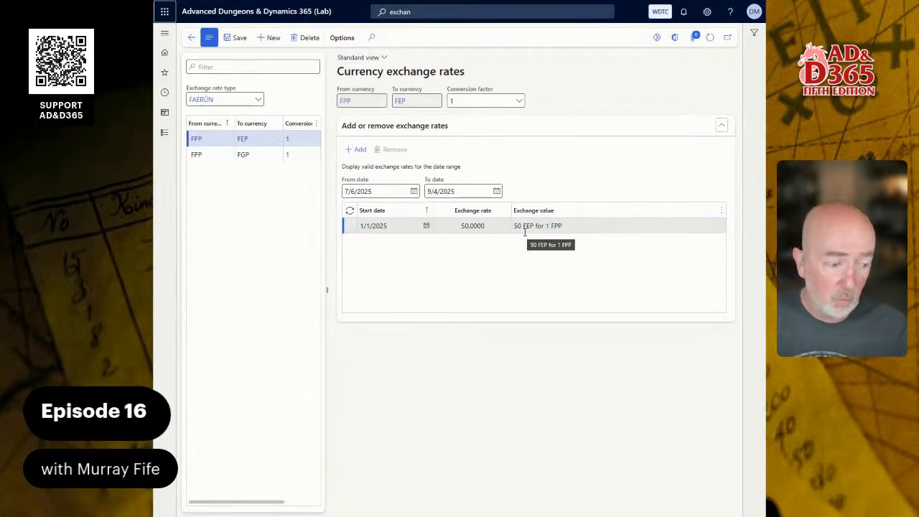
- Create a currency pair from FPP to FSP under the FAERÛN rate type
{"action": "left_click", "coordinate": [271, 38]}
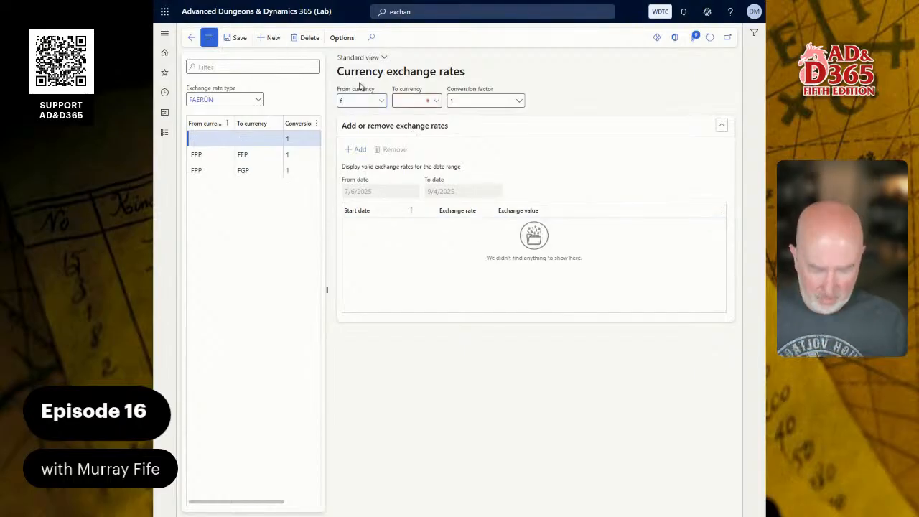
{"action": "key", "text": "Tab"}
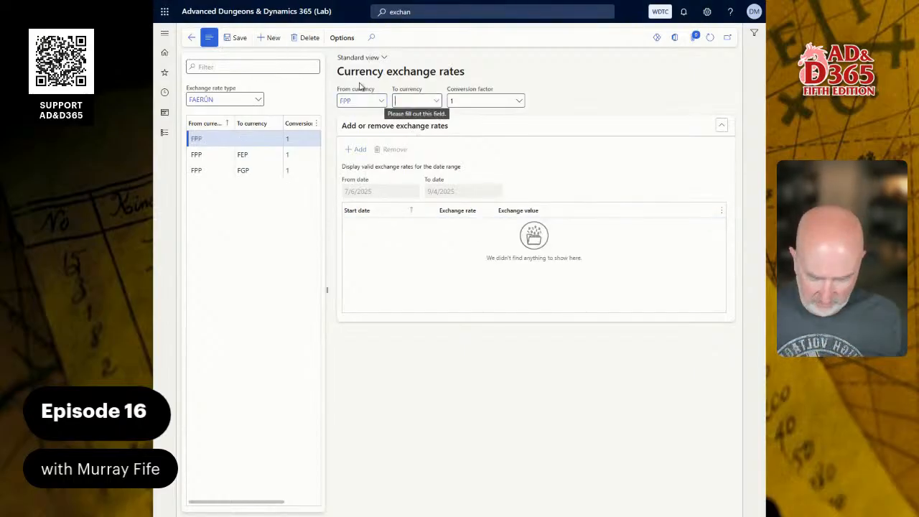
{"action": "type", "text": "f"}
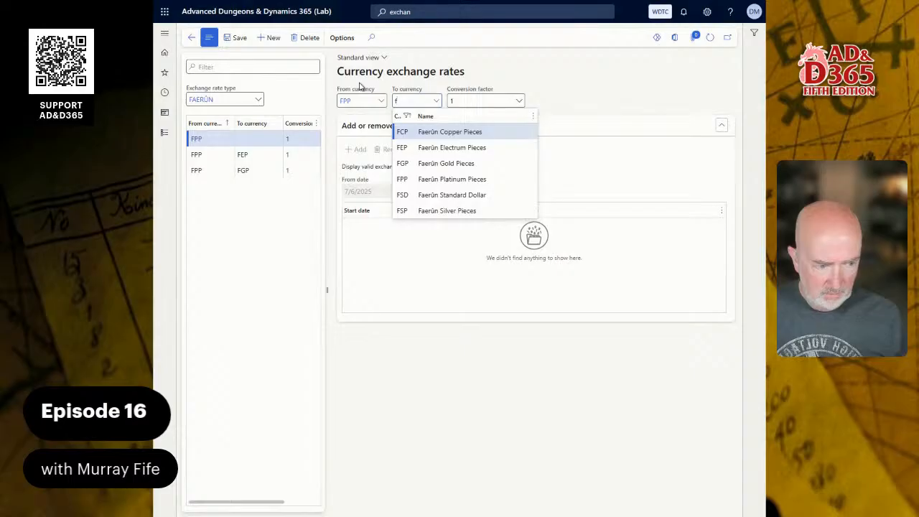
{"action": "type", "text": "sp"}
{"action": "key", "text": "Tab"}
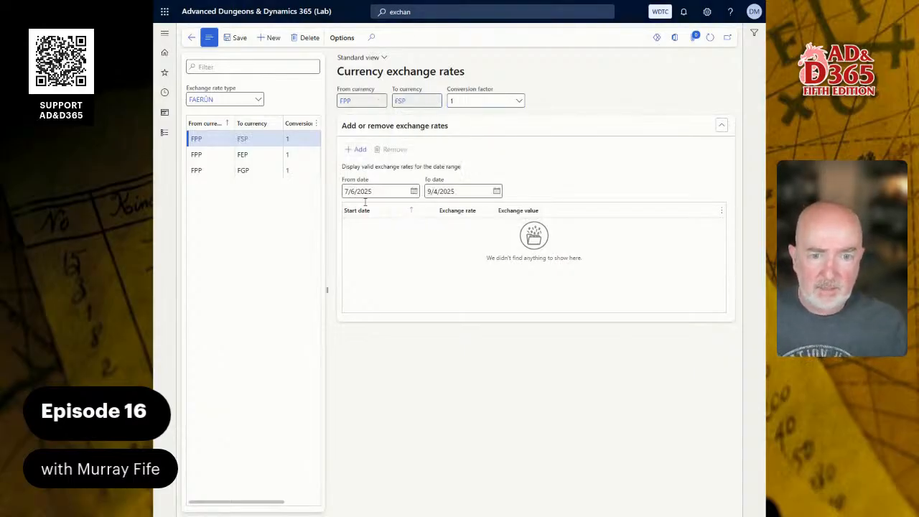
- Add an exchange rate of 100 with start date 1/1/2025 to the FPP to FSP pair
{"action": "left_click", "coordinate": [356, 149]}
{"action": "type", "text": "1/1"}
{"action": "key", "text": "Tab"}
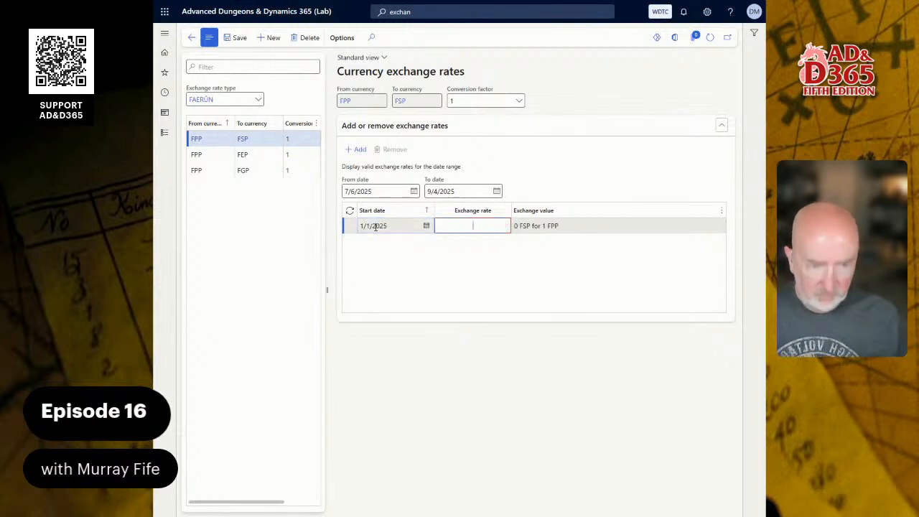
{"action": "type", "text": "100"}
{"action": "key", "text": "Tab"}
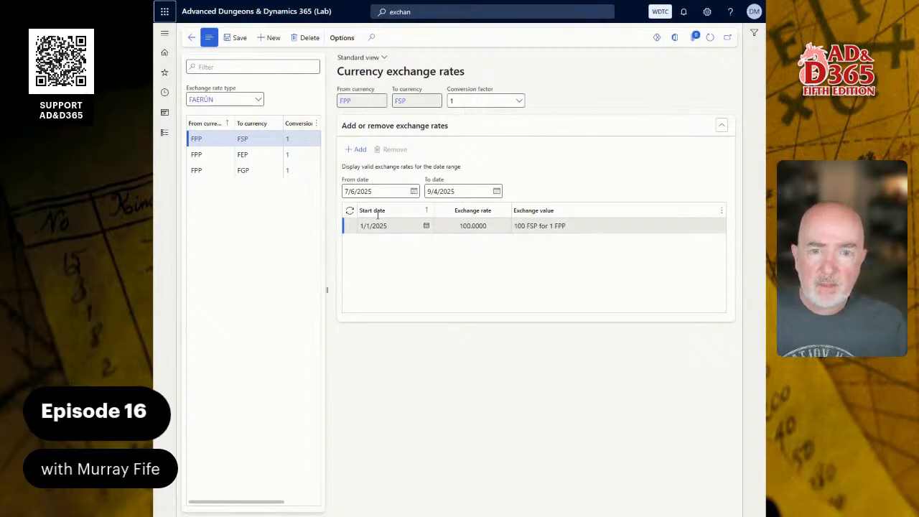
- Create a currency pair from FPP to FCP under the FAERÛN rate type
{"action": "key", "text": "alt+n"}
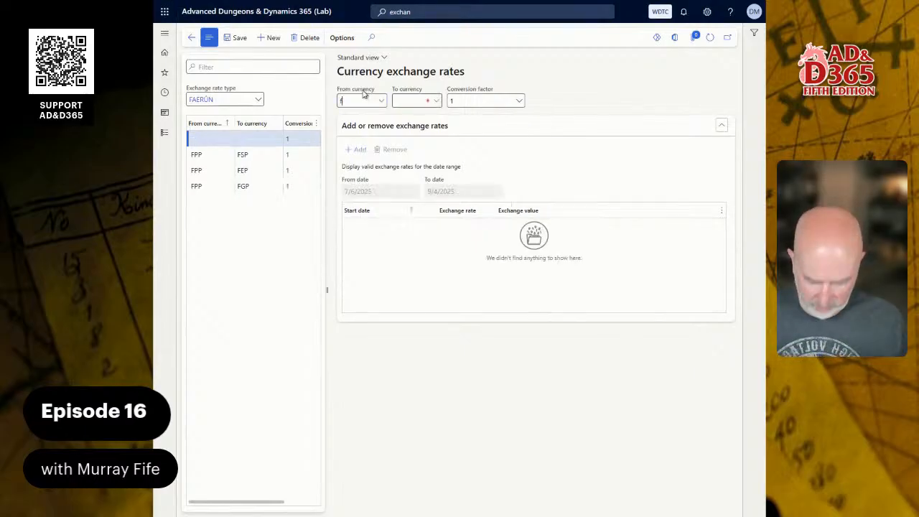
{"action": "type", "text": "fpp"}
{"action": "key", "text": "Tab"}
{"action": "type", "text": "f"}
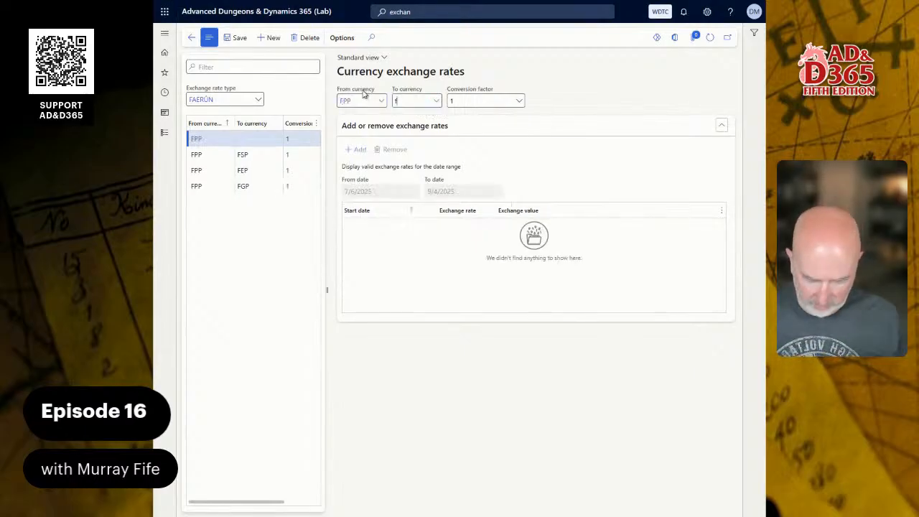
{"action": "type", "text": "cp"}
{"action": "key", "text": "Tab"}
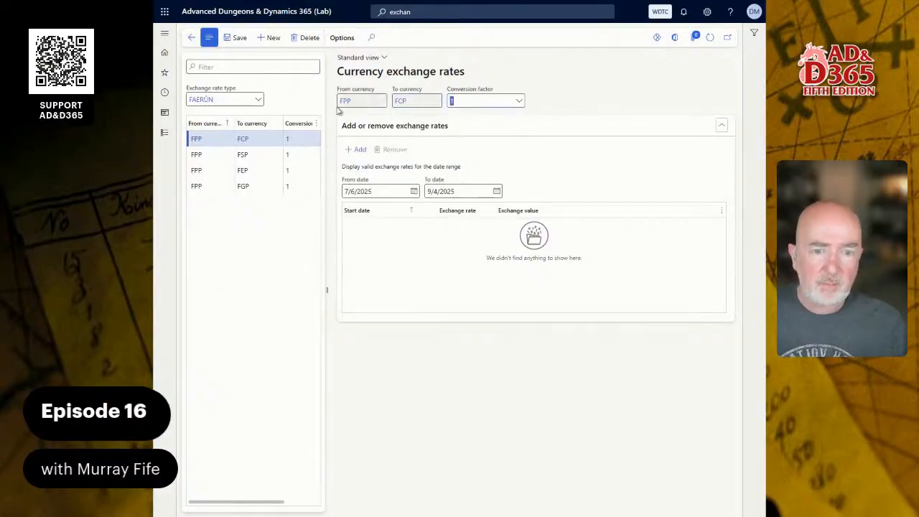
- Add an exchange rate of 1,000 with start date 1/1/2025 to the FPP to FCP pair
{"action": "left_click", "coordinate": [358, 149]}
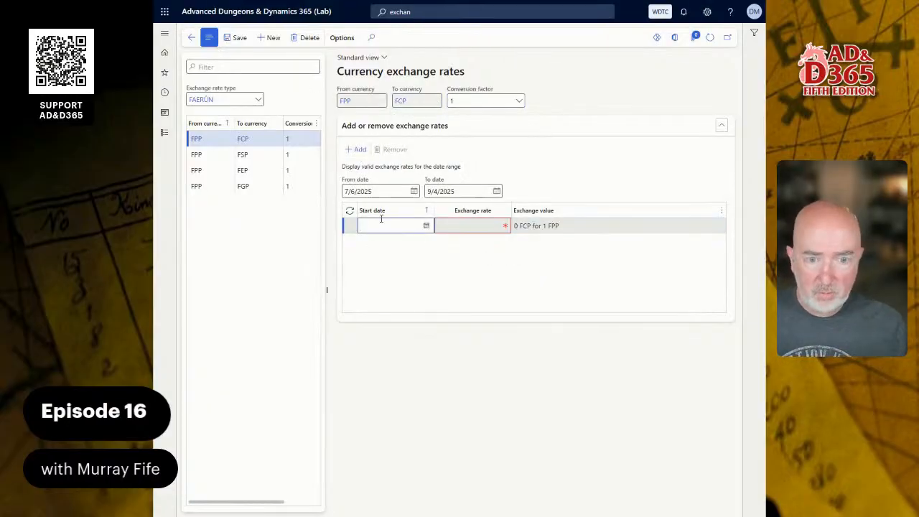
{"action": "type", "text": "1/1/2025"}
{"action": "key", "text": "Tab"}
{"action": "type", "text": "1"}
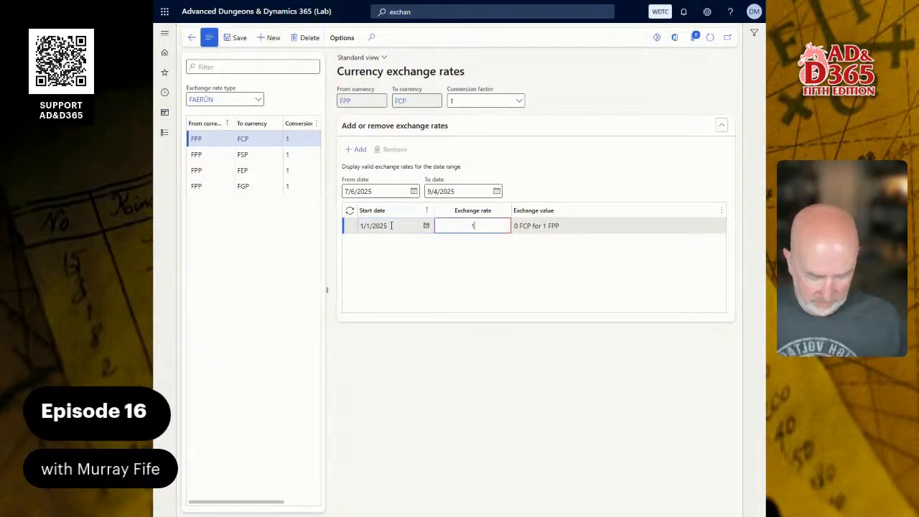
{"action": "type", "text": ",00000"}
{"action": "key", "text": "Tab"}
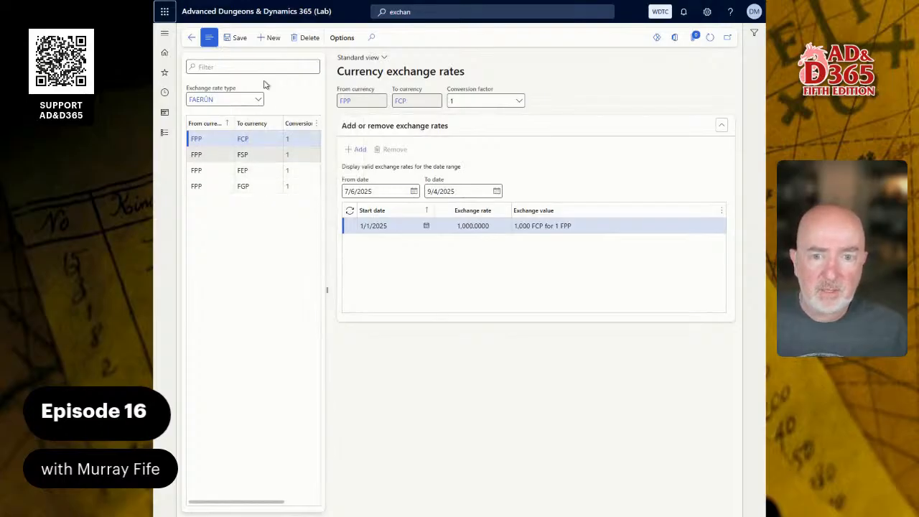
- Create a currency pair from FGP to FEP under the FAERÛN rate type
{"action": "key", "text": "alt+n"}
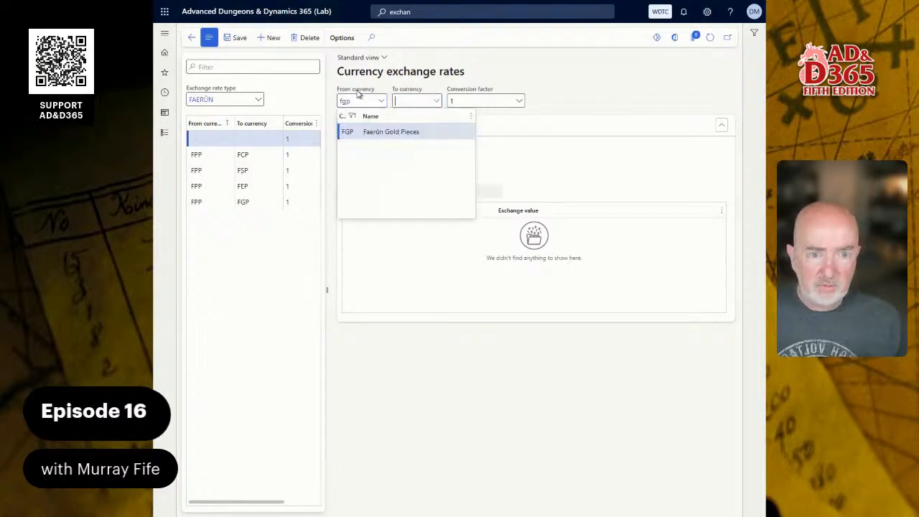
{"action": "key", "text": "Tab"}
{"action": "type", "text": "fe"}
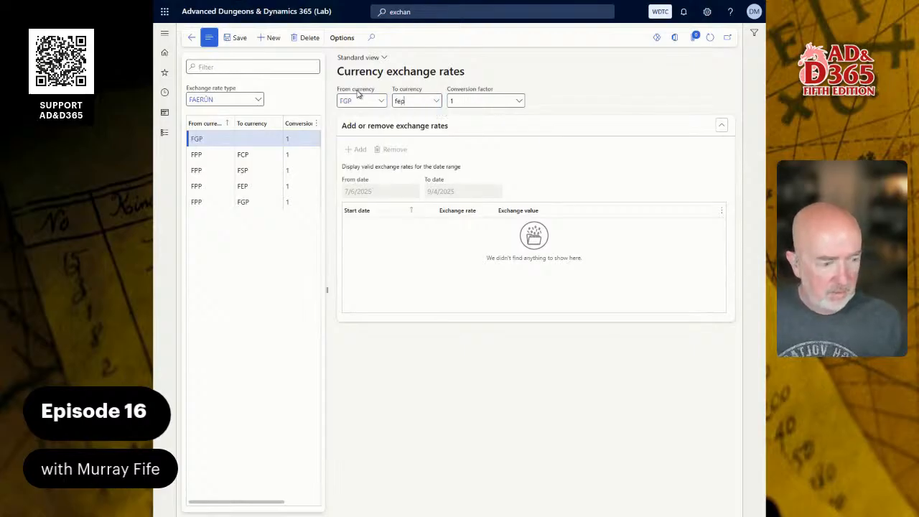
{"action": "key", "text": "Tab"}
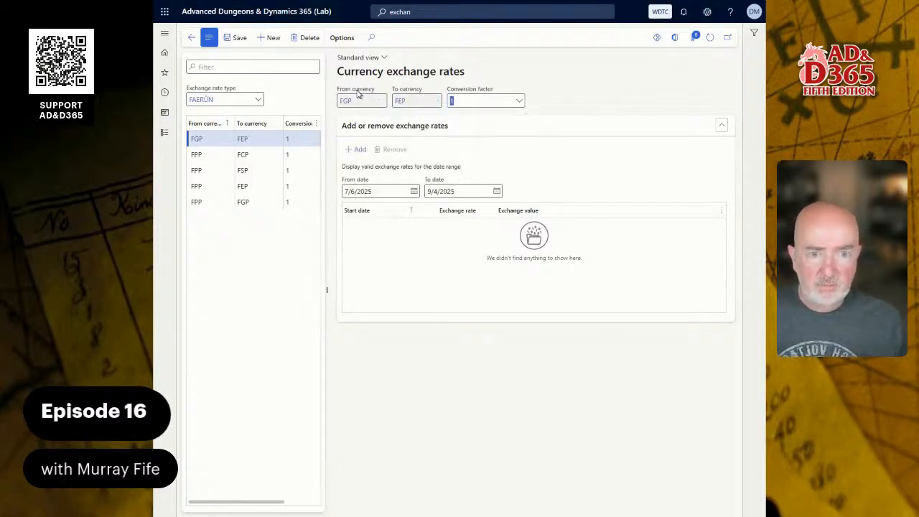
- Add an exchange rate of 2 with start date 1/1/2025 to the FGP to FEP pair
{"action": "left_click", "coordinate": [352, 154]}
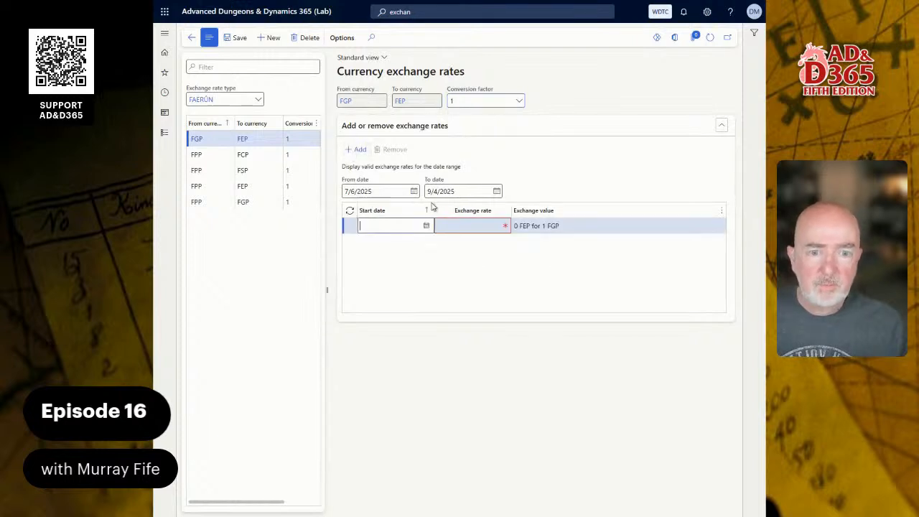
{"action": "type", "text": "1/1/2025"}
{"action": "key", "text": "Tab"}
{"action": "type", "text": "2"}
{"action": "key", "text": "Tab"}
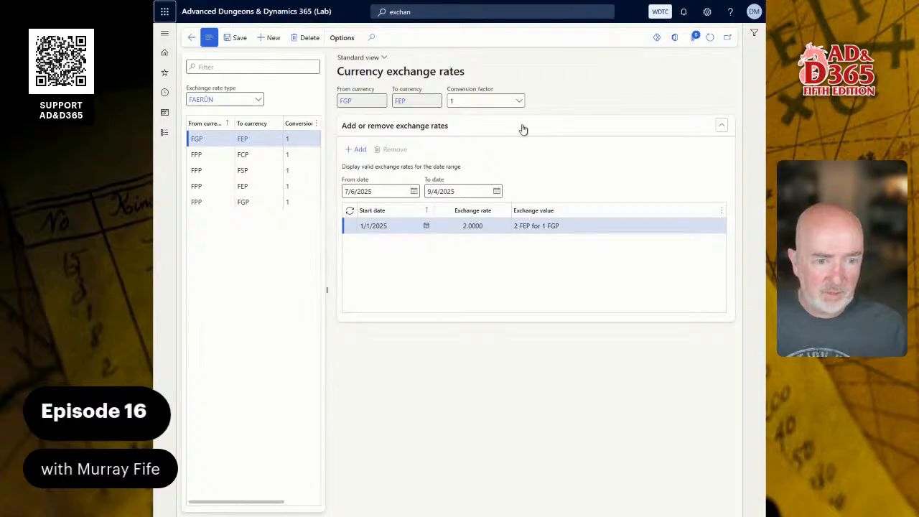
- Create a currency pair from FGP to FSP under the FAERÛN rate type
{"action": "left_click", "coordinate": [269, 38]}
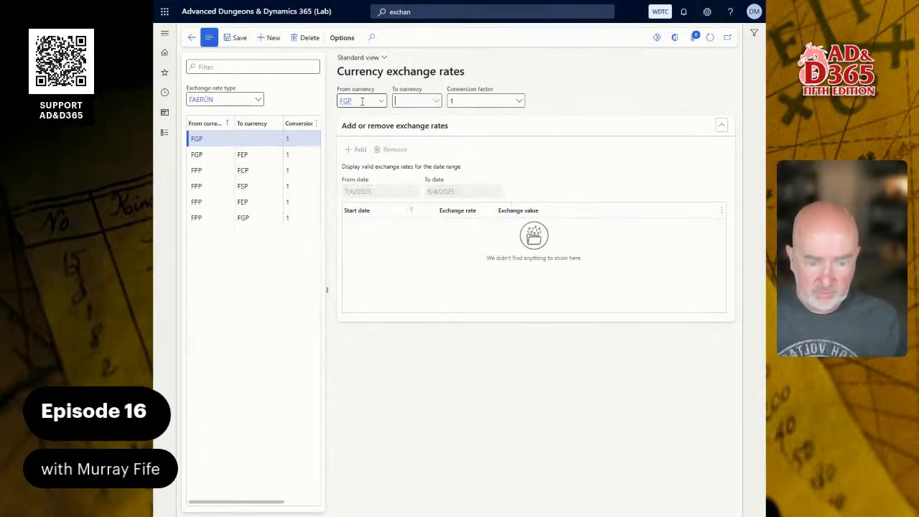
{"action": "type", "text": "fsp"}
{"action": "key", "text": "Tab"}
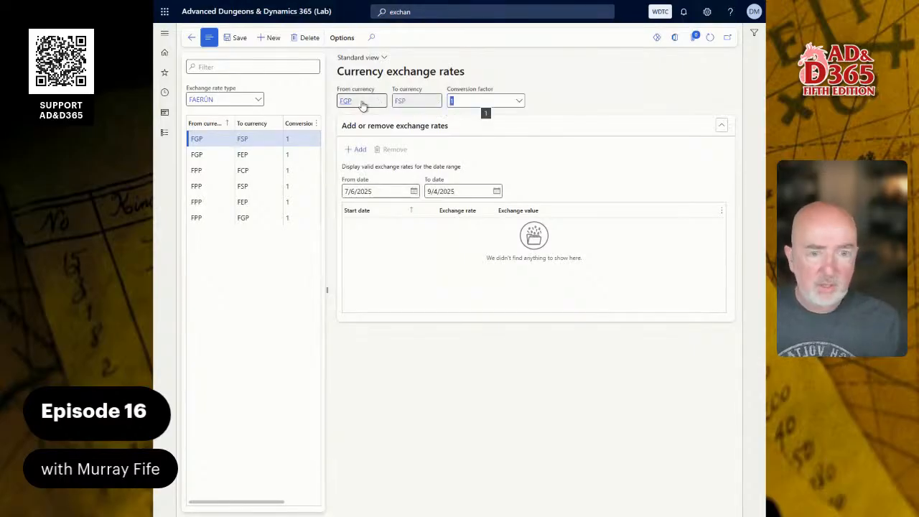
- Add an exchange rate of 10 with start date 1/1/2025 to the FGP to FSP pair
{"action": "left_click", "coordinate": [357, 150]}
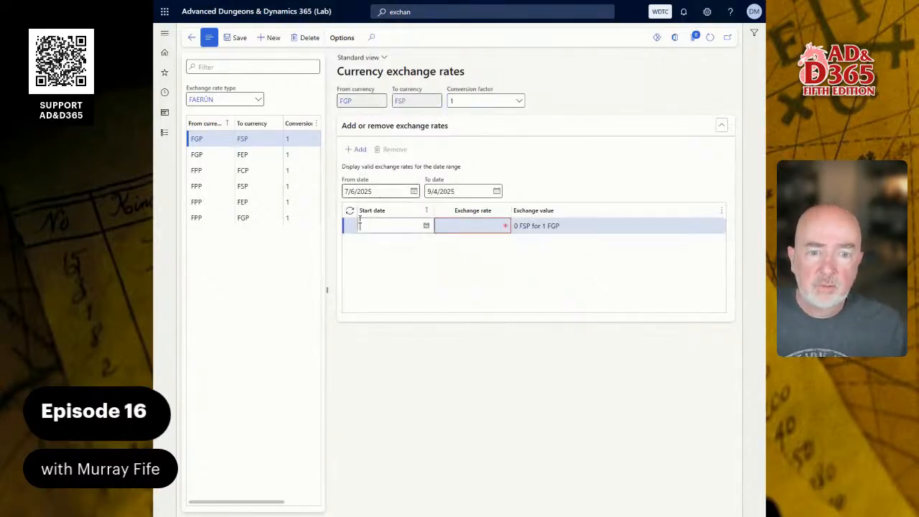
{"action": "type", "text": "1/1"}
{"action": "key", "text": "Tab"}
{"action": "type", "text": "1"}
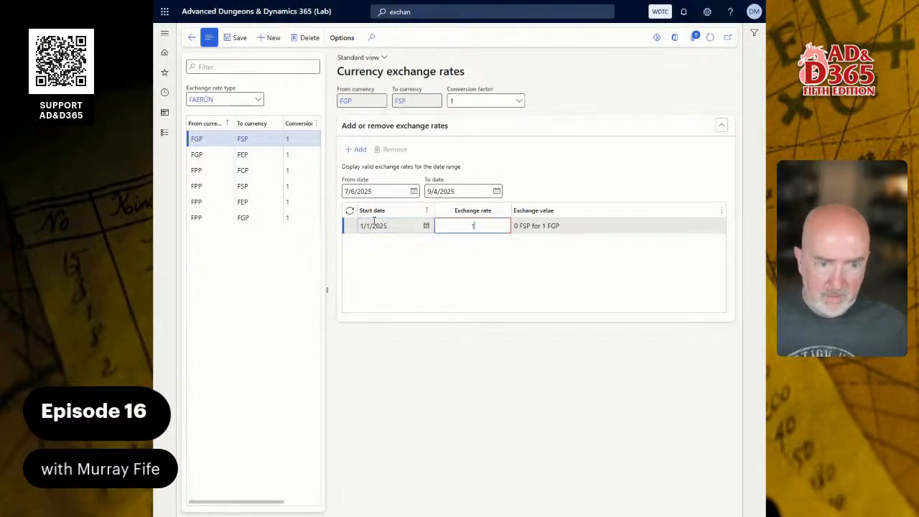
{"action": "key", "text": "Tab"}
{"action": "key", "text": "shift+Tab"}
{"action": "type", "text": "10"}
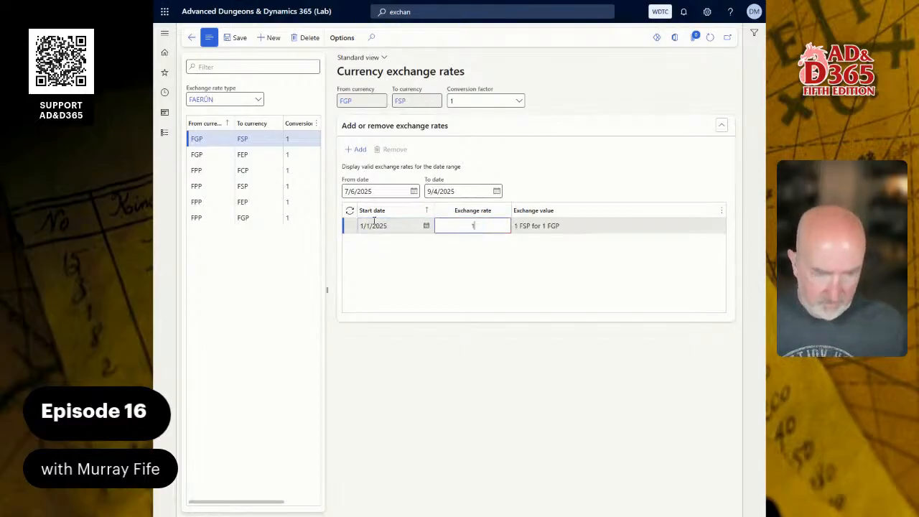
{"action": "key", "text": "Tab"}
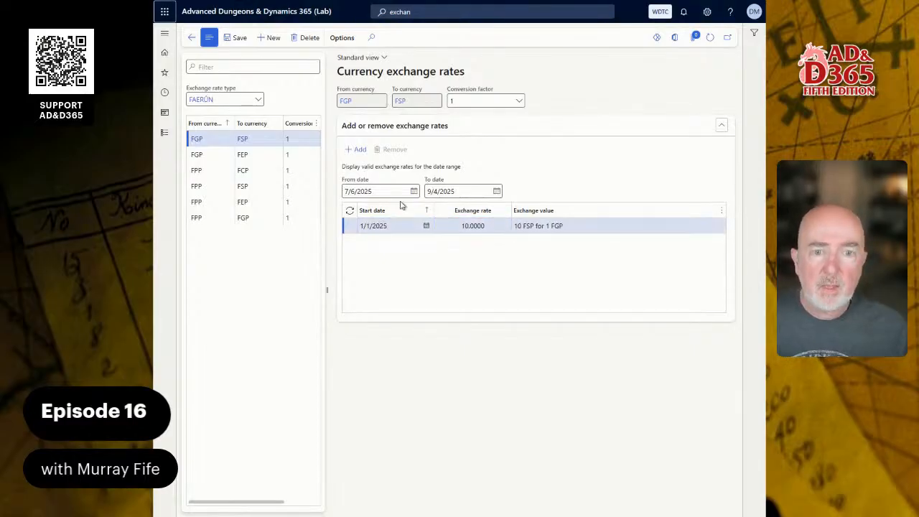
- Create a currency pair from FGP to FCP under the FAERÛN rate type
{"action": "left_click", "coordinate": [270, 37]}
{"action": "type", "text": "FGP"}
{"action": "key", "text": "Tab"}
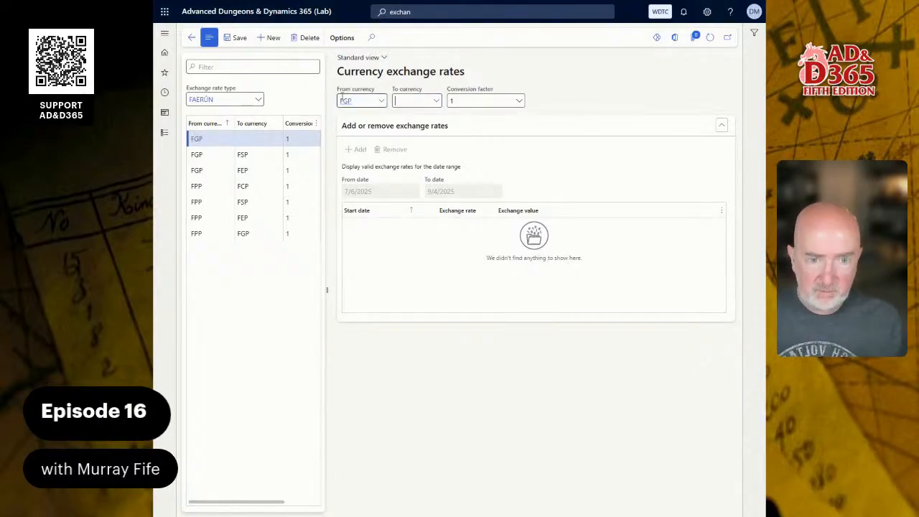
{"action": "type", "text": "FCP"}
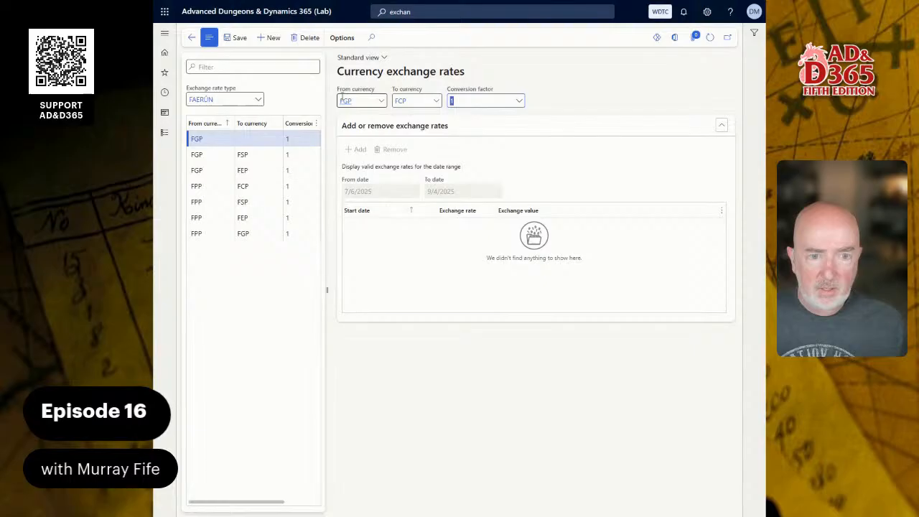
{"action": "key", "text": "Tab"}
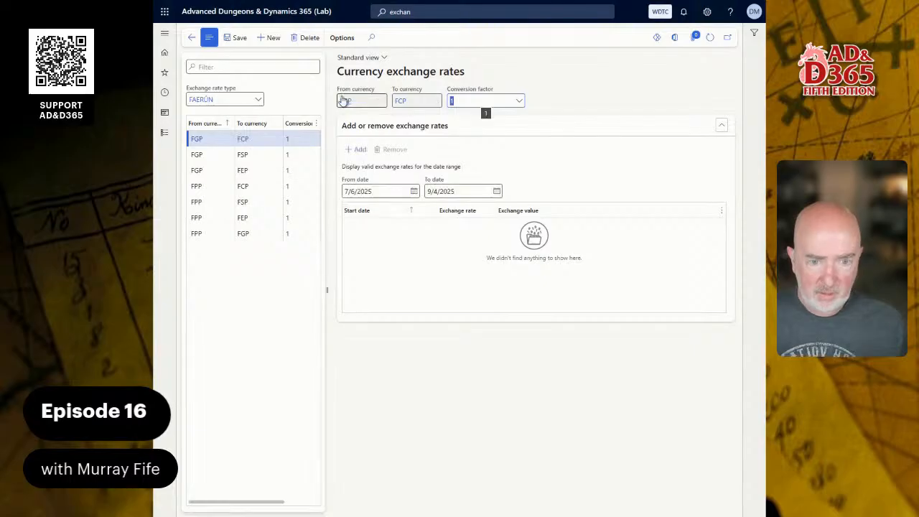
- Add an exchange rate of 100 with start date 1/1/2025 to the FGP to FCP pair
{"action": "left_click", "coordinate": [354, 152]}
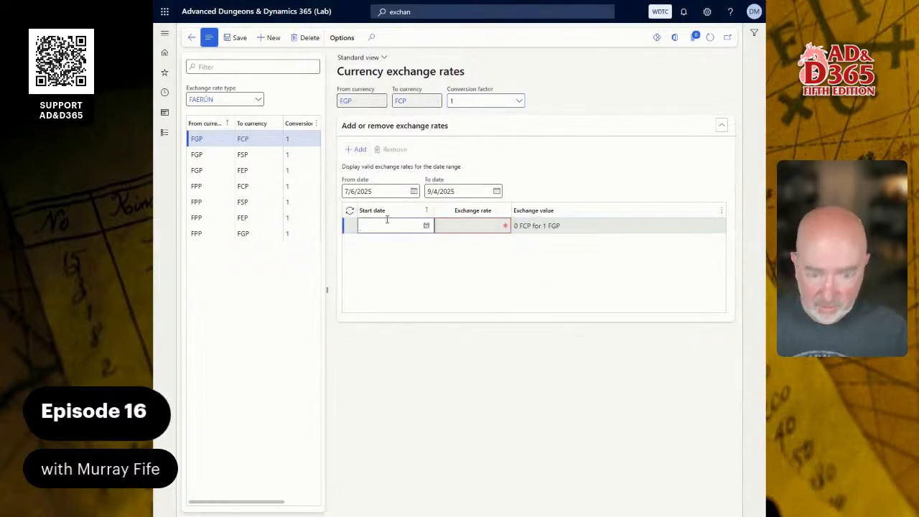
{"action": "type", "text": "1/1"}
{"action": "key", "text": "Tab"}
{"action": "type", "text": "10"}
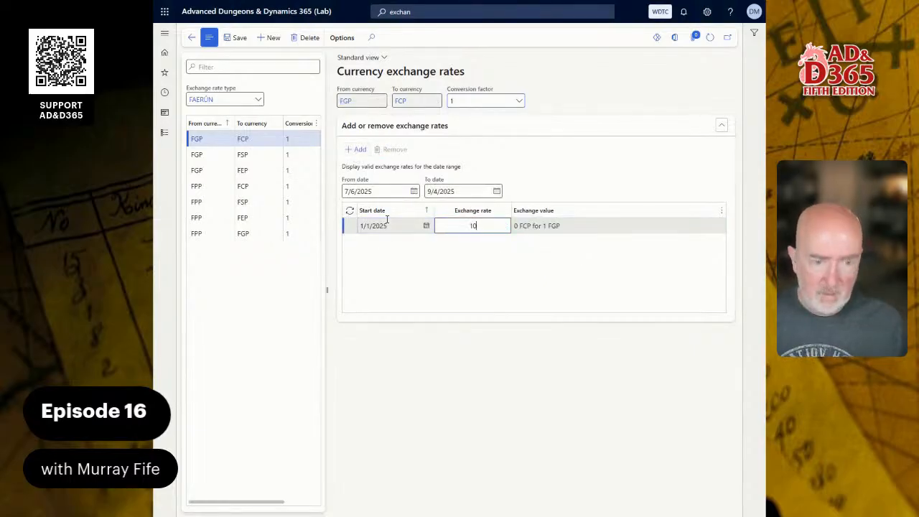
{"action": "type", "text": "0"}
{"action": "key", "text": "Tab"}
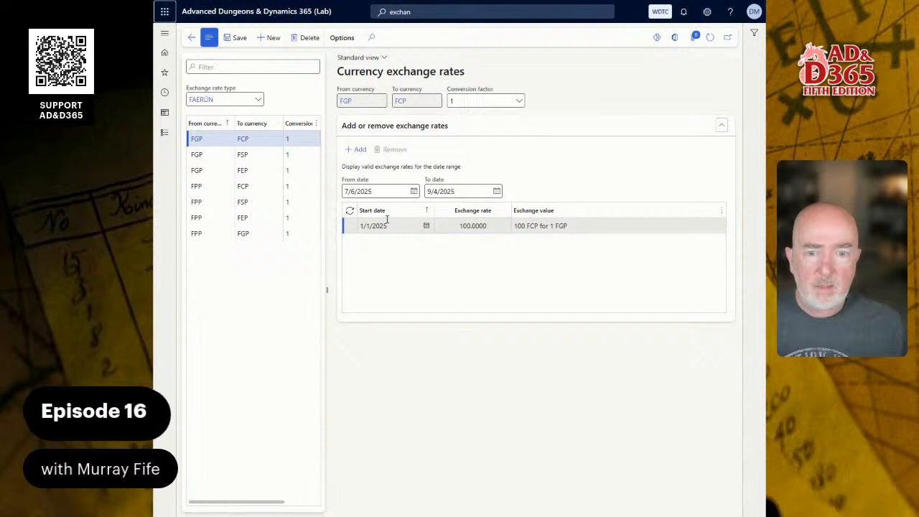
- Create a currency pair from FEP to FSP under the FAERÛN rate type
{"action": "left_click", "coordinate": [272, 41]}
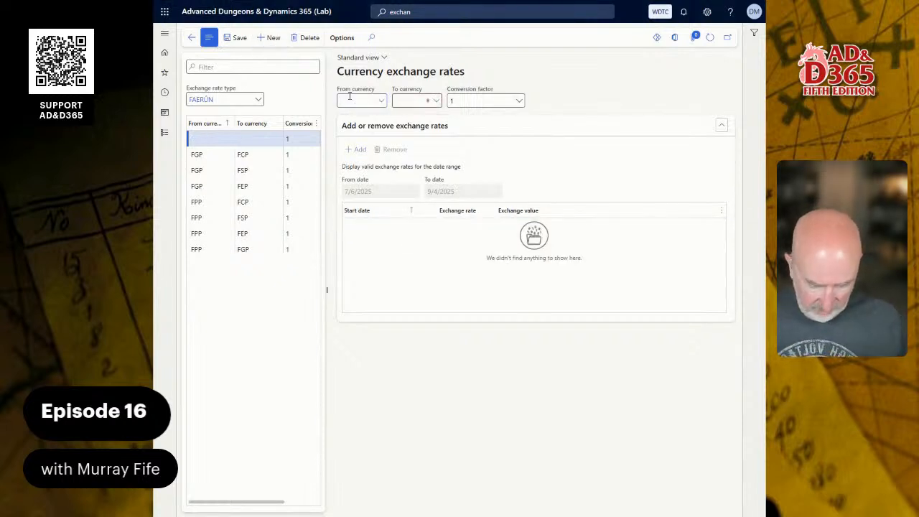
{"action": "key", "text": "Tab"}
{"action": "type", "text": "FSP"}
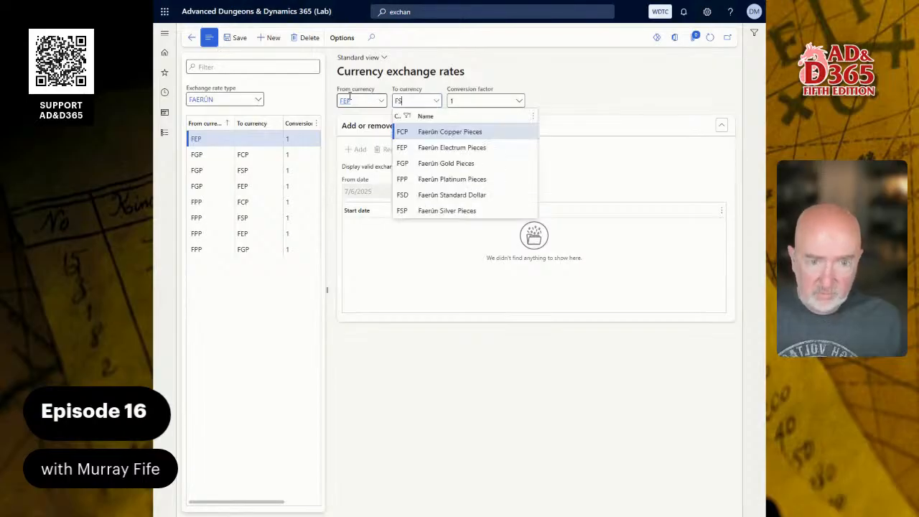
{"action": "key", "text": "Tab"}
- Add an exchange rate of 5 with start date 1/1/2025 to the FEP to FSP pair
{"action": "left_click", "coordinate": [356, 149]}
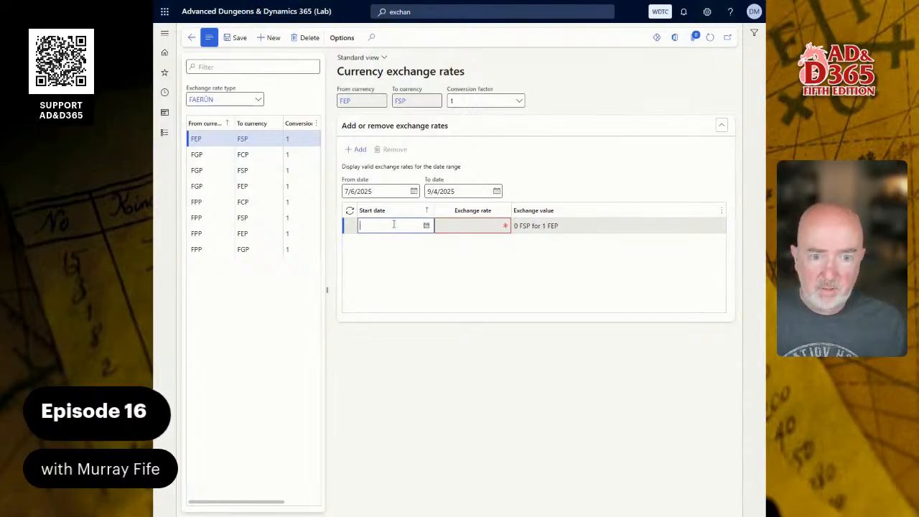
{"action": "type", "text": "1/1"}
{"action": "key", "text": "Tab"}
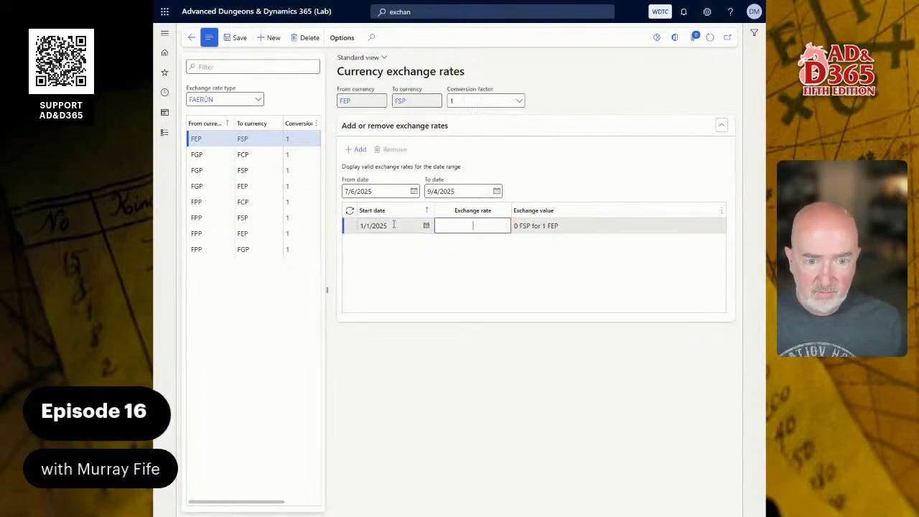
{"action": "key", "text": "Tab"}
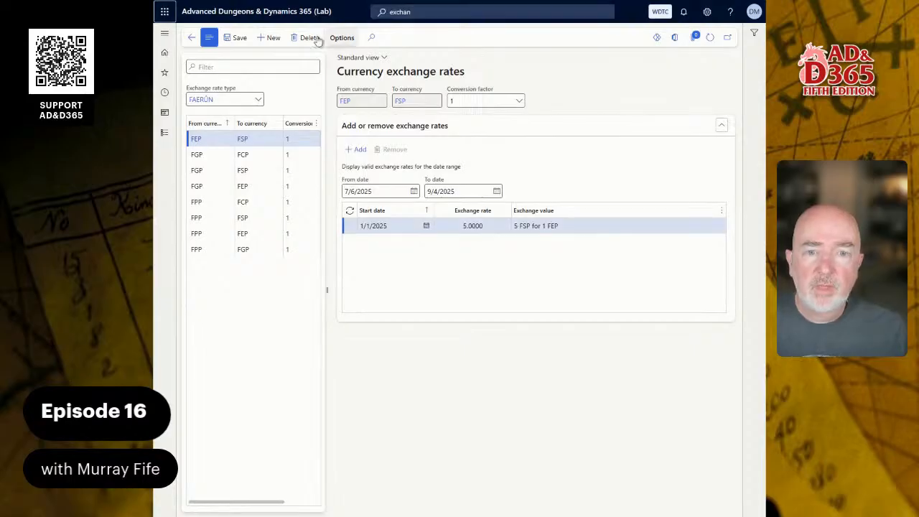
- Create a currency pair from FEP to FCP under the FAERÛN rate type
{"action": "left_click", "coordinate": [270, 38]}
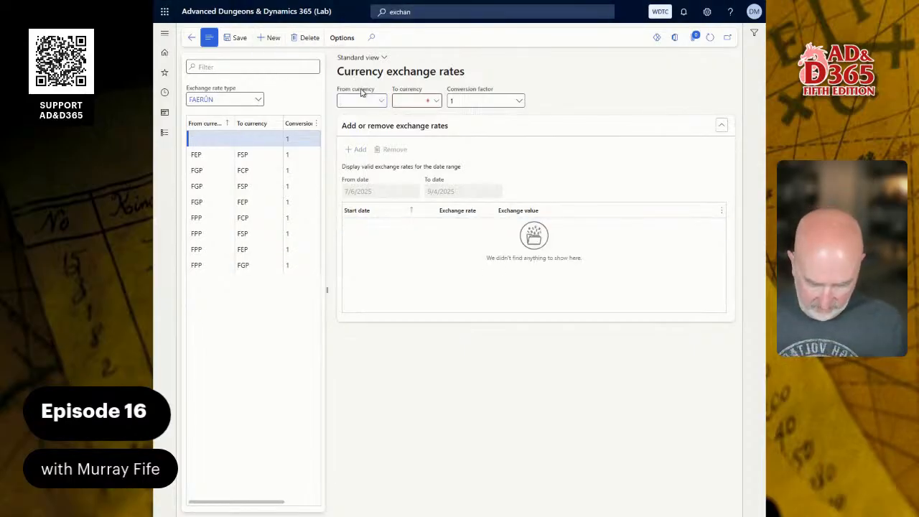
{"action": "type", "text": "FEP"}
{"action": "key", "text": "Tab"}
{"action": "type", "text": "FCP"}
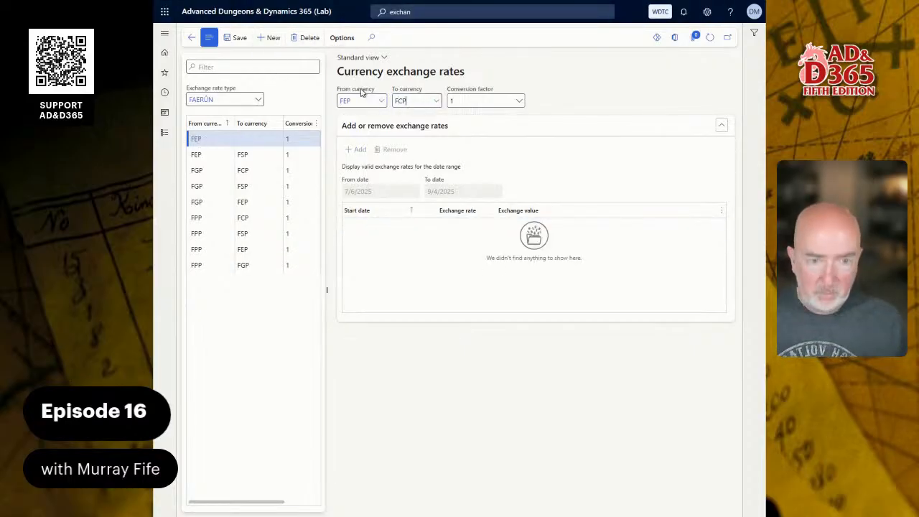
{"action": "key", "text": "Tab"}
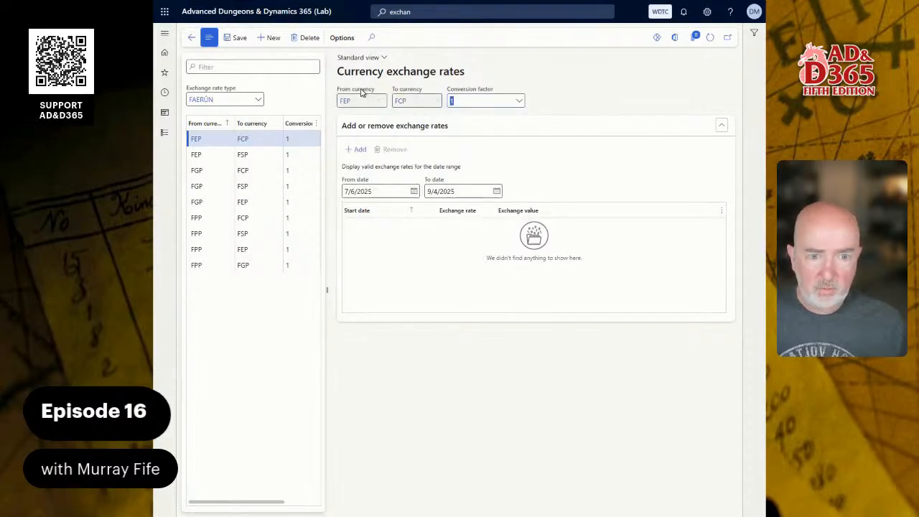
- Add an exchange rate of 50 with start date 1/1/2025 to the FEP to FCP pair
{"action": "left_click", "coordinate": [356, 149]}
{"action": "type", "text": "1/"}
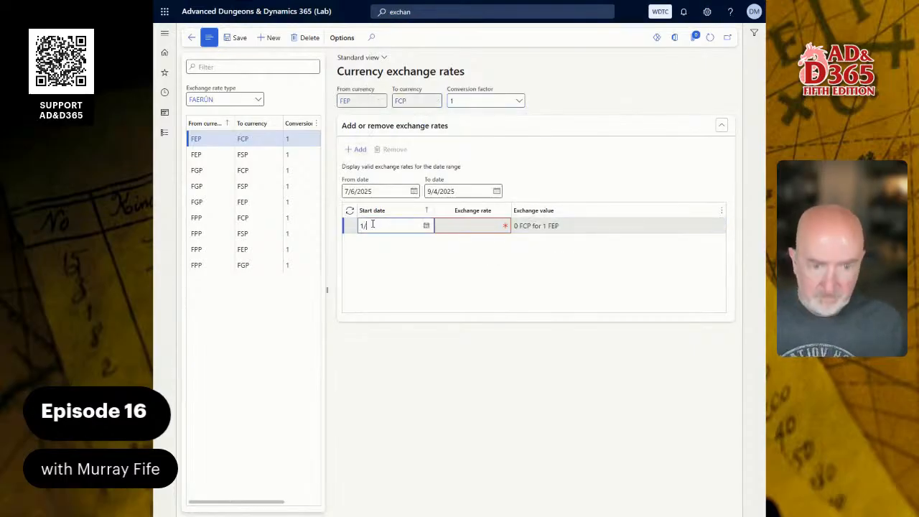
{"action": "type", "text": "1"}
{"action": "key", "text": "Tab"}
{"action": "type", "text": "50"}
{"action": "key", "text": "Tab"}
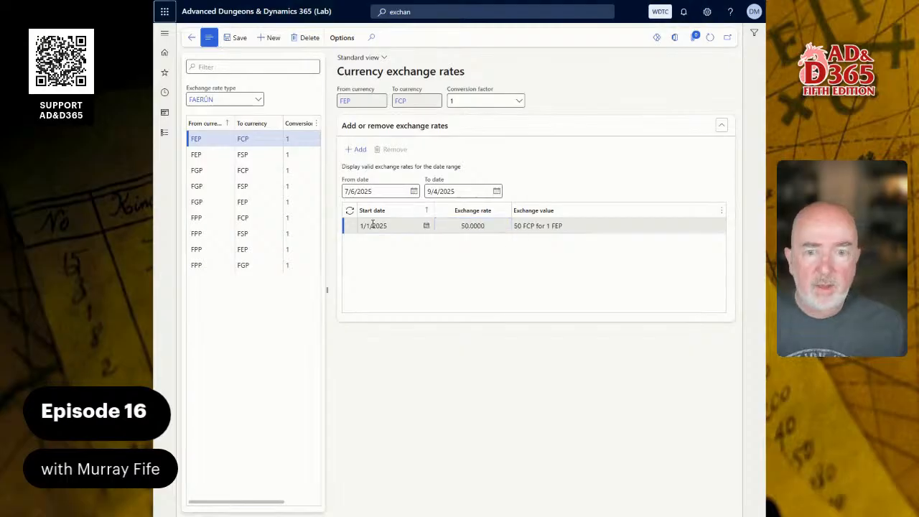
- Create a currency pair from FSP to FCP under the FAERÛN rate type
{"action": "left_click", "coordinate": [269, 38]}
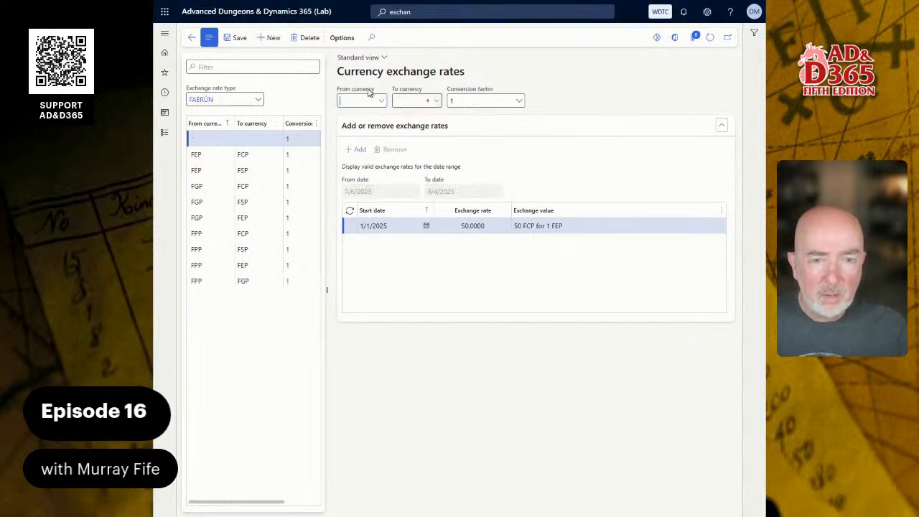
{"action": "type", "text": "FS"}
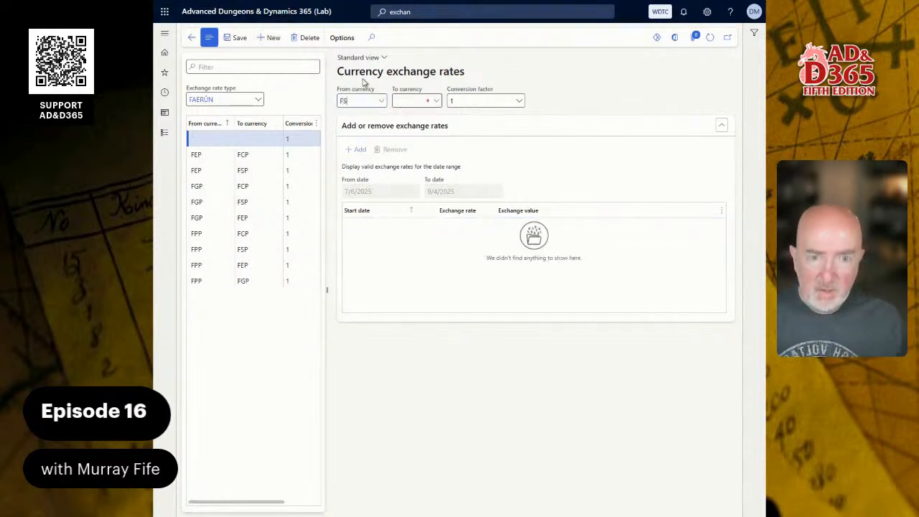
{"action": "type", "text": "P"}
{"action": "key", "text": "Tab"}
{"action": "type", "text": "F"}
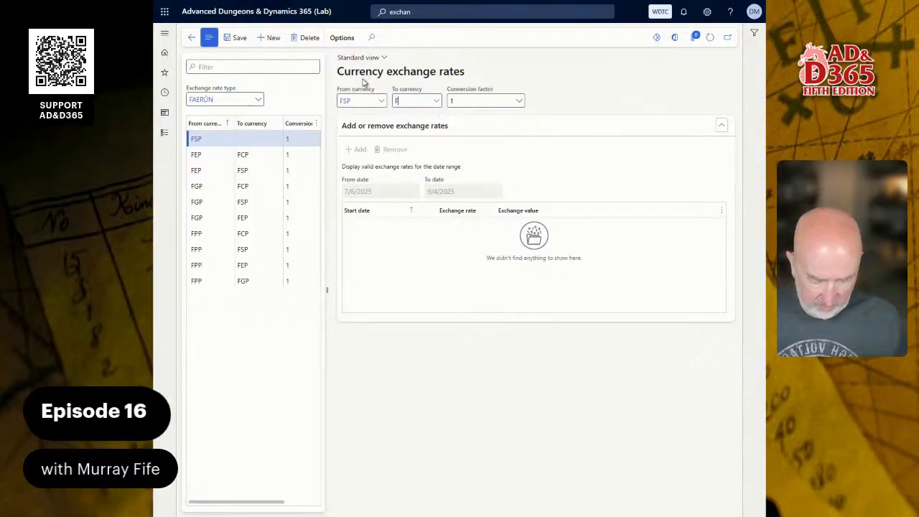
{"action": "type", "text": "CP"}
{"action": "key", "text": "Tab"}
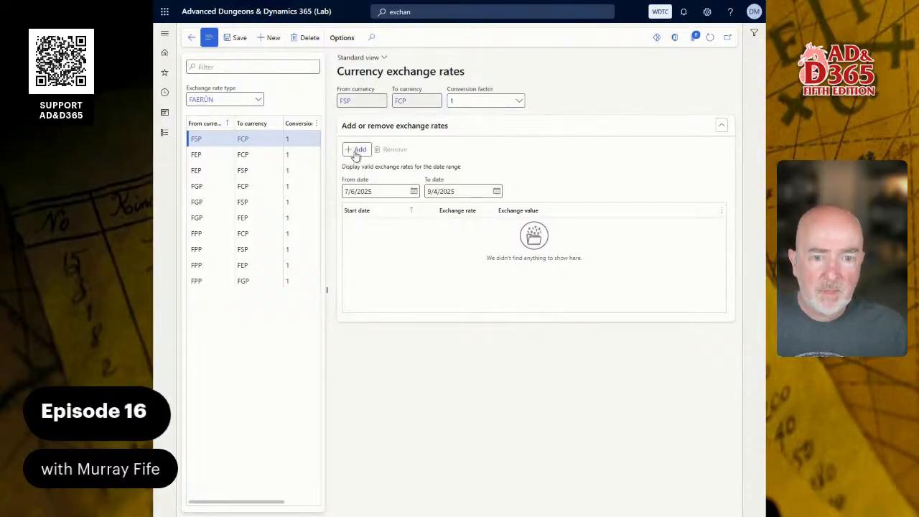
- Add an exchange rate of 10 with start date 1/1/2025 to the FSP to FCP pair
{"action": "left_click", "coordinate": [356, 153]}
{"action": "type", "text": "1/1"}
{"action": "key", "text": "Tab"}
{"action": "type", "text": "1"}
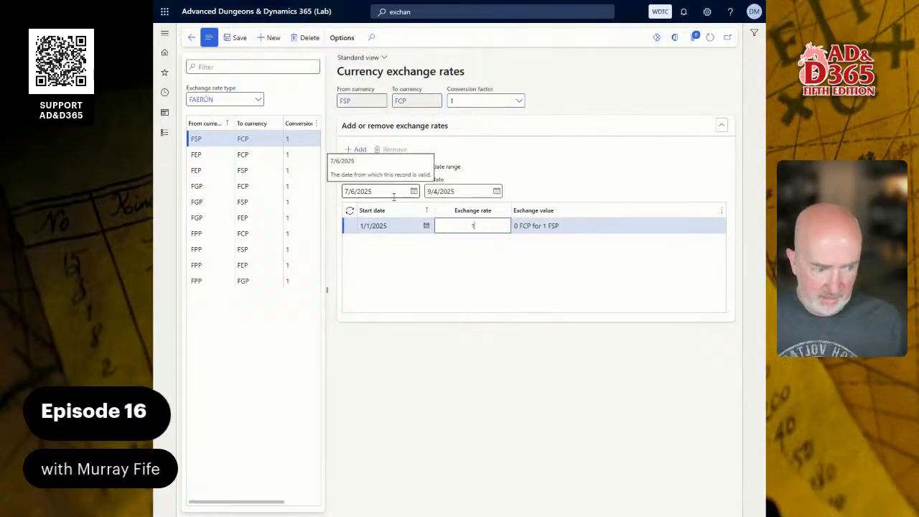
{"action": "type", "text": "0"}
{"action": "key", "text": "Tab"}
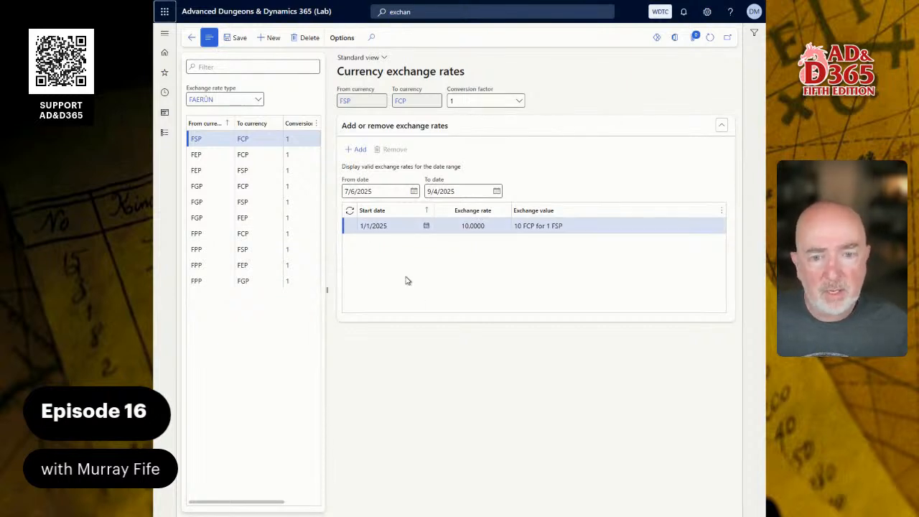
- Check the rates of the two FEP pairs and review the Faerûn coin exchange rates table in the Word guide
{"action": "left_click", "coordinate": [253, 165]}
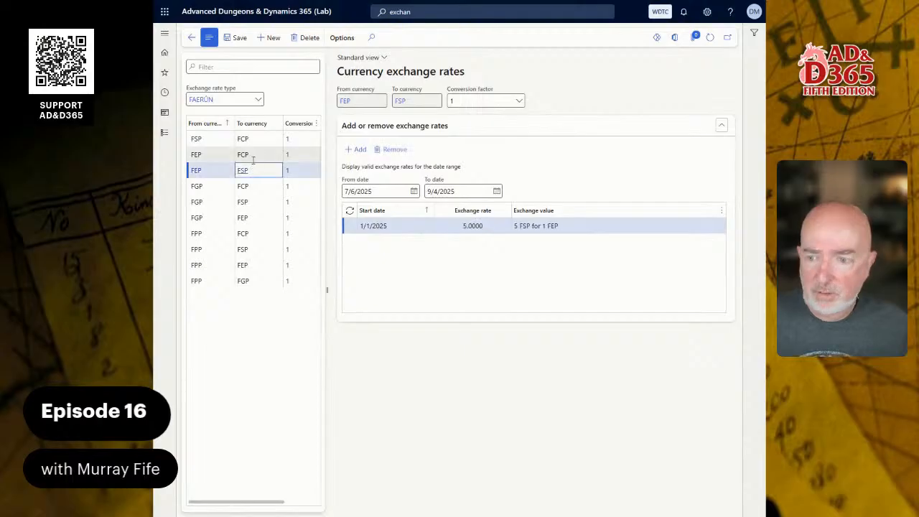
{"action": "left_click", "coordinate": [252, 159]}
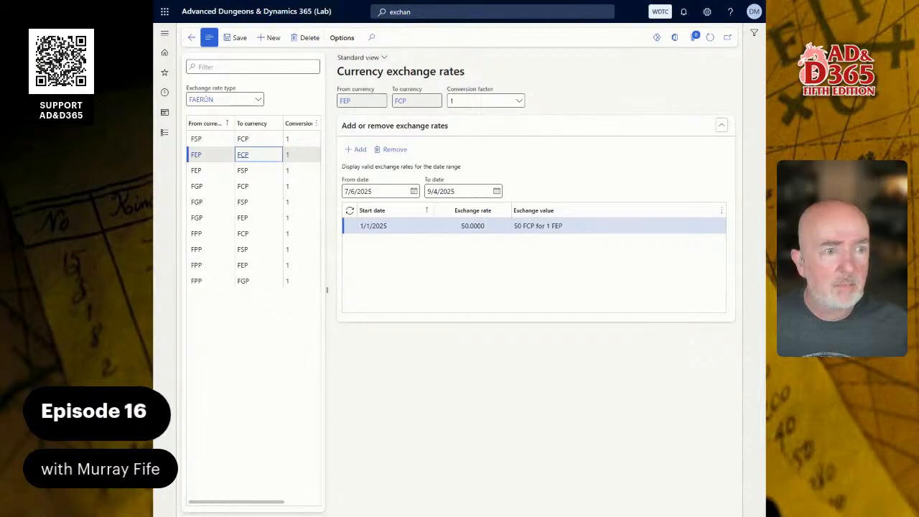
{"action": "scroll", "coordinate": [459, 287], "scroll_direction": "down", "scroll_amount": 5}
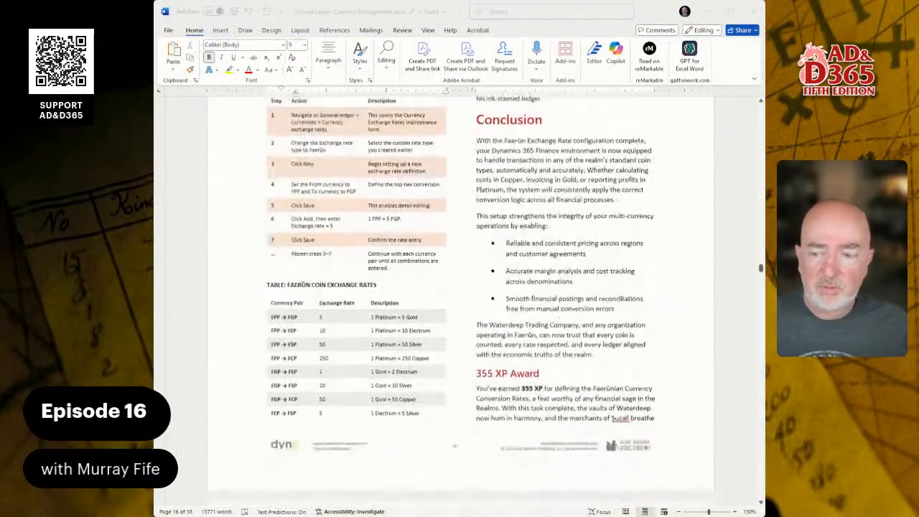
{"action": "scroll", "coordinate": [460, 297], "scroll_direction": "down", "scroll_amount": 10}
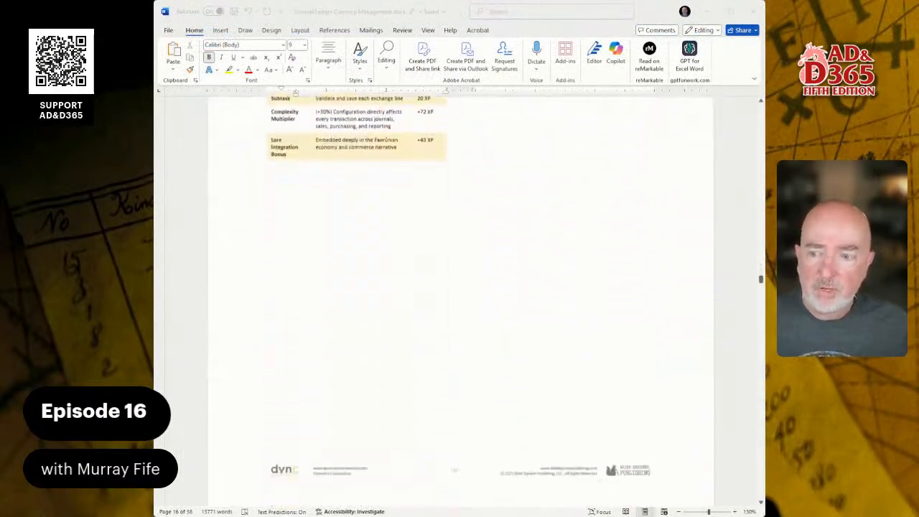
{"action": "scroll", "coordinate": [461, 290], "scroll_direction": "up", "scroll_amount": 10}
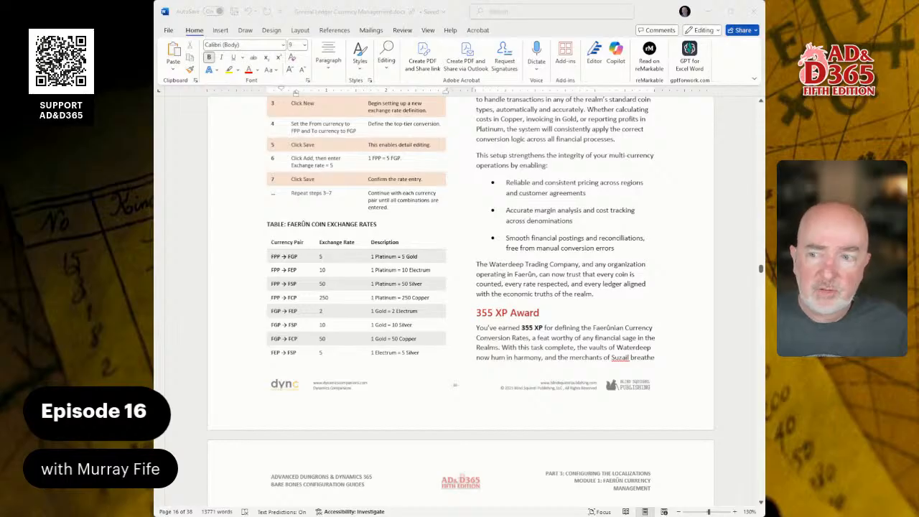
{"action": "scroll", "coordinate": [460, 301], "scroll_direction": "down", "scroll_amount": 10}
{"action": "scroll", "coordinate": [460, 302], "scroll_direction": "down", "scroll_amount": 10}
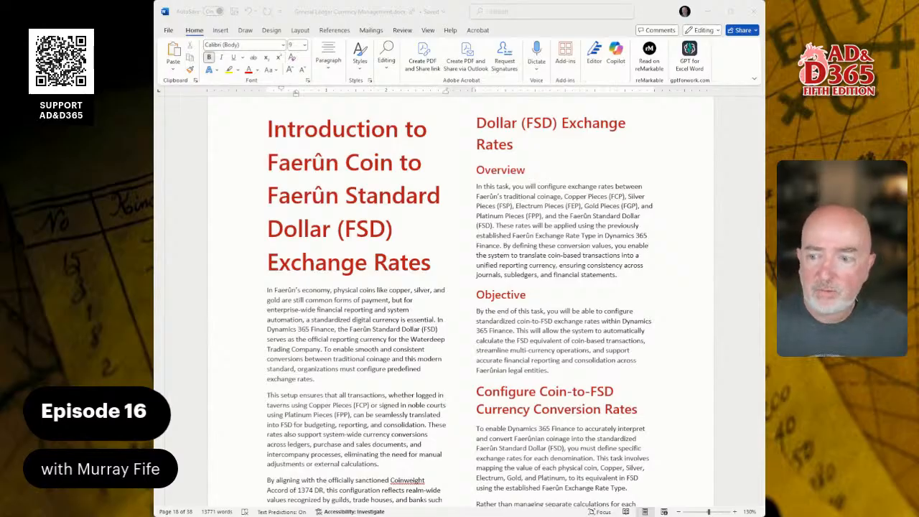
- Read the Word guide's instructions and rate table for converting Faerûn coins to the Faerûn Standard Dollar (FSD)
{"action": "scroll", "coordinate": [459, 302], "scroll_direction": "down", "scroll_amount": 3}
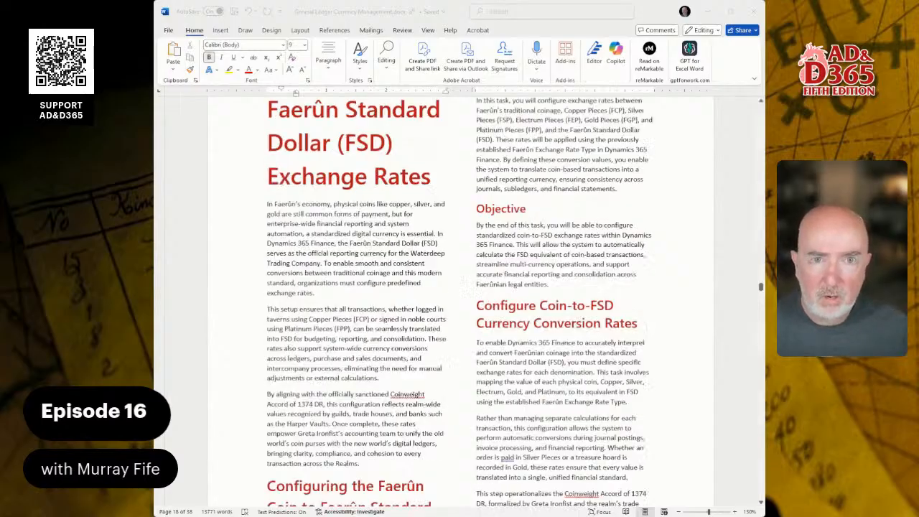
{"action": "scroll", "coordinate": [460, 302], "scroll_direction": "down", "scroll_amount": 4}
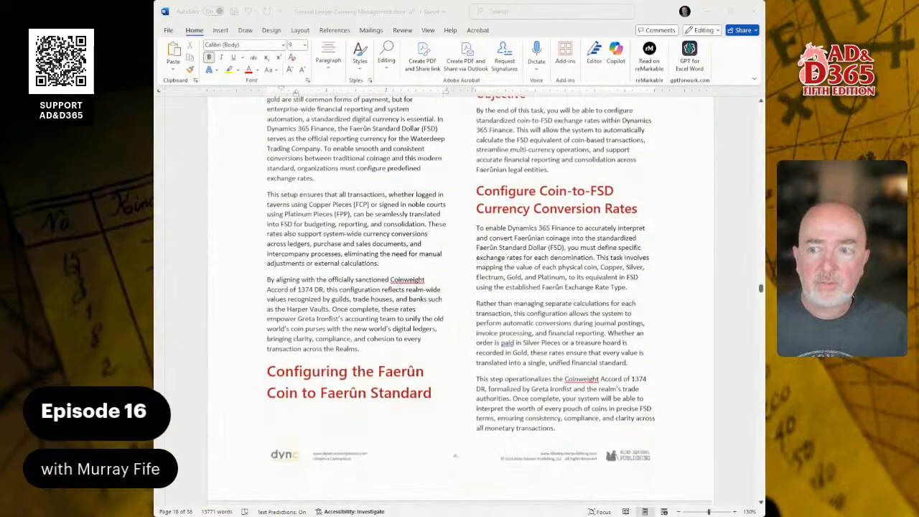
{"action": "scroll", "coordinate": [459, 302], "scroll_direction": "down", "scroll_amount": 10}
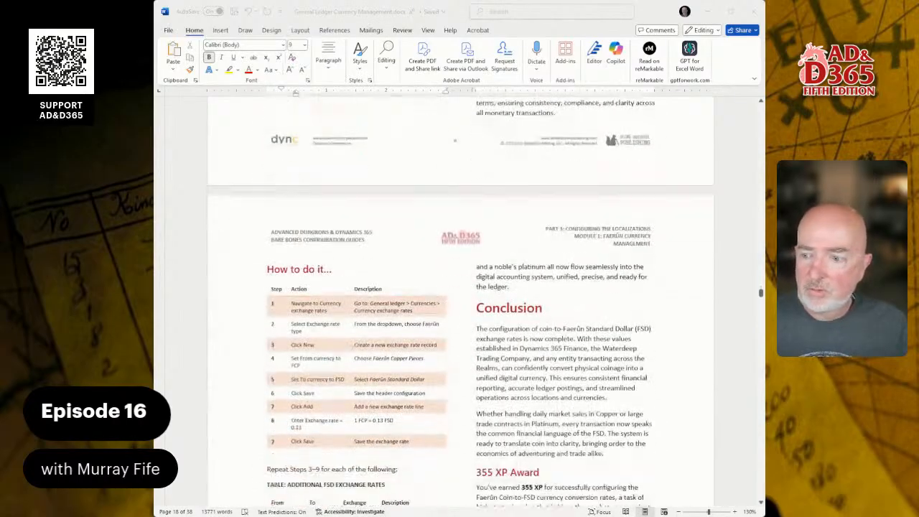
{"action": "scroll", "coordinate": [459, 302], "scroll_direction": "down", "scroll_amount": 2}
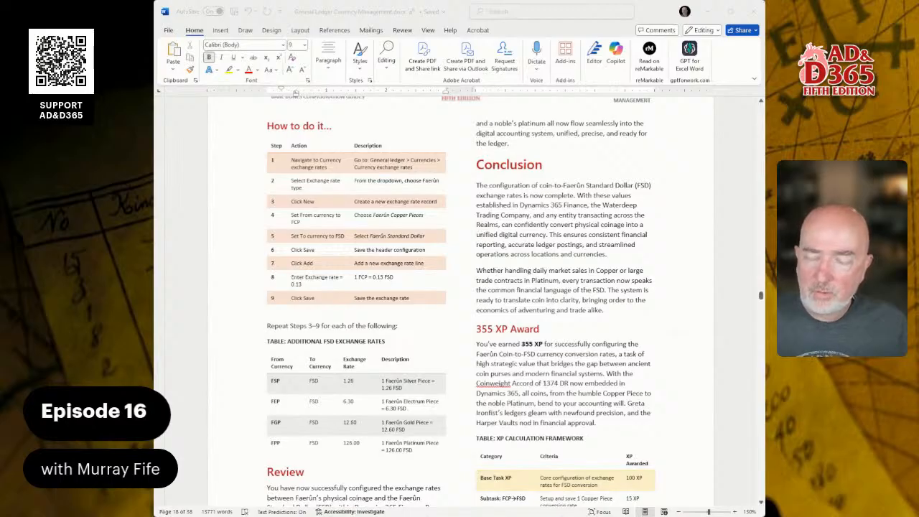
{"action": "scroll", "coordinate": [459, 301], "scroll_direction": "down", "scroll_amount": 1}
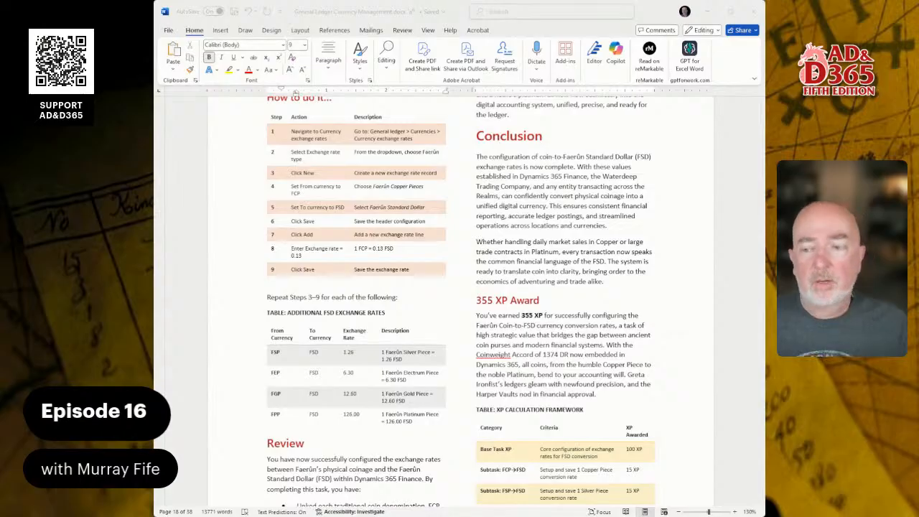
{"action": "scroll", "coordinate": [359, 338], "scroll_direction": "down", "scroll_amount": 1}
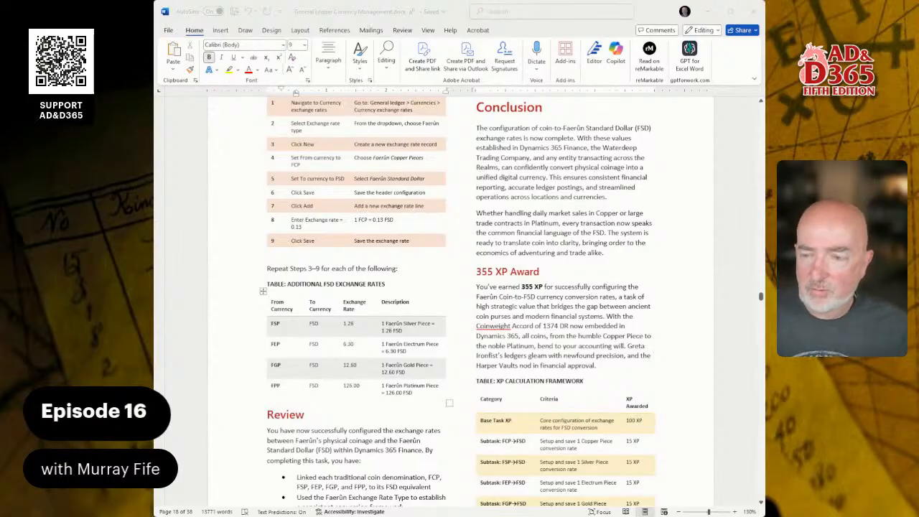
{"action": "scroll", "coordinate": [358, 337], "scroll_direction": "up", "scroll_amount": 5}
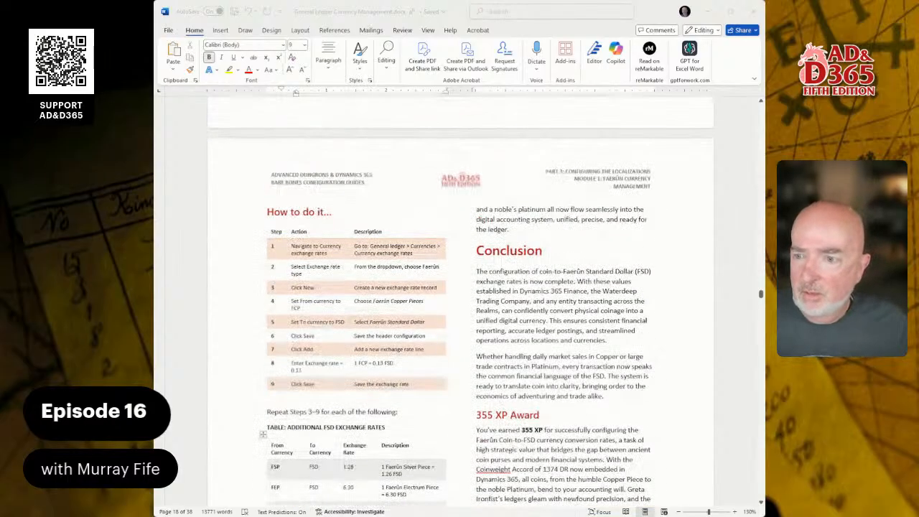
{"action": "scroll", "coordinate": [359, 338], "scroll_direction": "down", "scroll_amount": 1}
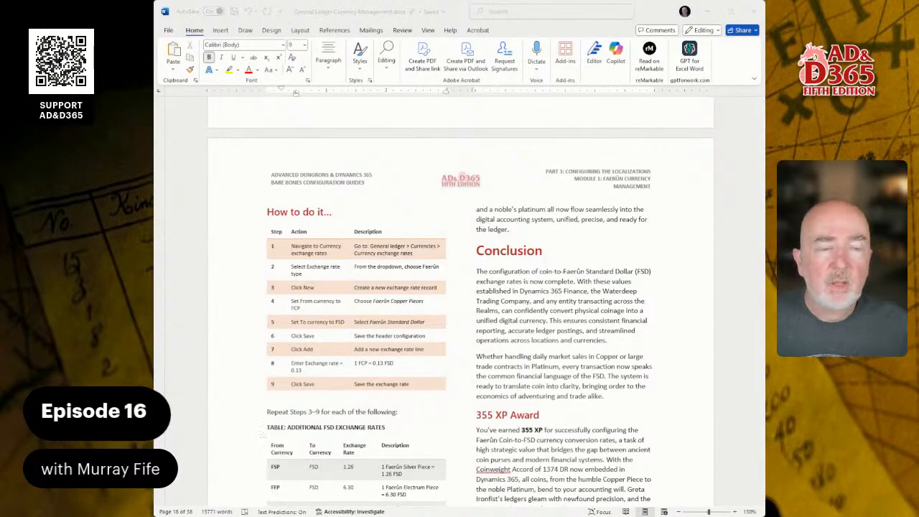
- Switch from the Word guide back to the Currency exchange rates page in Dynamics 365 Finance
{"action": "key", "text": "alt+Tab"}
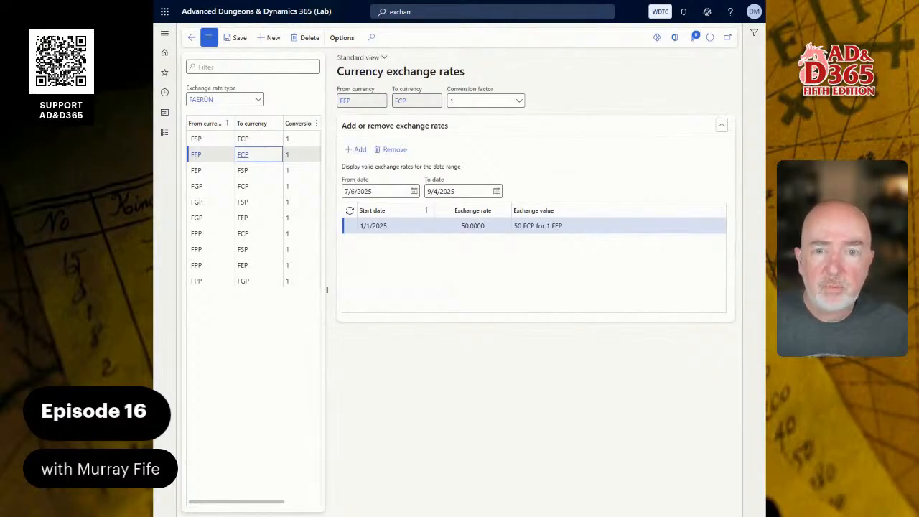
- Create a currency pair from FSD to FPP under the FAERÛN rate type
{"action": "left_click", "coordinate": [271, 38]}
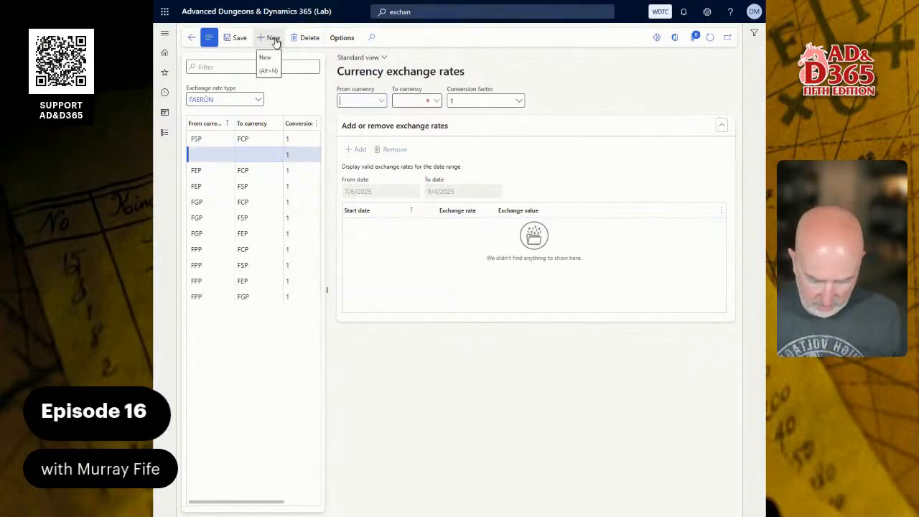
{"action": "type", "text": "FSD"}
{"action": "key", "text": "Tab"}
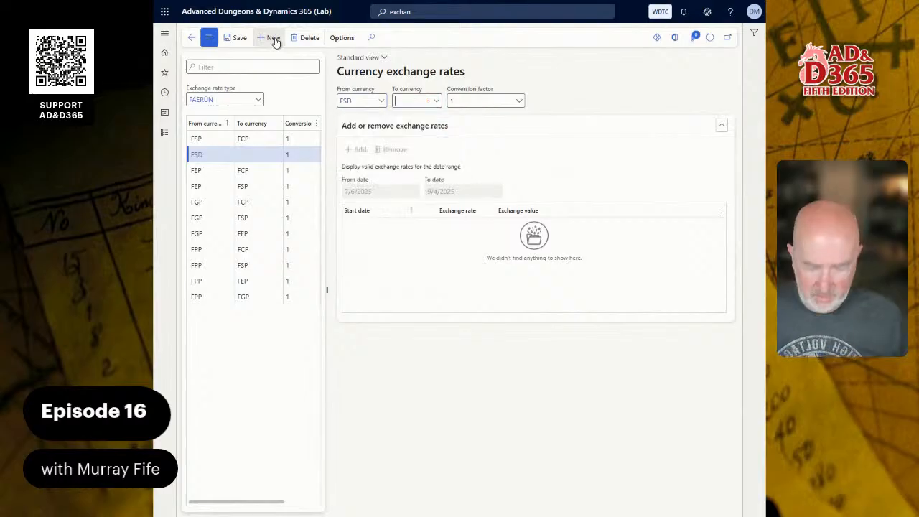
{"action": "type", "text": "G"}
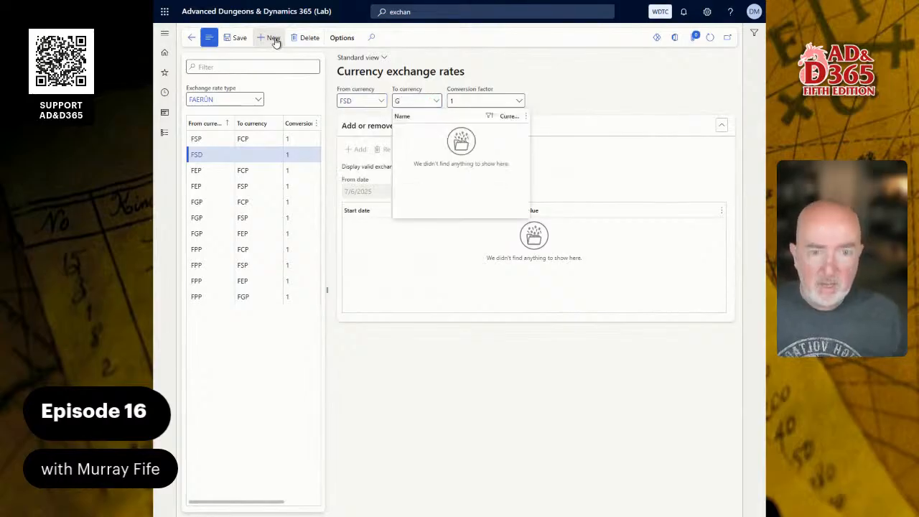
{"action": "type", "text": "PP"}
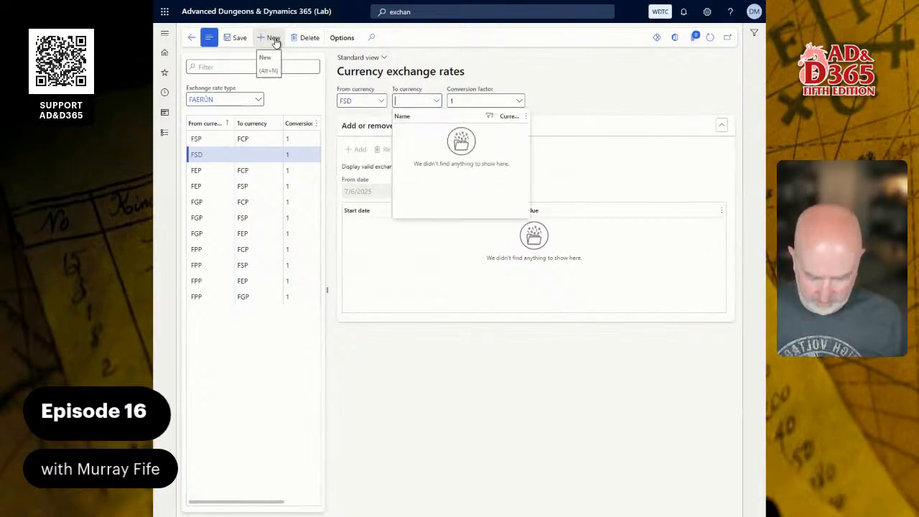
{"action": "type", "text": "FPP"}
{"action": "key", "text": "Tab"}
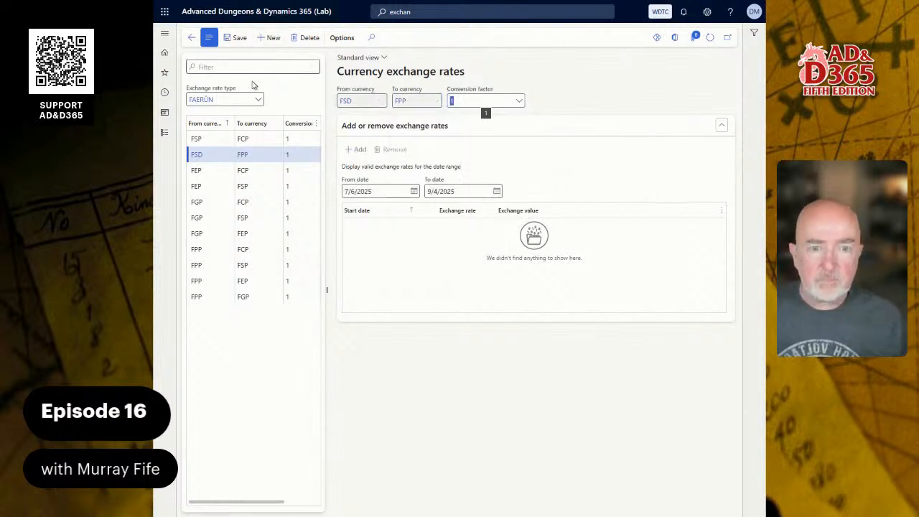
- Add an exchange rate of 126 with start date 1/1/2025 to the FSD to FPP pair
{"action": "left_click", "coordinate": [357, 149]}
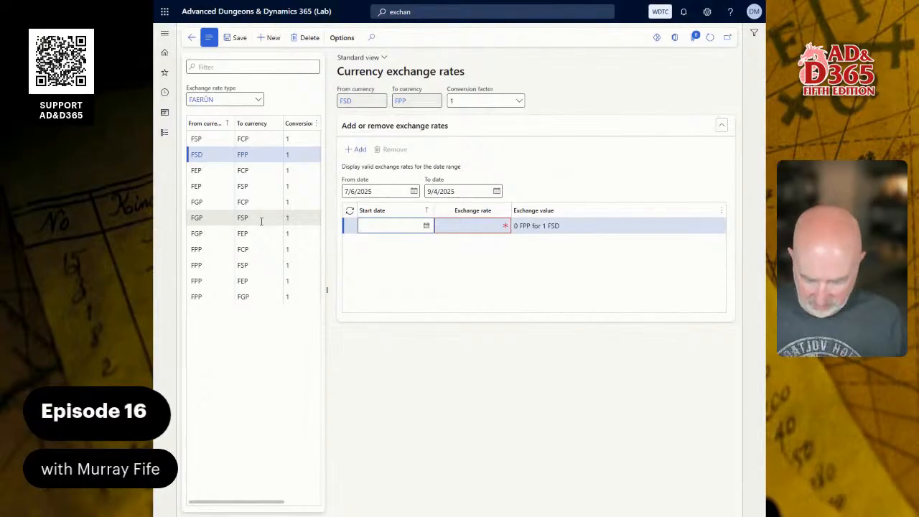
{"action": "type", "text": "1/"}
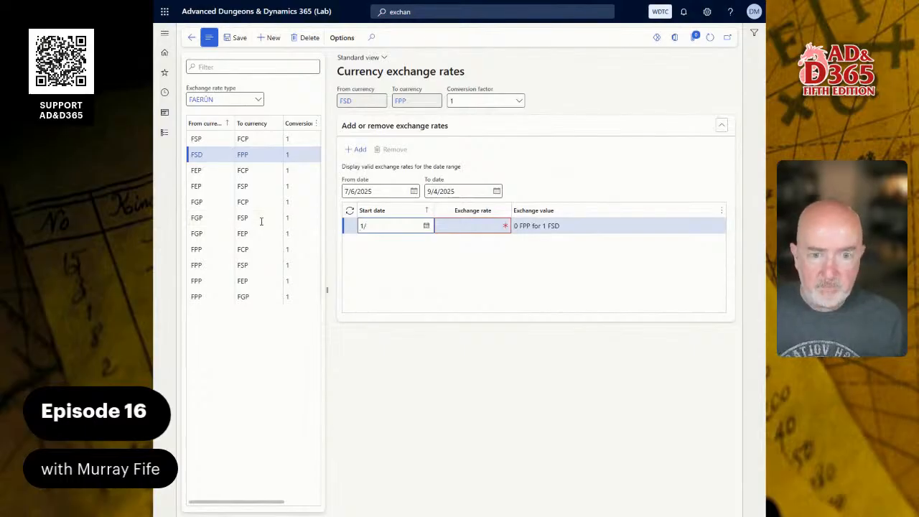
{"action": "type", "text": "1/2025"}
{"action": "key", "text": "Tab"}
{"action": "type", "text": "126"}
{"action": "key", "text": "Tab"}
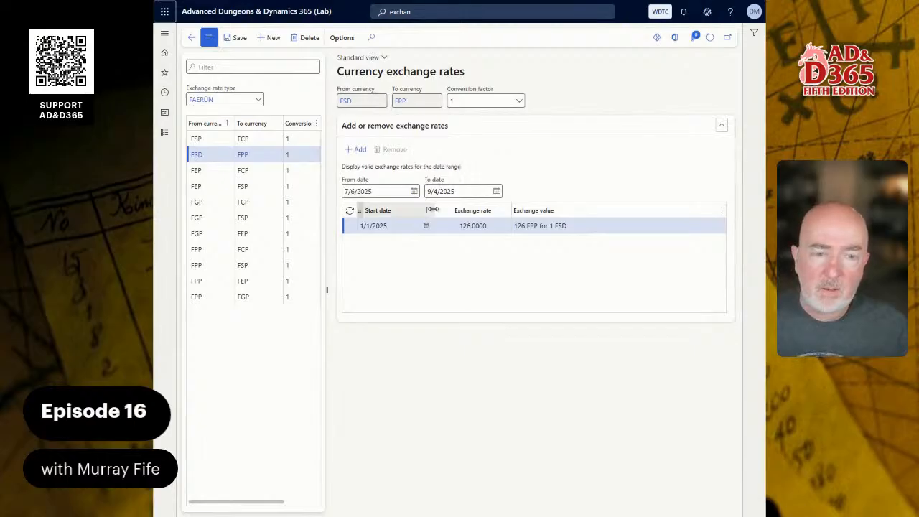
- Delete the FSD to FPP currency pair from the FAERÛN exchange rates
{"action": "left_click", "coordinate": [297, 40]}
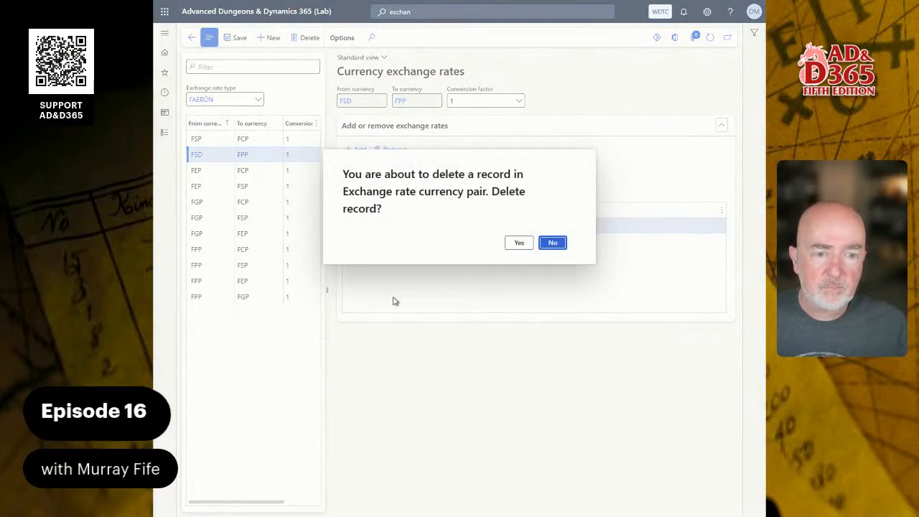
{"action": "left_click", "coordinate": [519, 242]}
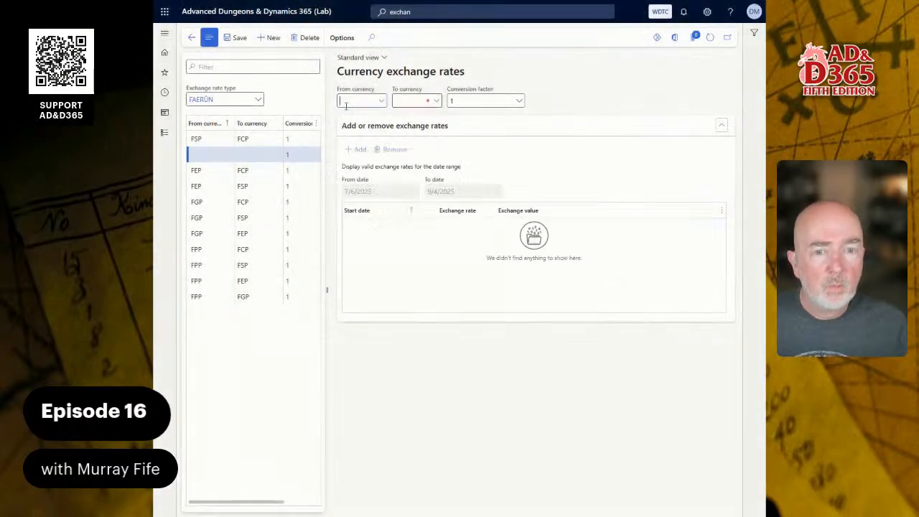
- Create a currency pair from FPP to FSD under the FAERÛN rate type
{"action": "left_click", "coordinate": [364, 103]}
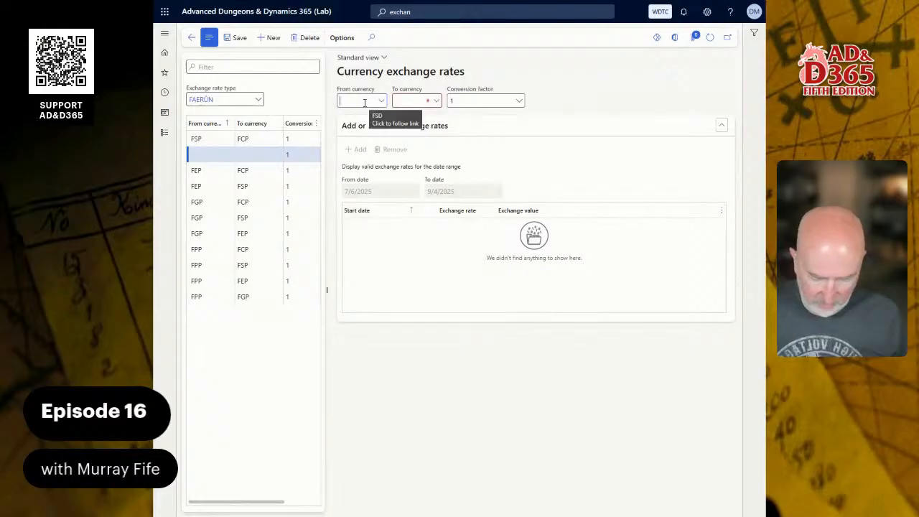
{"action": "type", "text": "FPP"}
{"action": "key", "text": "Tab"}
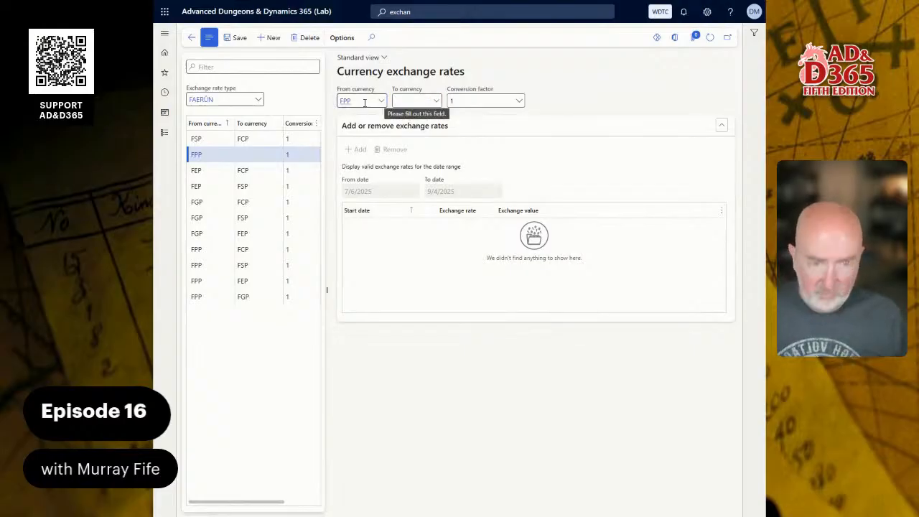
{"action": "type", "text": "FDP"}
{"action": "key", "text": "Tab"}
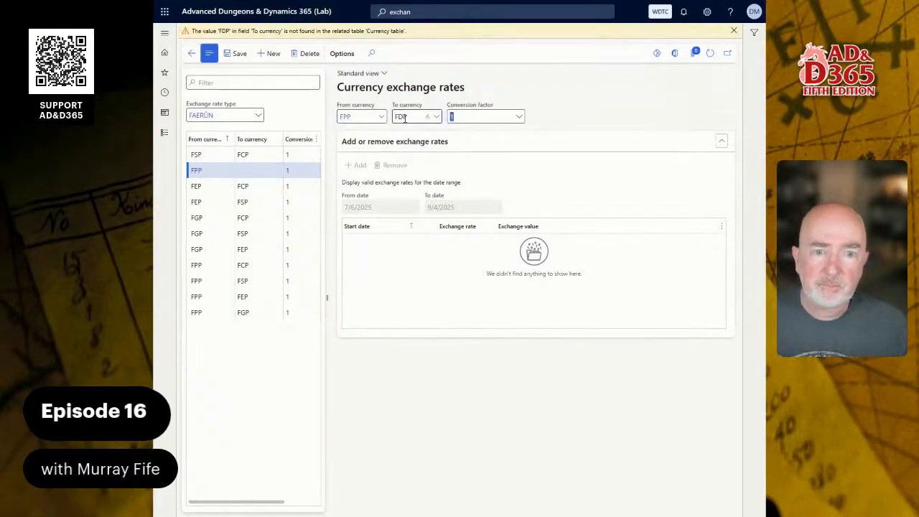
{"action": "type", "text": "FSD"}
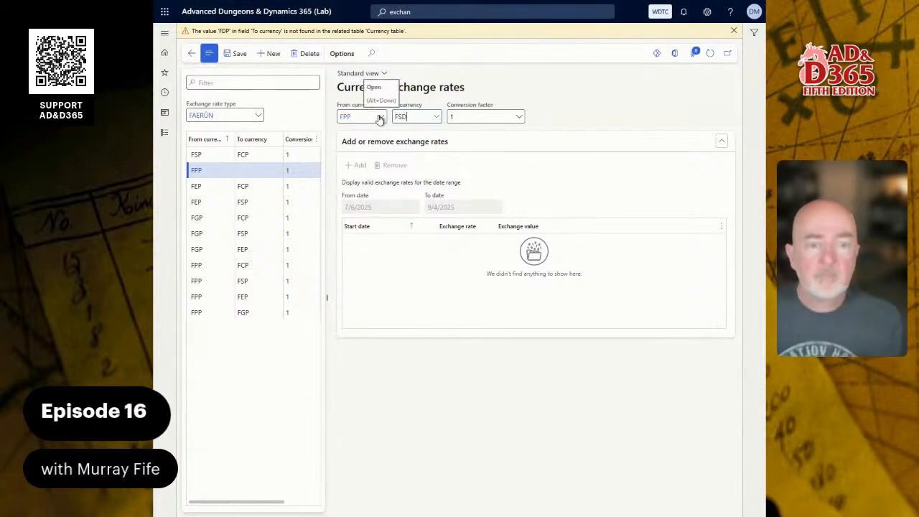
{"action": "key", "text": "Tab"}
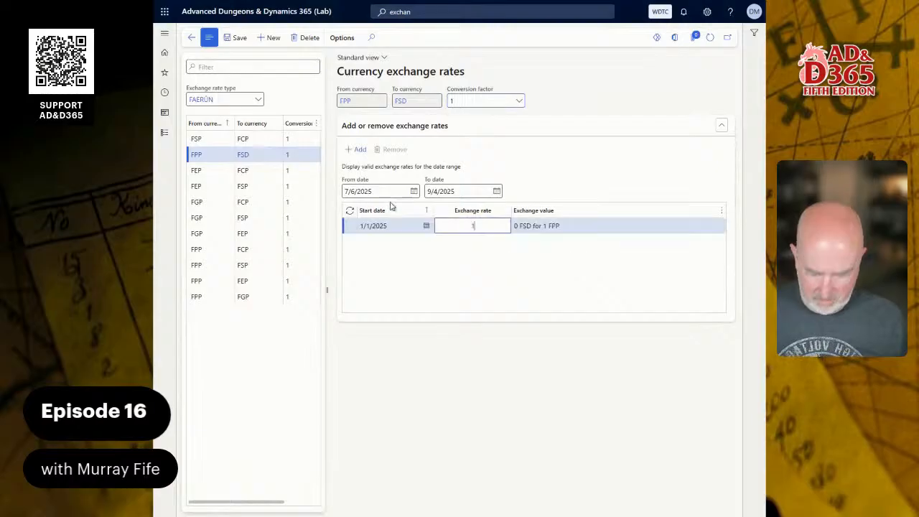
- Add an exchange rate of 126 with start date 1/1/2025 to the FPP to FSD pair
{"action": "type", "text": "126"}
{"action": "key", "text": "Tab"}
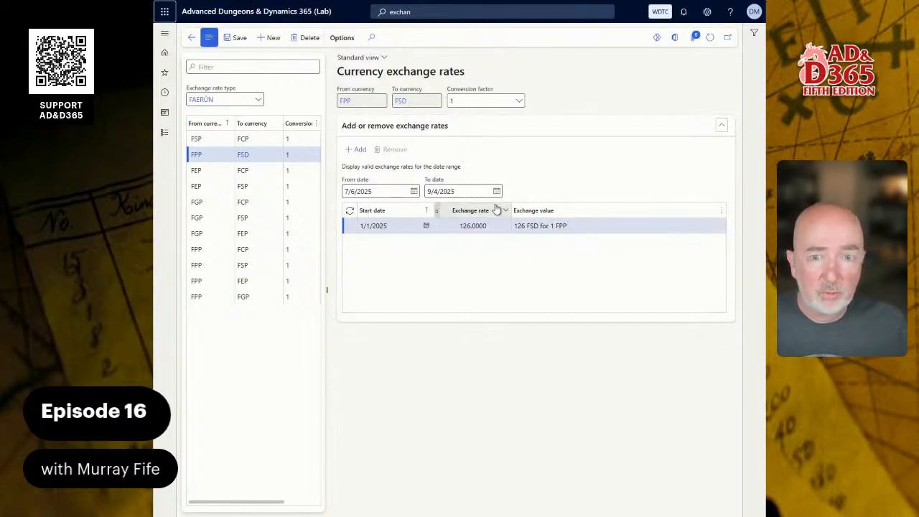
- Create a currency pair from FGP to FSD under the FAERÛN rate type
{"action": "left_click", "coordinate": [269, 38]}
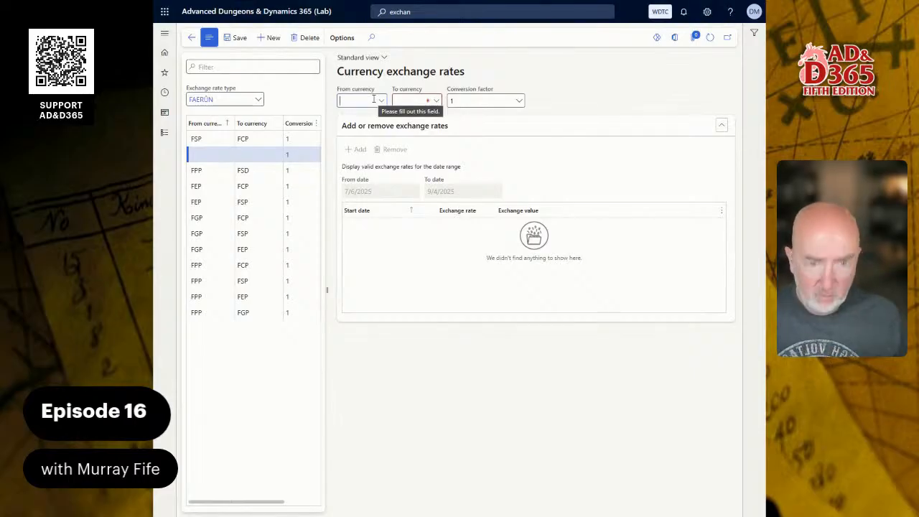
{"action": "type", "text": "FGP"}
{"action": "key", "text": "Tab"}
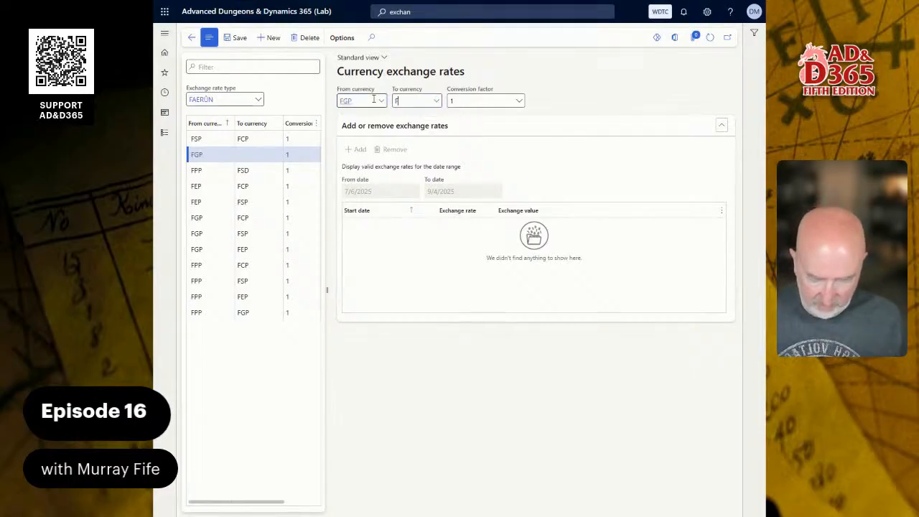
{"action": "type", "text": "FSD"}
{"action": "key", "text": "Tab"}
- Add an exchange rate of 12.6 with start date 1/1/2025 to the FGP to FSD pair
{"action": "left_click", "coordinate": [356, 150]}
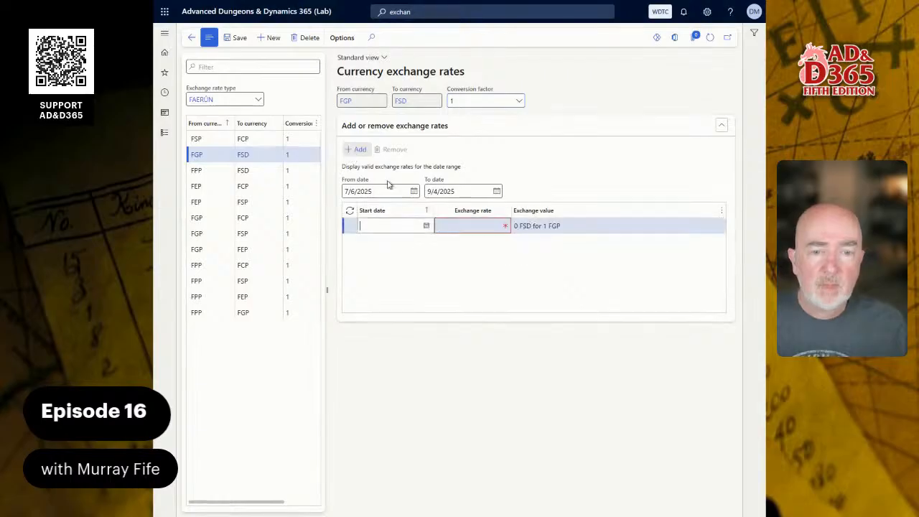
{"action": "type", "text": "1/1/2025"}
{"action": "key", "text": "Tab"}
{"action": "type", "text": "1"}
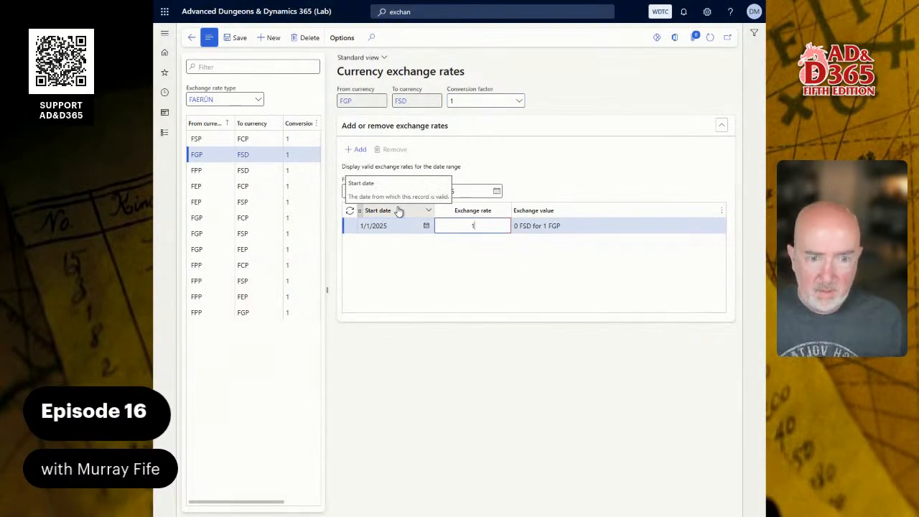
{"action": "type", "text": "2.6"}
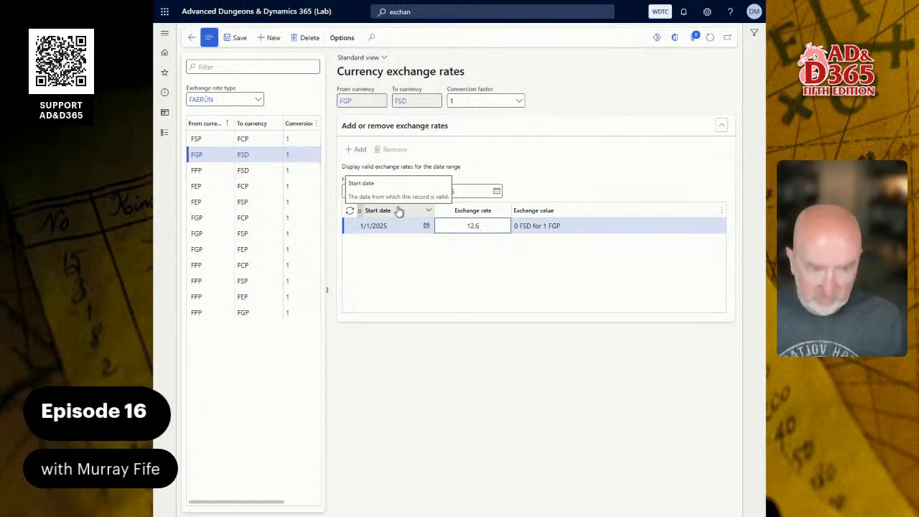
{"action": "key", "text": "Tab"}
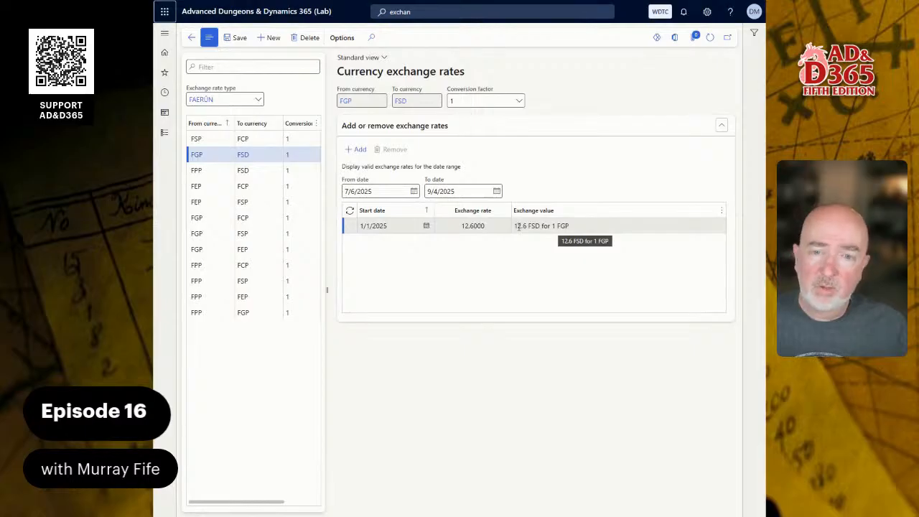
- Create a currency pair from FEP to FSD under the FAERÛN rate type
{"action": "key", "text": "alt+n"}
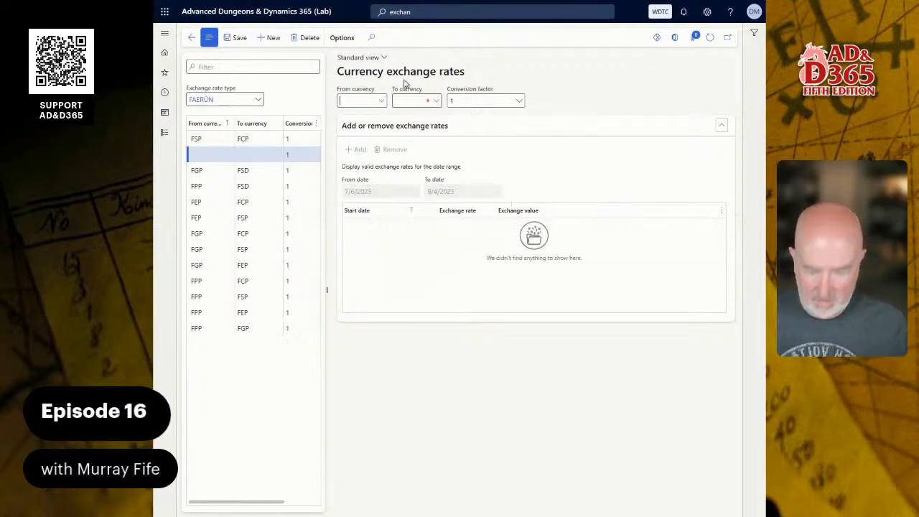
{"action": "type", "text": "f"}
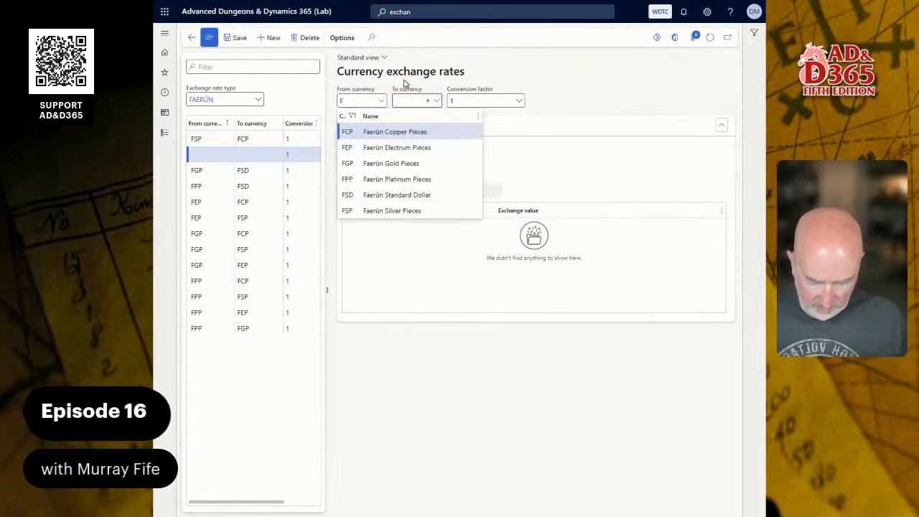
{"action": "type", "text": "ep"}
{"action": "key", "text": "Tab"}
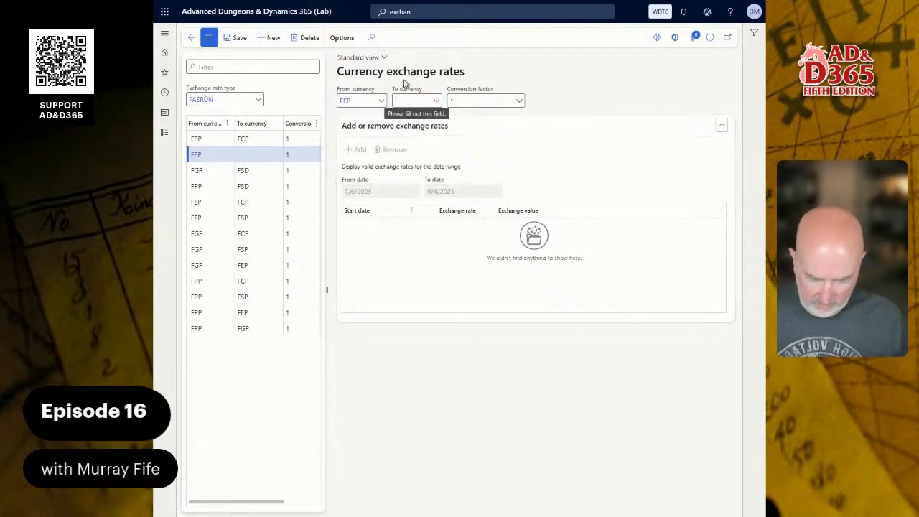
{"action": "type", "text": "fsd"}
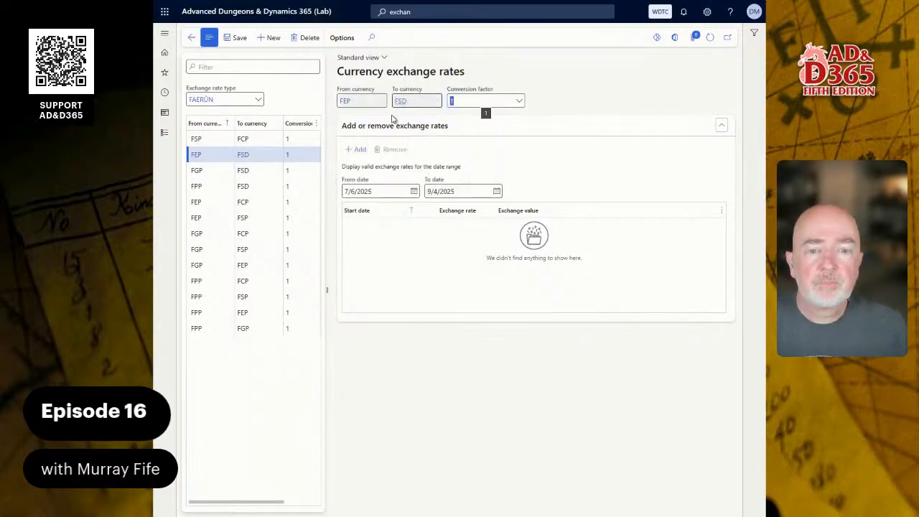
- Add an exchange rate of 6.3 with start date 1/1/2025 to the FEP to FSD pair
{"action": "left_click", "coordinate": [356, 150]}
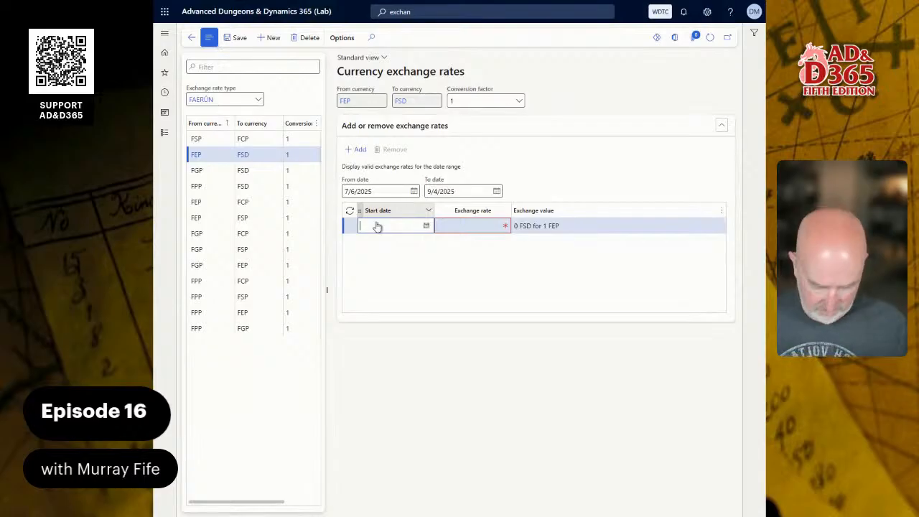
{"action": "type", "text": "1/1/2025"}
{"action": "key", "text": "Tab"}
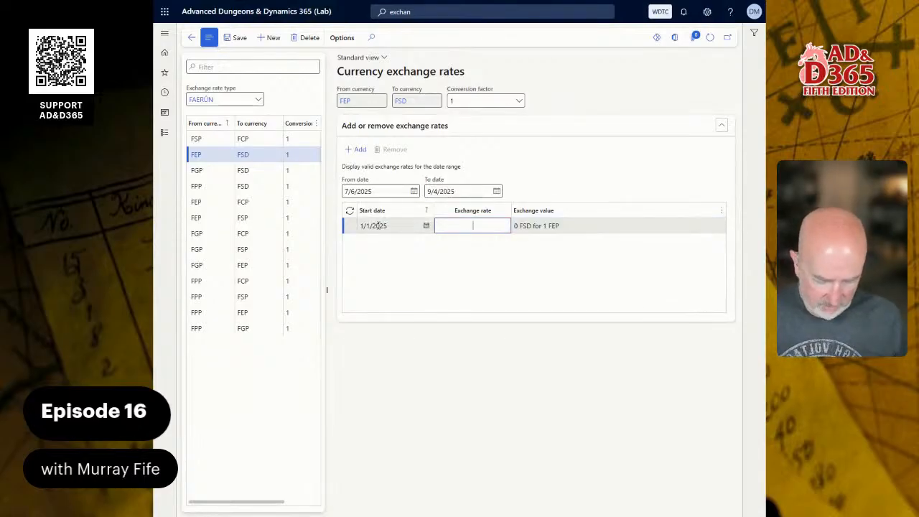
{"action": "type", "text": "8.3"}
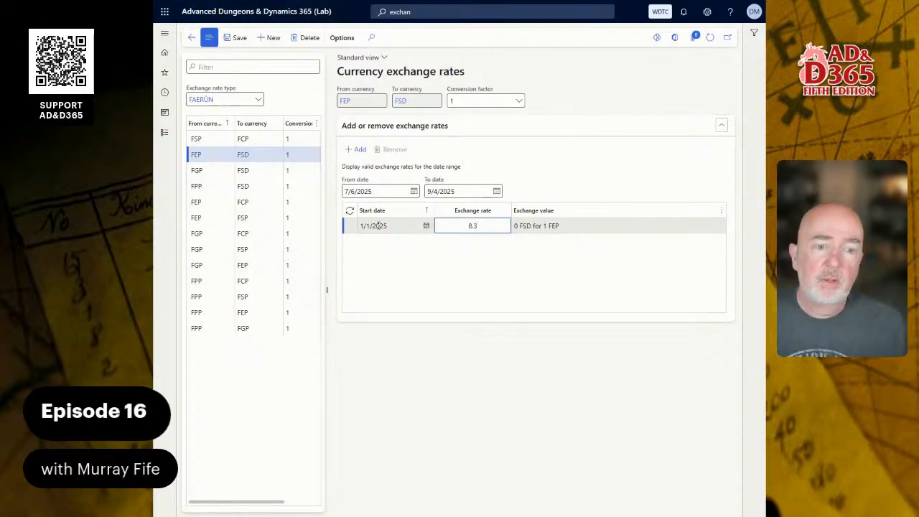
{"action": "key", "text": "BackSpace"}
{"action": "key", "text": "BackSpace"}
{"action": "key", "text": "BackSpace"}
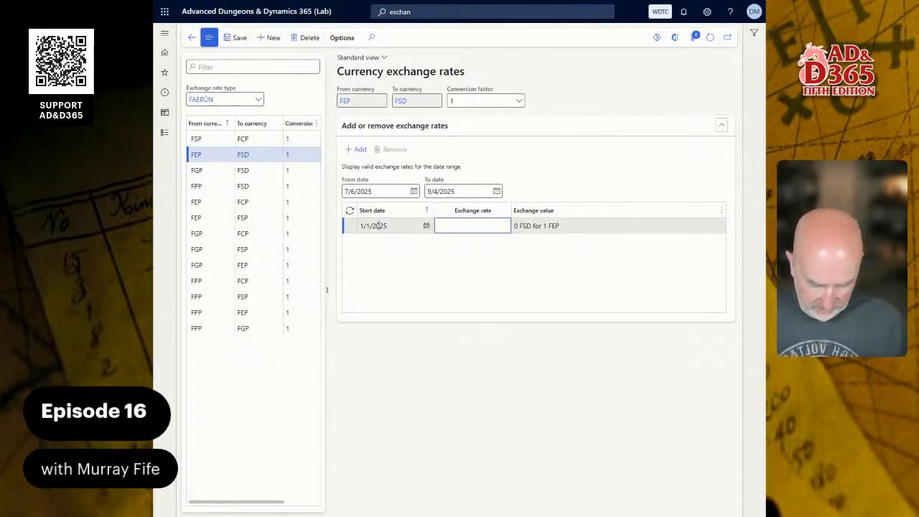
{"action": "type", "text": "6.3"}
{"action": "key", "text": "Tab"}
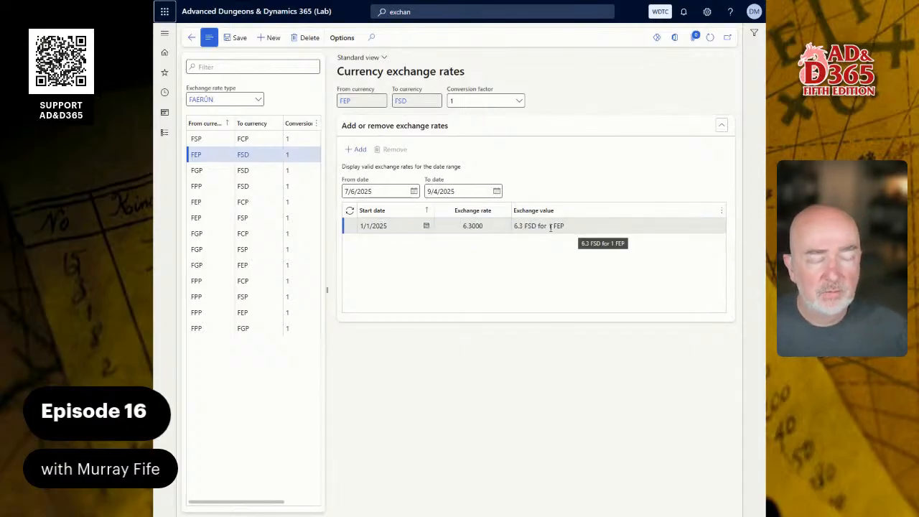
- Create a currency pair from FSP to FSD under the FAERÛN rate type
{"action": "left_click", "coordinate": [273, 37]}
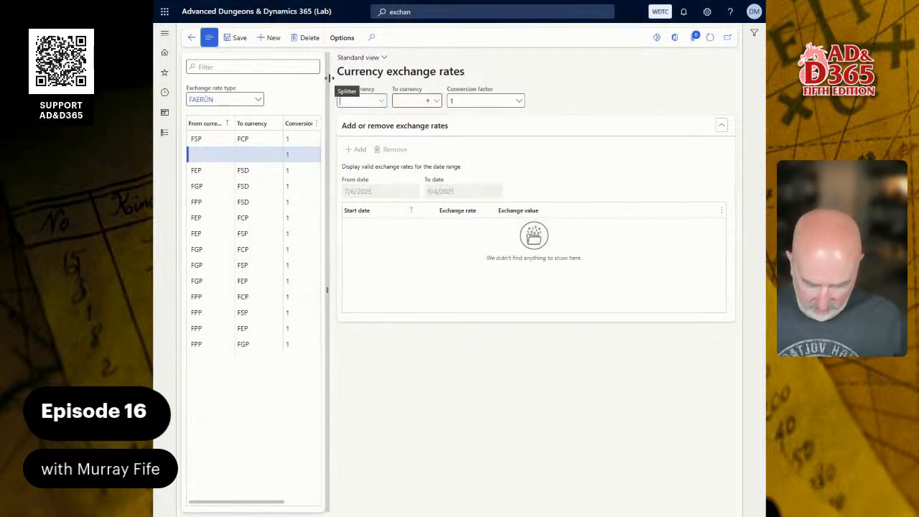
{"action": "type", "text": "FSP"}
{"action": "key", "text": "Tab"}
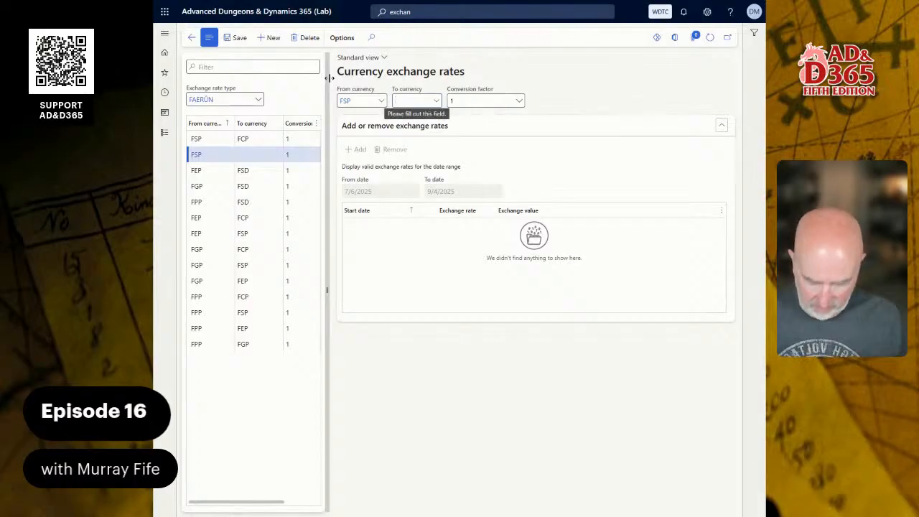
{"action": "type", "text": "FS"}
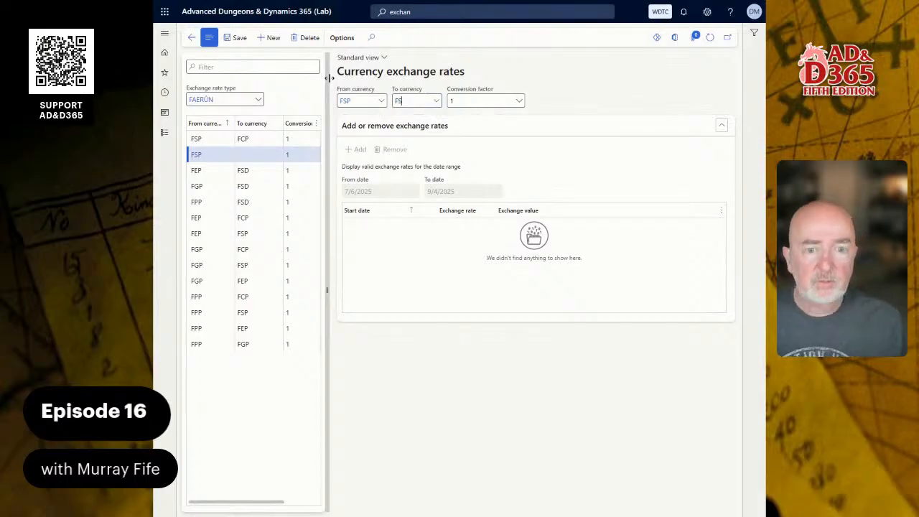
{"action": "type", "text": "D"}
- Add an exchange rate of 1.26 with start date 1/1/2025 to the FSP to FSD pair
{"action": "left_click", "coordinate": [398, 233]}
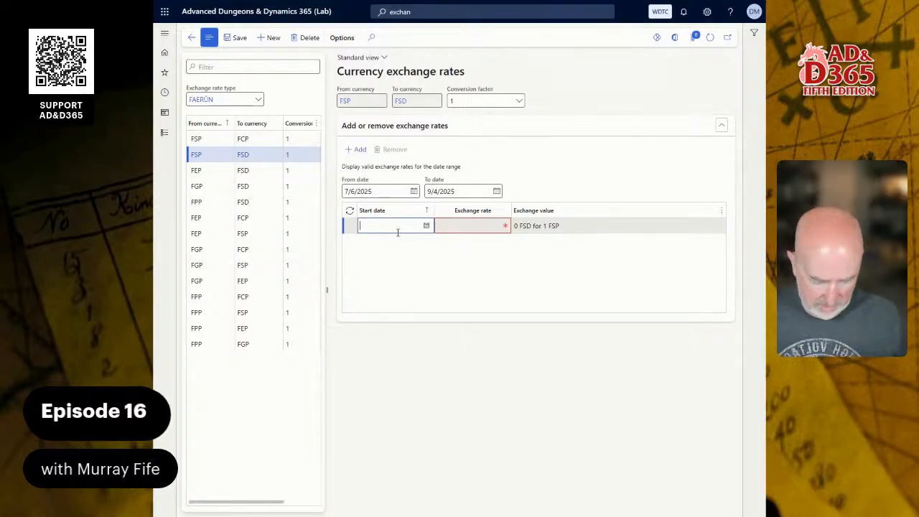
{"action": "type", "text": "1/1/2025"}
{"action": "key", "text": "Tab"}
{"action": "type", "text": "1.26"}
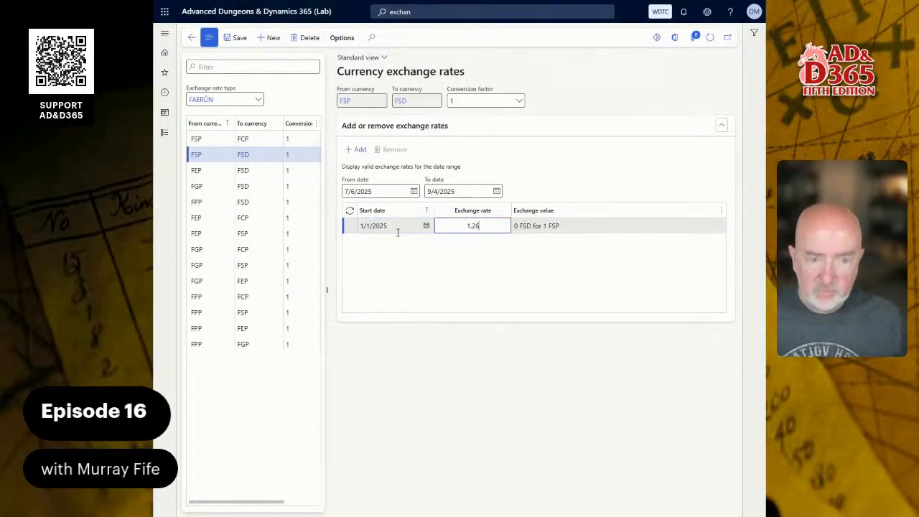
{"action": "key", "text": "Tab"}
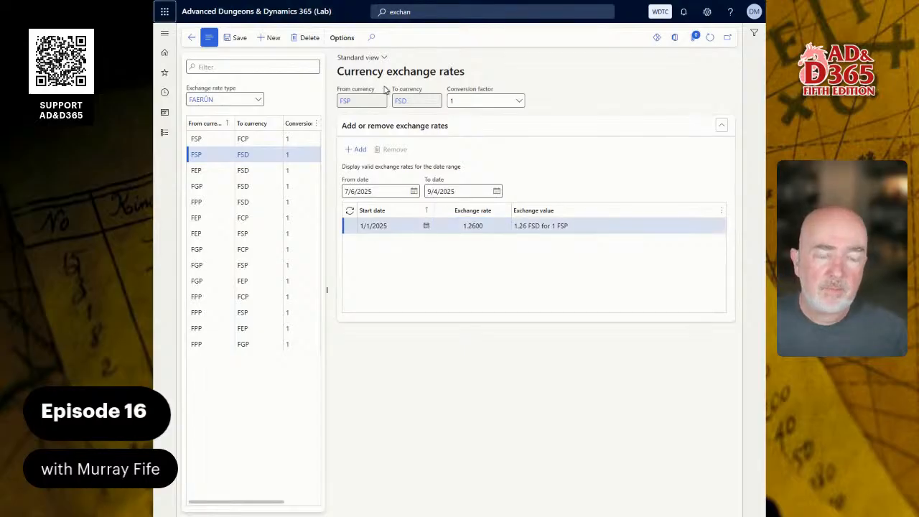
- Create a currency pair from FCP to FSD under the FAERÛN rate type
{"action": "left_click", "coordinate": [269, 38]}
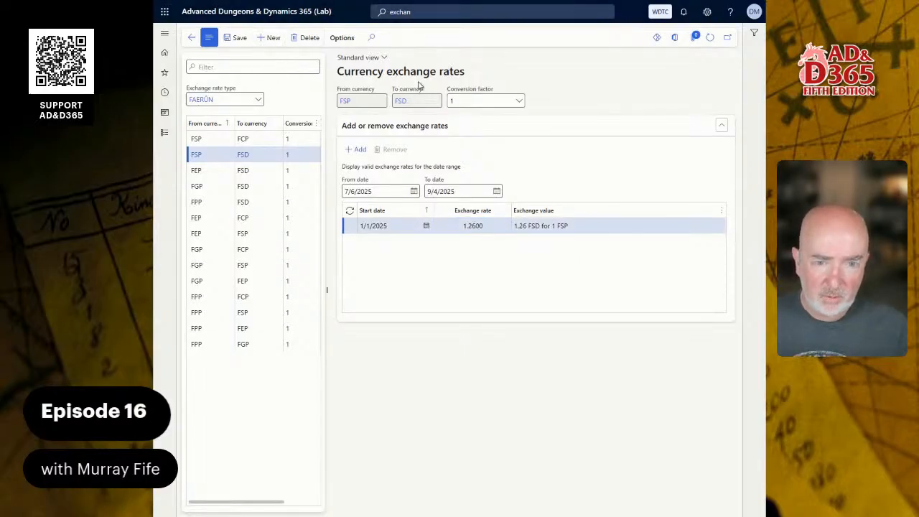
{"action": "type", "text": "FCP"}
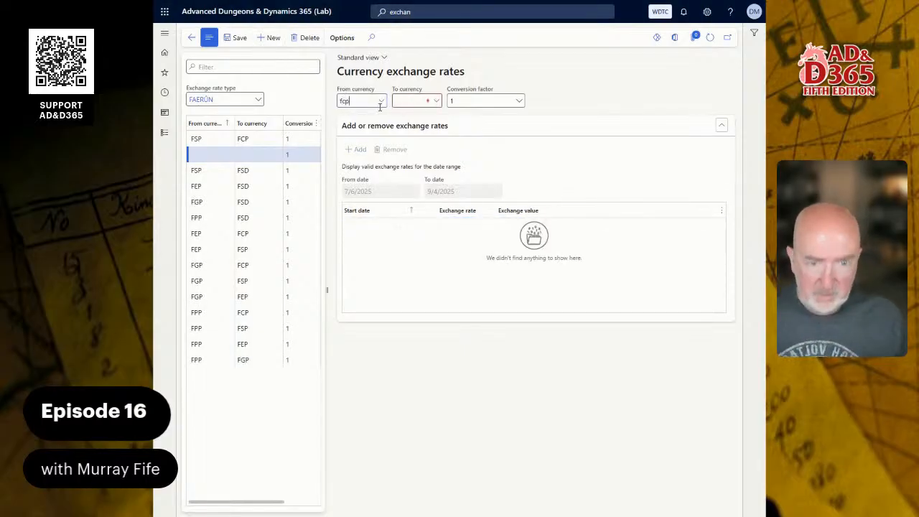
{"action": "key", "text": "Tab"}
{"action": "type", "text": "fs"}
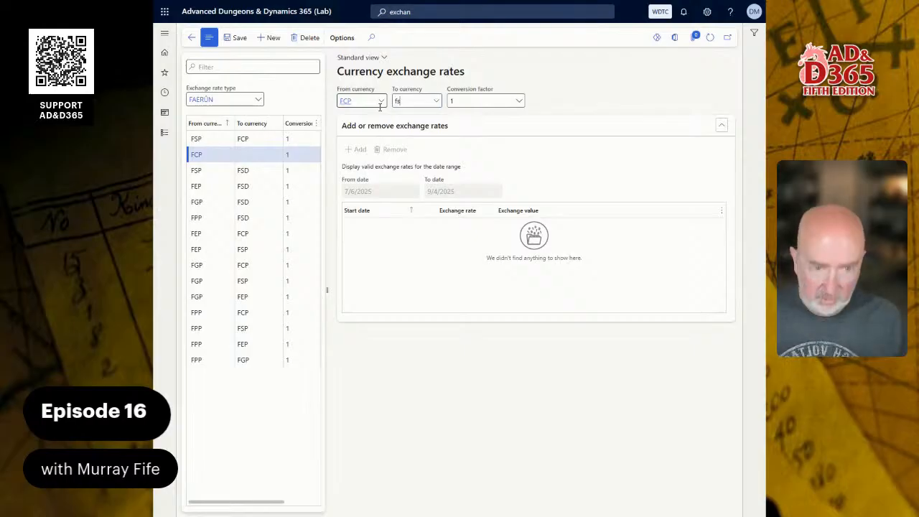
{"action": "type", "text": "d"}
{"action": "key", "text": "Tab"}
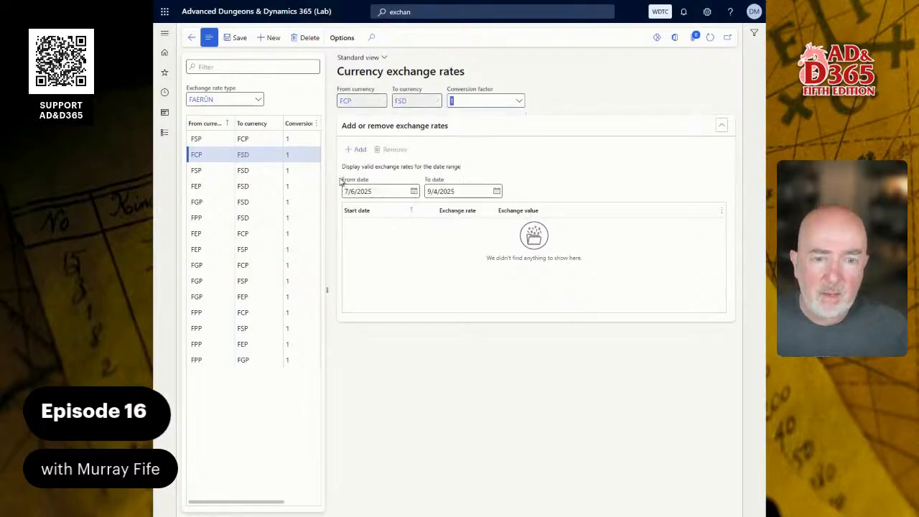
- Add an exchange rate of 0.126 with start date 1/1/2025 to the FCP to FSD pair
{"action": "left_click", "coordinate": [357, 149]}
{"action": "type", "text": "1/"}
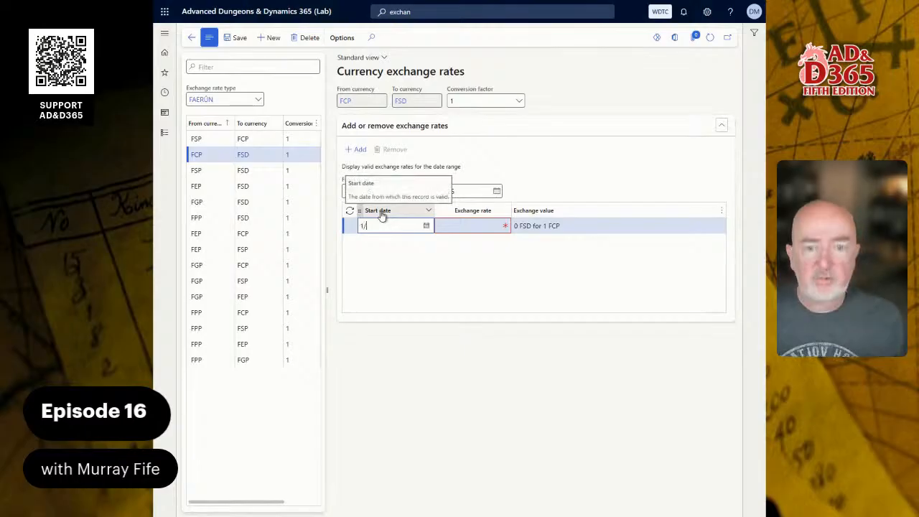
{"action": "type", "text": "1"}
{"action": "key", "text": "Tab"}
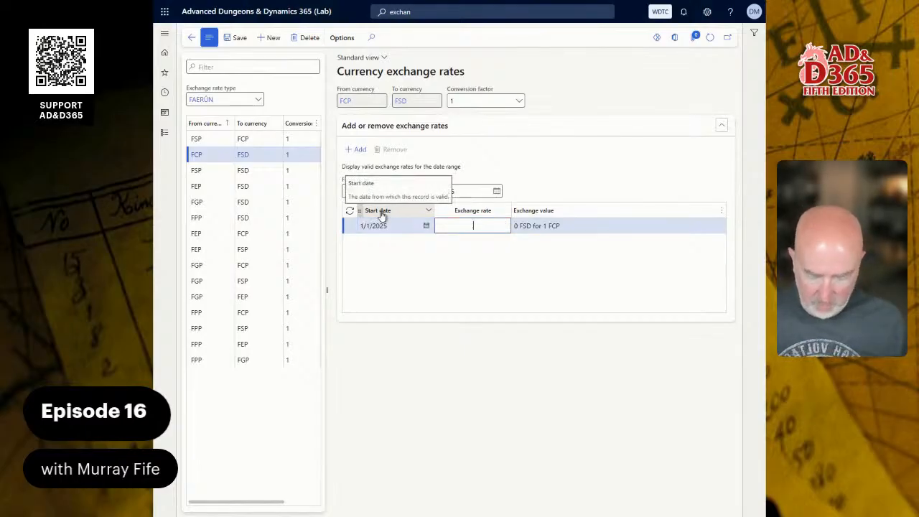
{"action": "type", "text": ".12"}
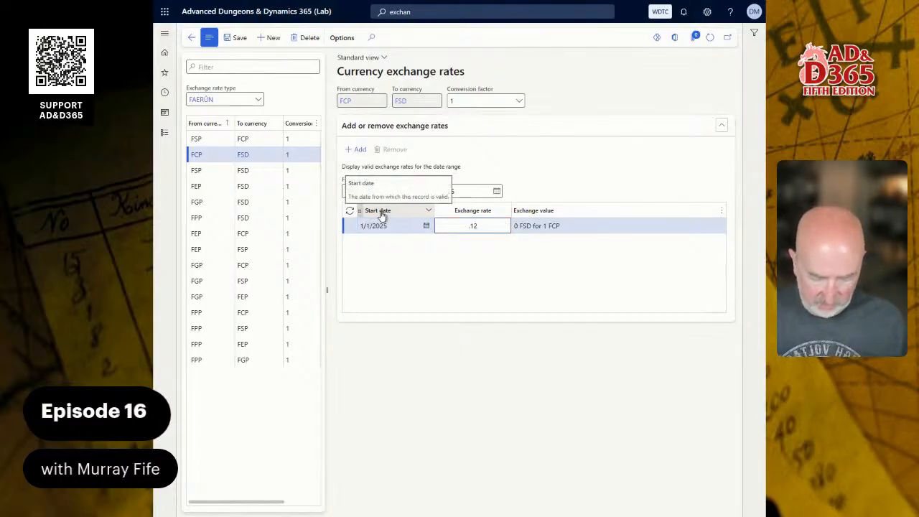
{"action": "key", "text": "Tab"}
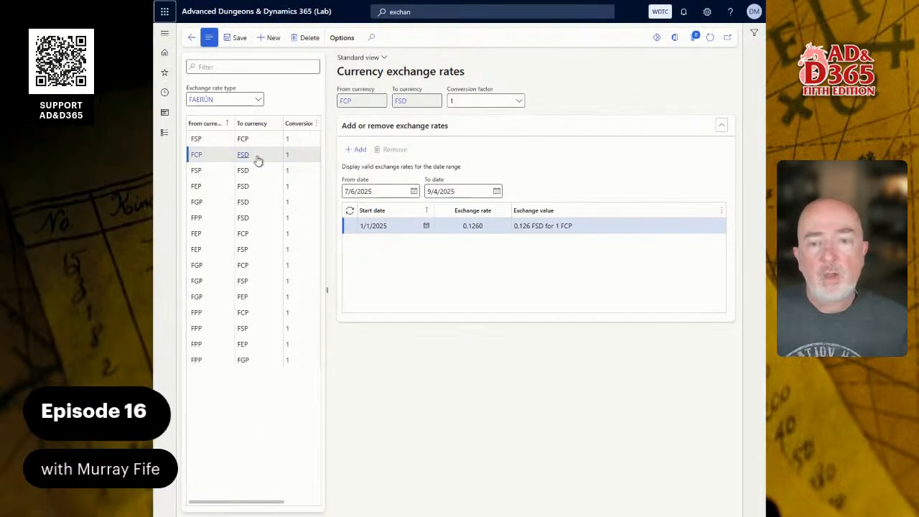
- Switch to the Word lab guide and read the section on setting the ledger exchange rate type to Faerûn
{"action": "mouse_move", "coordinate": [258, 161]}
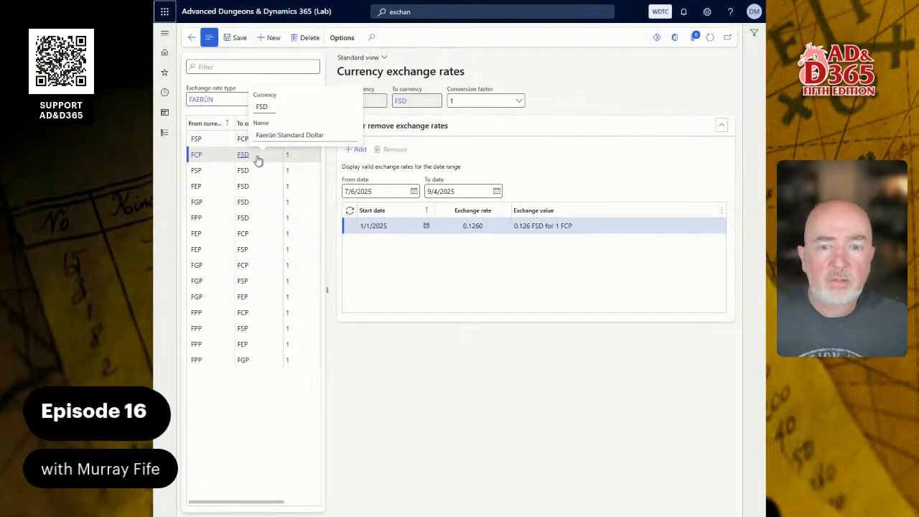
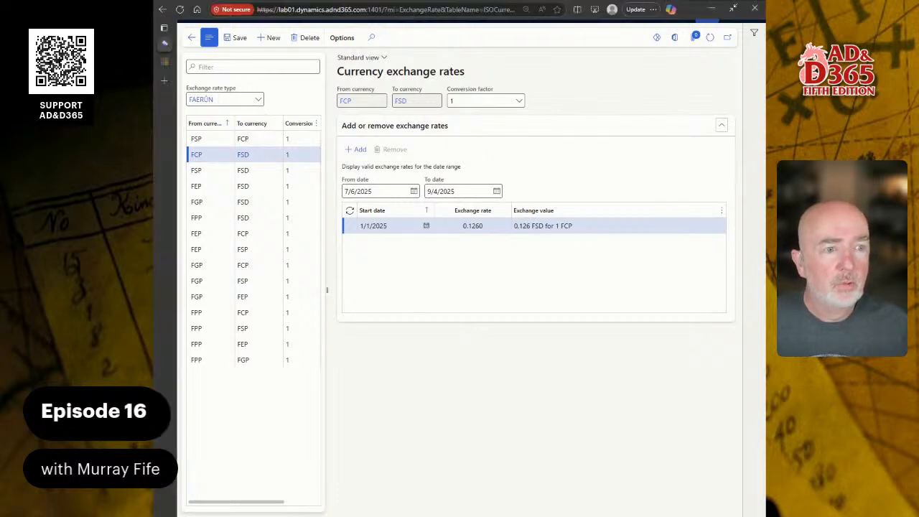
{"action": "left_click", "coordinate": [711, 7]}
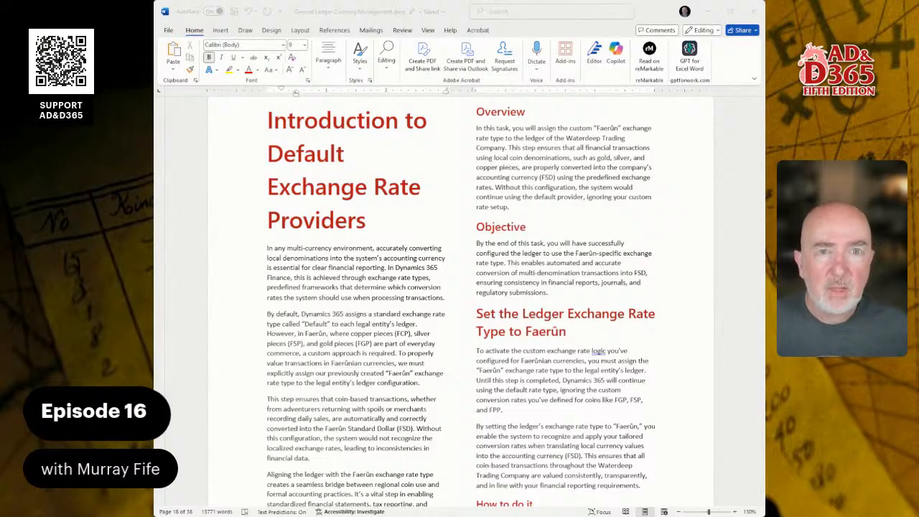
{"action": "scroll", "coordinate": [459, 302], "scroll_direction": "down", "scroll_amount": 3}
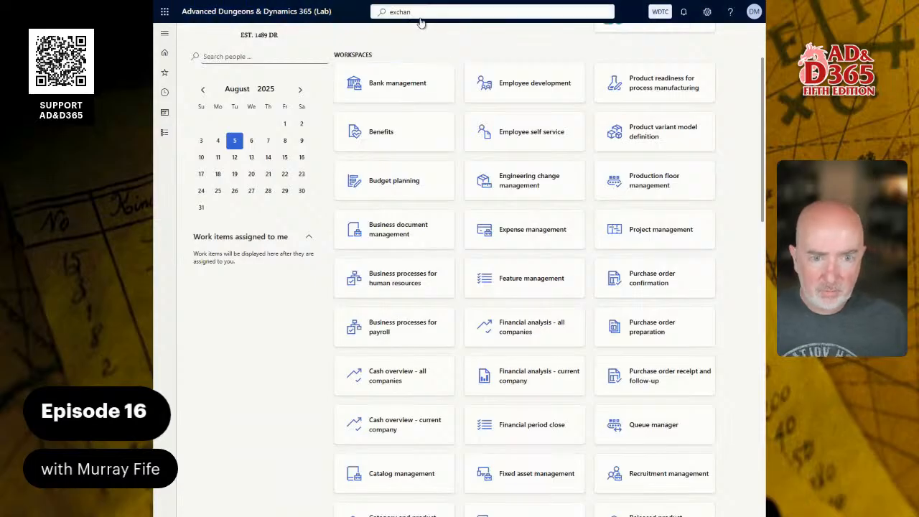
- Open the Ledger page from the General ledger module's ledger setup
{"action": "left_click", "coordinate": [423, 13]}
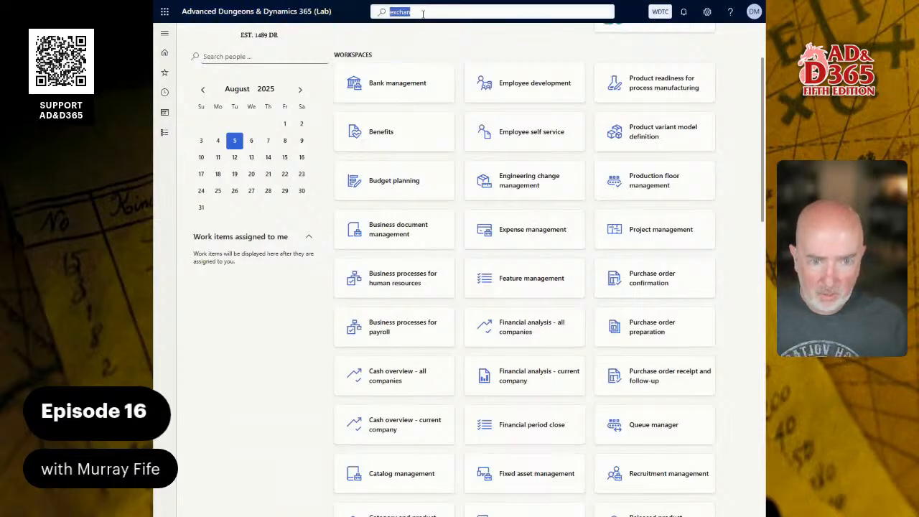
{"action": "type", "text": "LEDGER"}
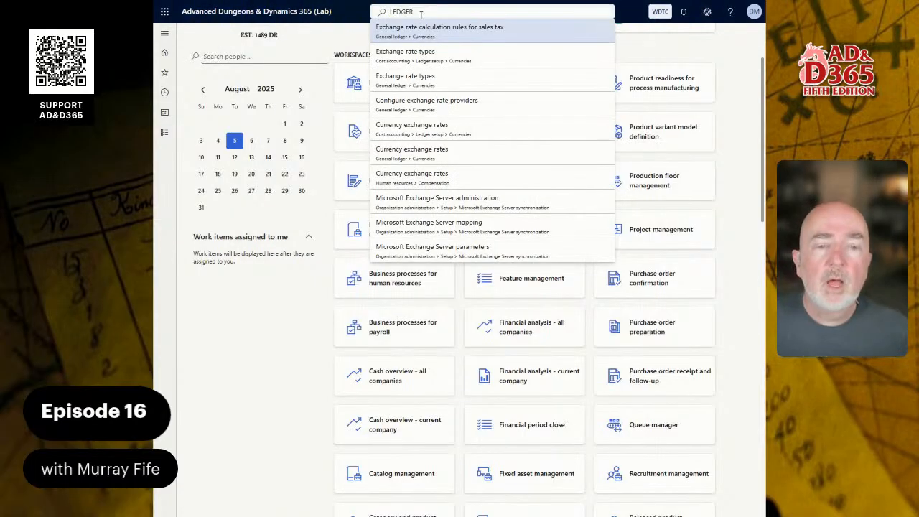
{"action": "left_click", "coordinate": [164, 135]}
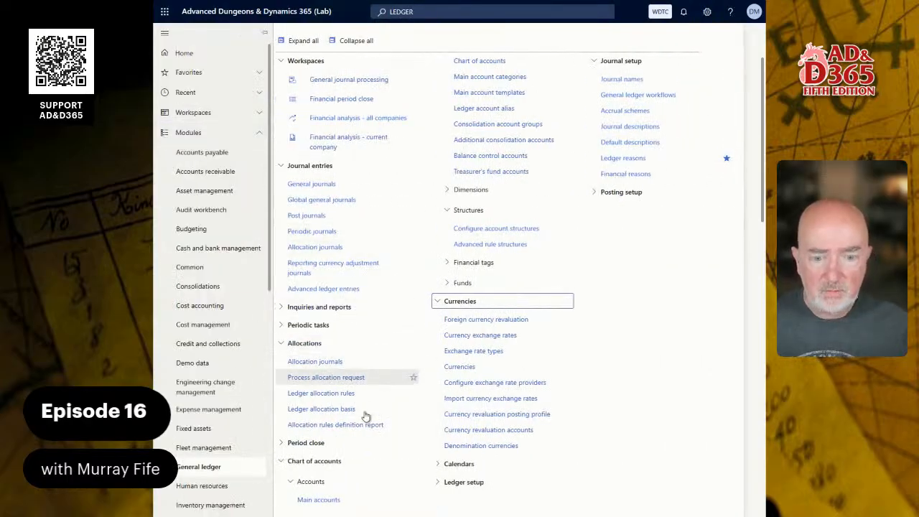
{"action": "left_click", "coordinate": [473, 482]}
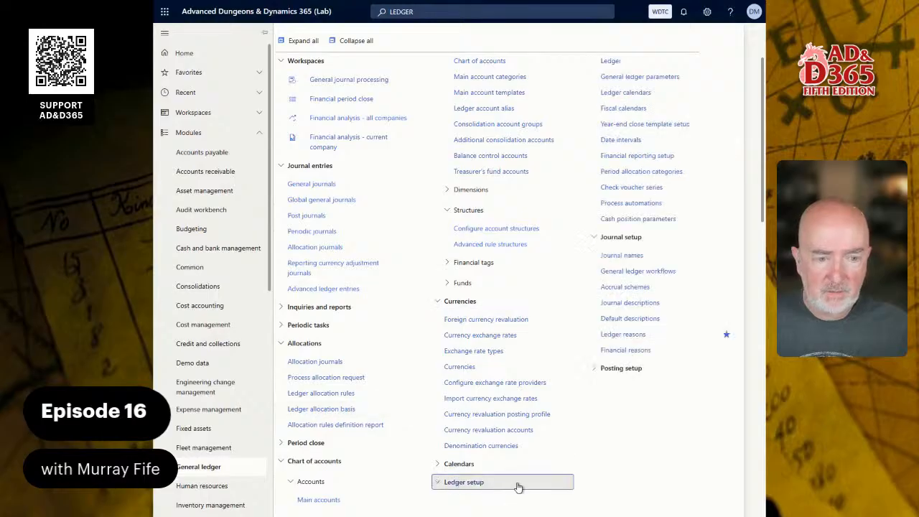
{"action": "left_click", "coordinate": [610, 61]}
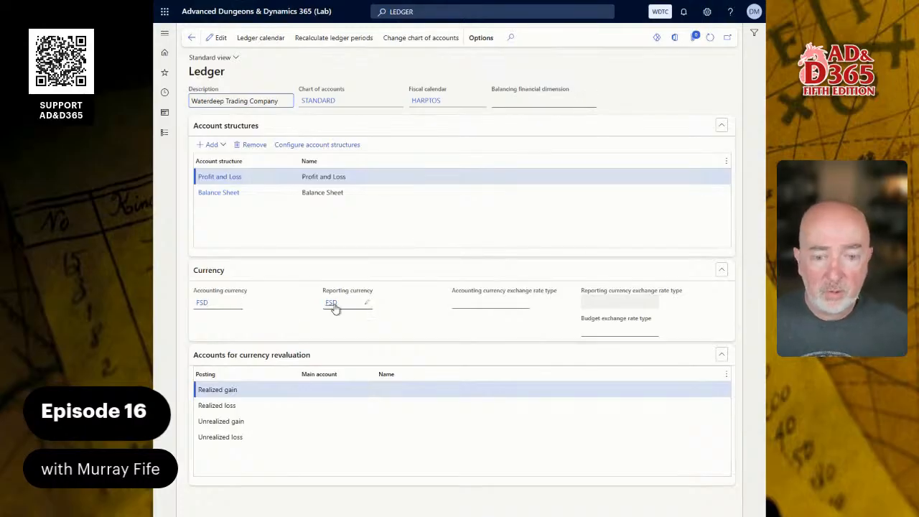
- Set both the accounting currency exchange rate type and the budget exchange rate type of the Waterdeep Trading Company ledger to FAERÛN
{"action": "mouse_move", "coordinate": [334, 307]}
{"action": "key", "text": "F2"}
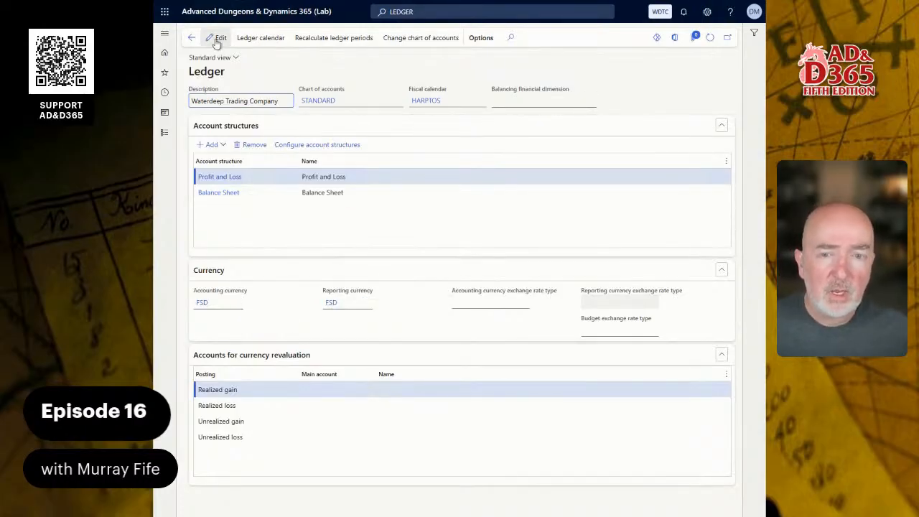
{"action": "left_click", "coordinate": [525, 303]}
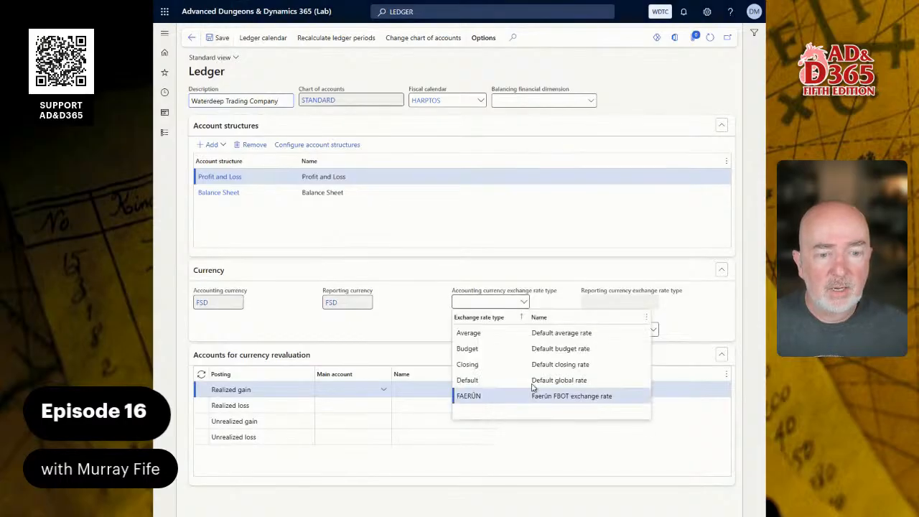
{"action": "left_click", "coordinate": [495, 415]}
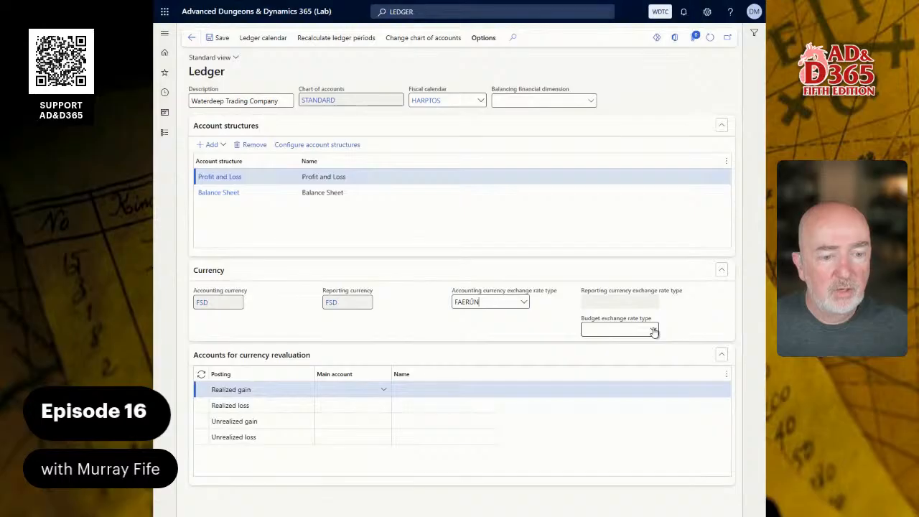
{"action": "left_click", "coordinate": [653, 331]}
{"action": "left_click", "coordinate": [624, 443]}
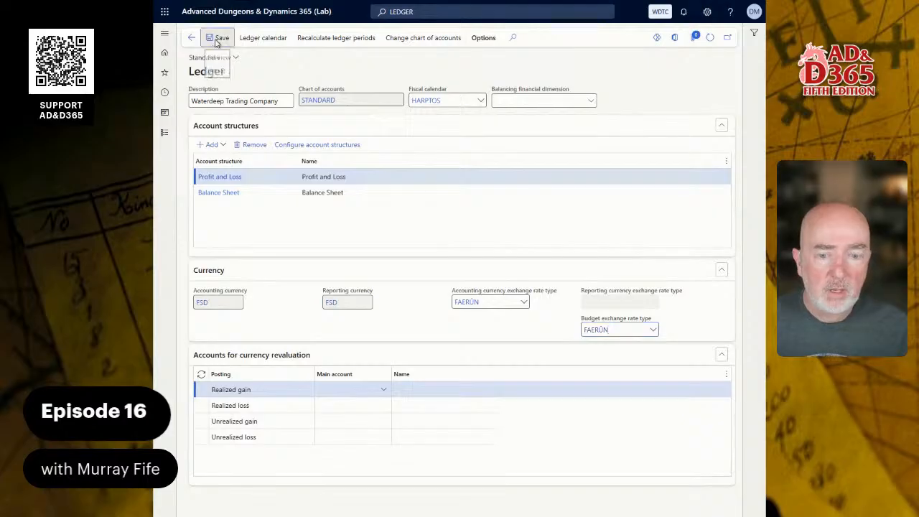
- Assign main account 8200, Realized Currency Gains, to the Realized gain posting for currency revaluation
{"action": "left_click", "coordinate": [349, 391]}
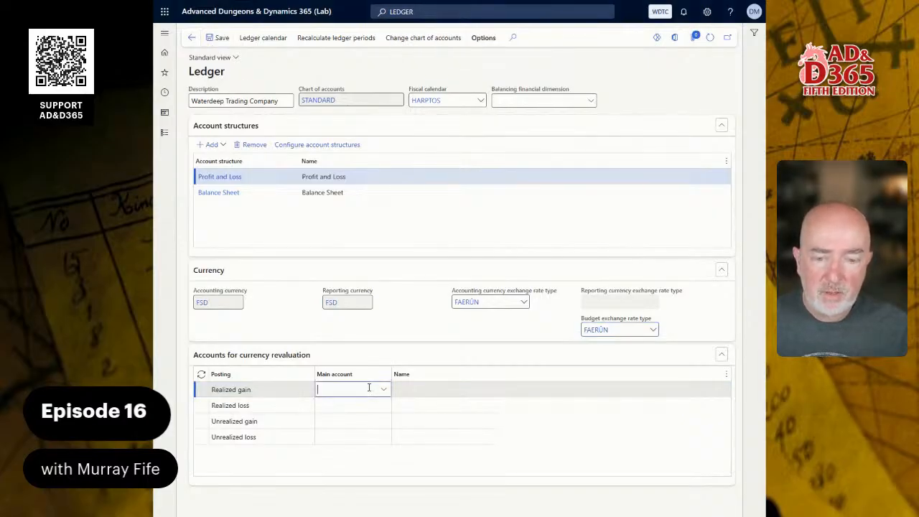
{"action": "type", "text": "GAIN"}
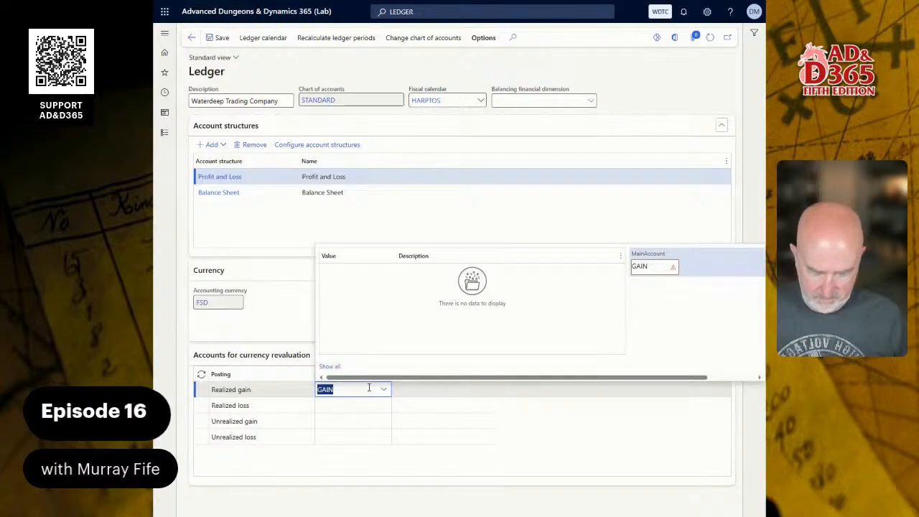
{"action": "type", "text": "REAL"}
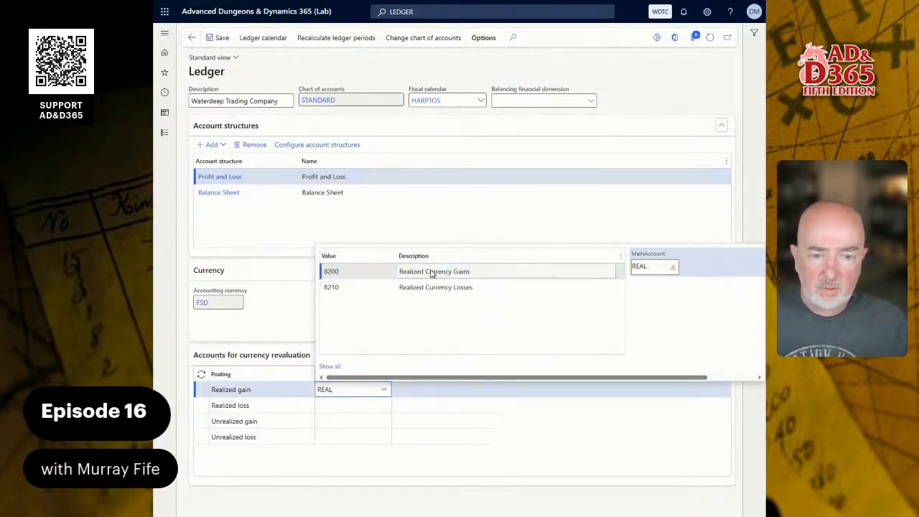
{"action": "left_click", "coordinate": [431, 273]}
- Assign main account 8210, Realized Currency Losses, to the Realized loss posting for currency revaluation
{"action": "left_click", "coordinate": [373, 403]}
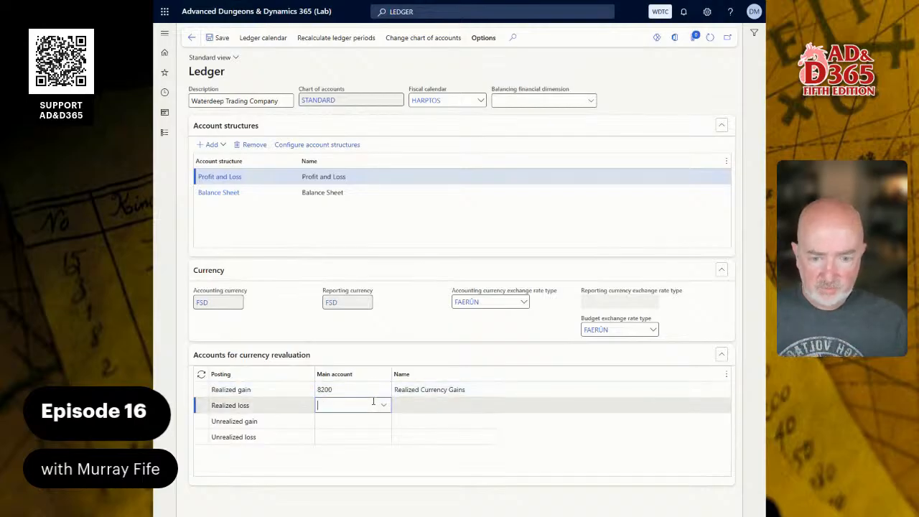
{"action": "type", "text": "REAL"}
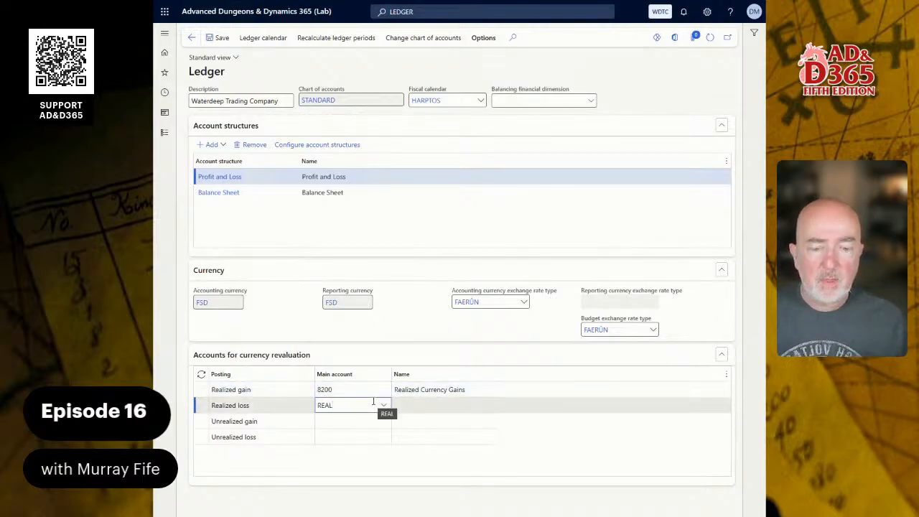
{"action": "key", "text": "Down"}
{"action": "key", "text": "Return"}
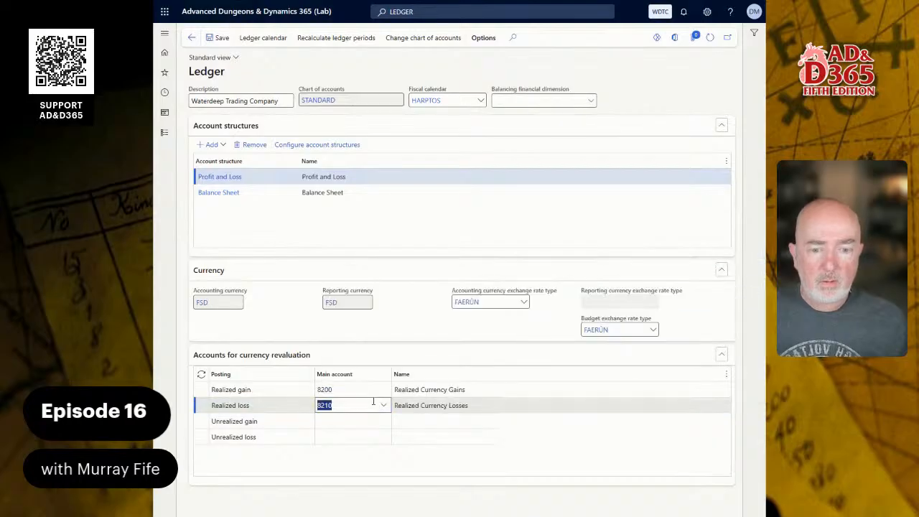
- Assign main account 8150, Unrealized Currency Gains, to the Unrealized gain posting for currency revaluation
{"action": "left_click", "coordinate": [363, 416]}
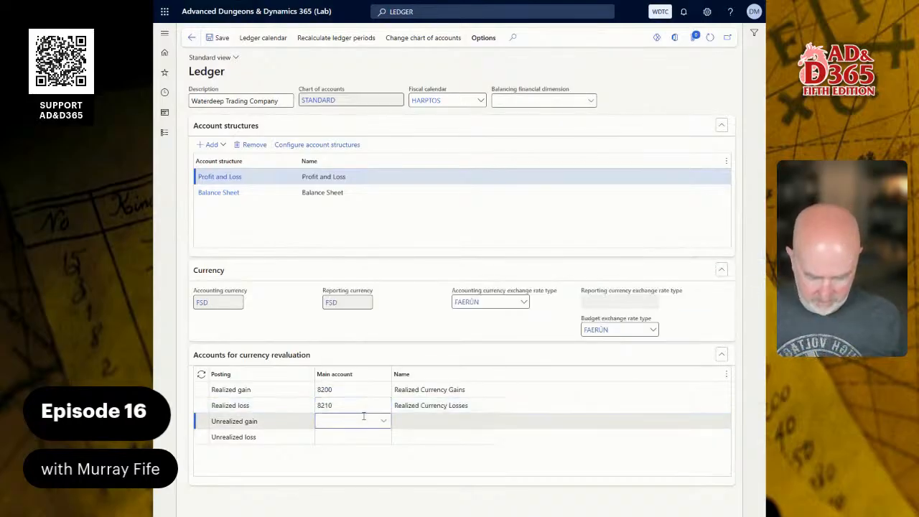
{"action": "type", "text": "UNR"}
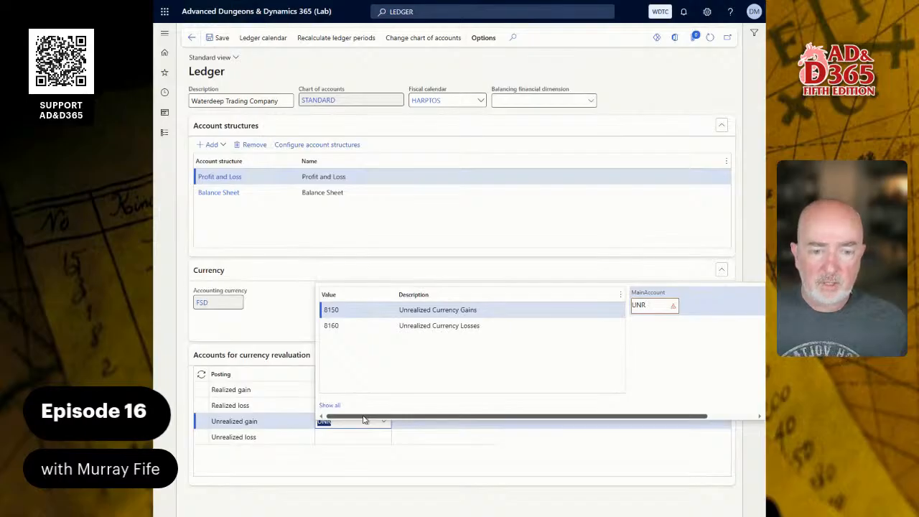
{"action": "key", "text": "Return"}
- Assign main account 8160, Unrealized Currency Losses, to the Unrealized loss posting for currency revaluation
{"action": "left_click", "coordinate": [333, 437]}
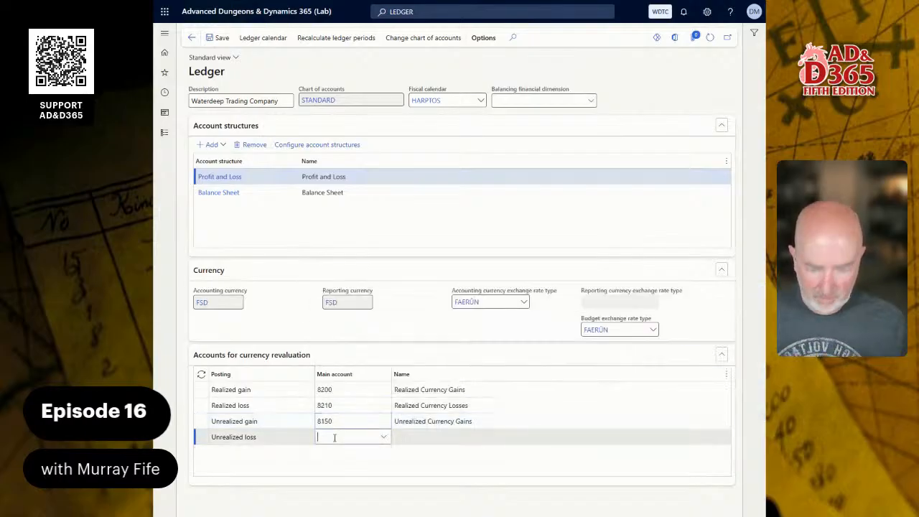
{"action": "type", "text": "UN"}
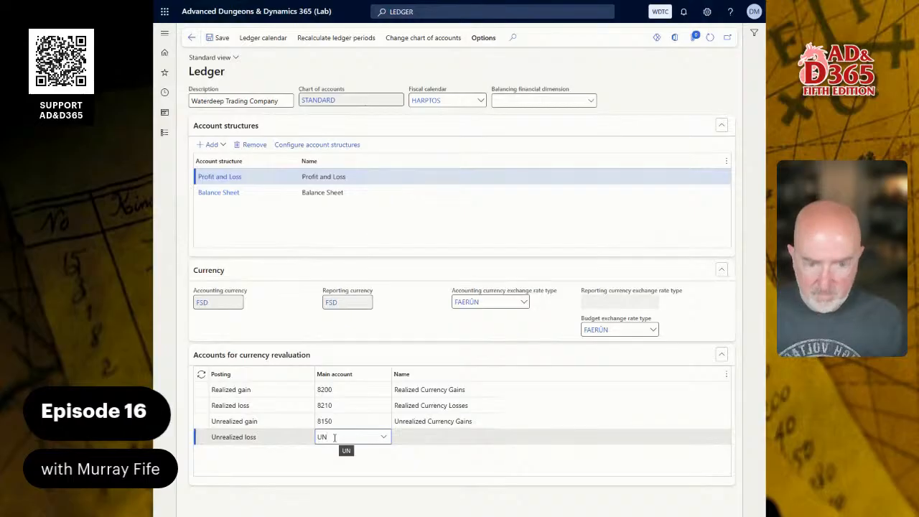
{"action": "key", "text": "Down"}
{"action": "key", "text": "Return"}
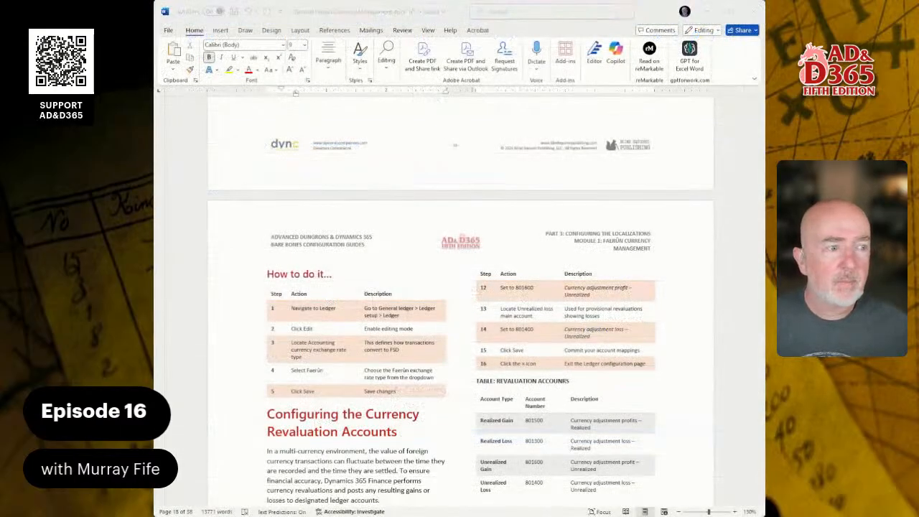
- Switch to the Word configuration guide and review the default ledger exchange rate and currency revaluation account sections, up to the next topic
{"action": "scroll", "coordinate": [459, 301], "scroll_direction": "up", "scroll_amount": 15}
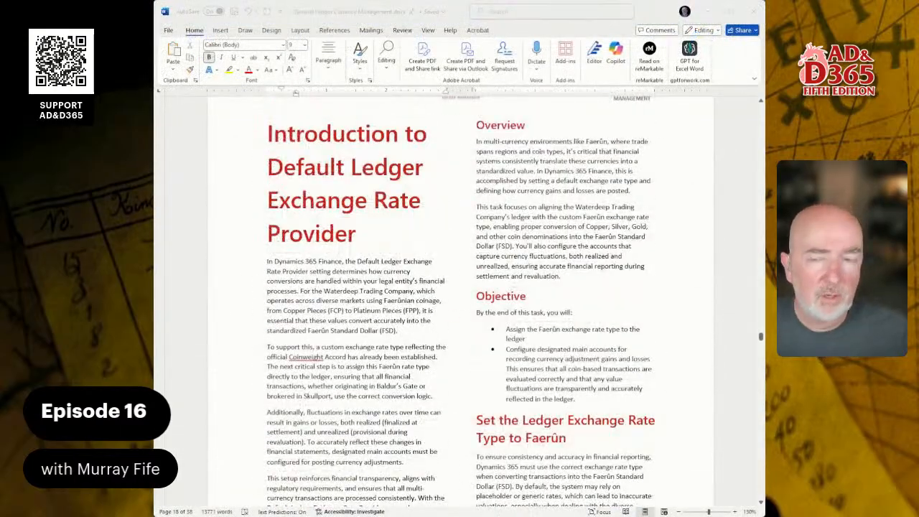
{"action": "scroll", "coordinate": [459, 301], "scroll_direction": "down", "scroll_amount": 4}
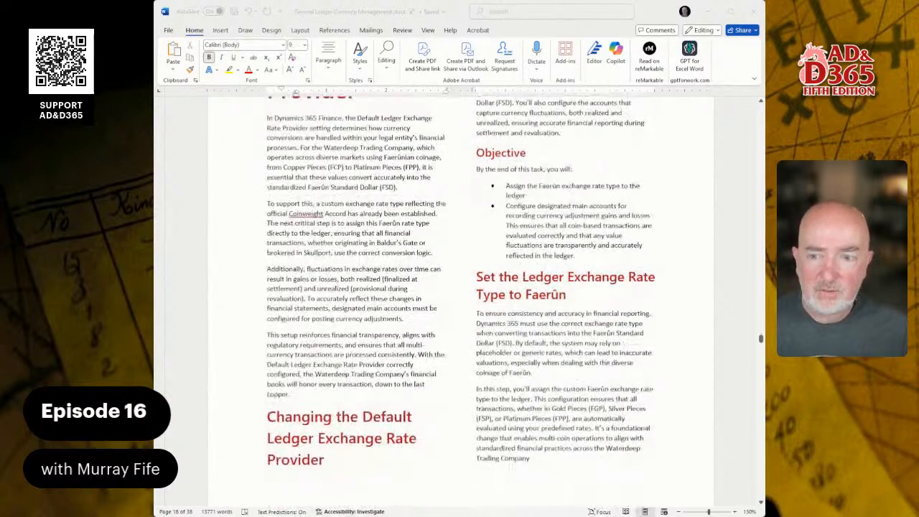
{"action": "scroll", "coordinate": [459, 301], "scroll_direction": "down", "scroll_amount": 10}
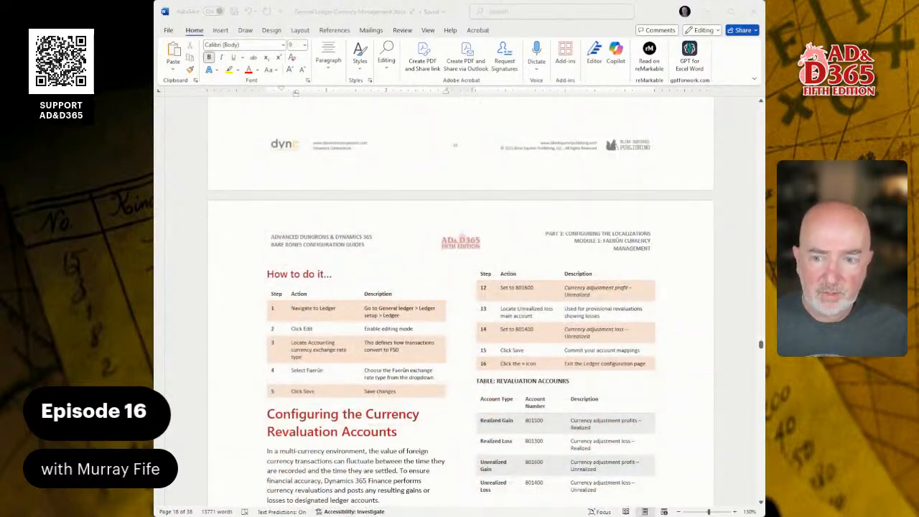
{"action": "scroll", "coordinate": [459, 302], "scroll_direction": "down", "scroll_amount": 15}
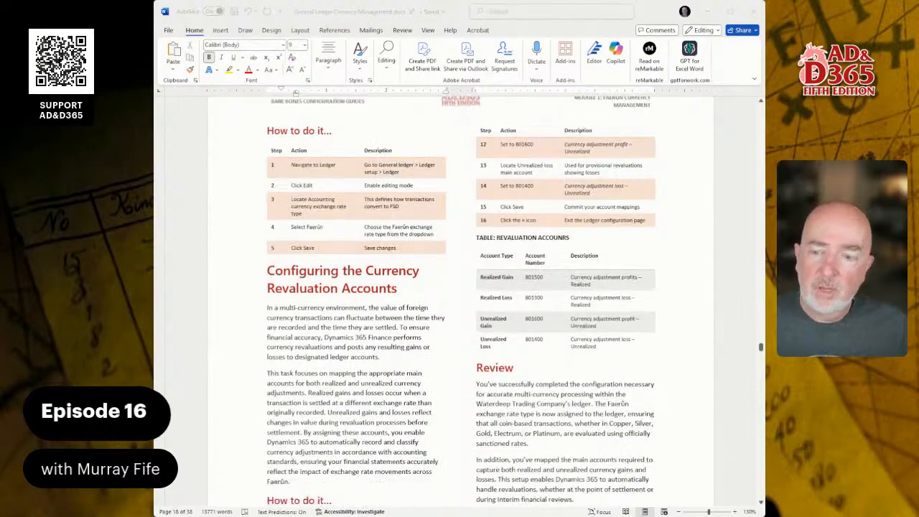
{"action": "scroll", "coordinate": [460, 301], "scroll_direction": "down", "scroll_amount": 8}
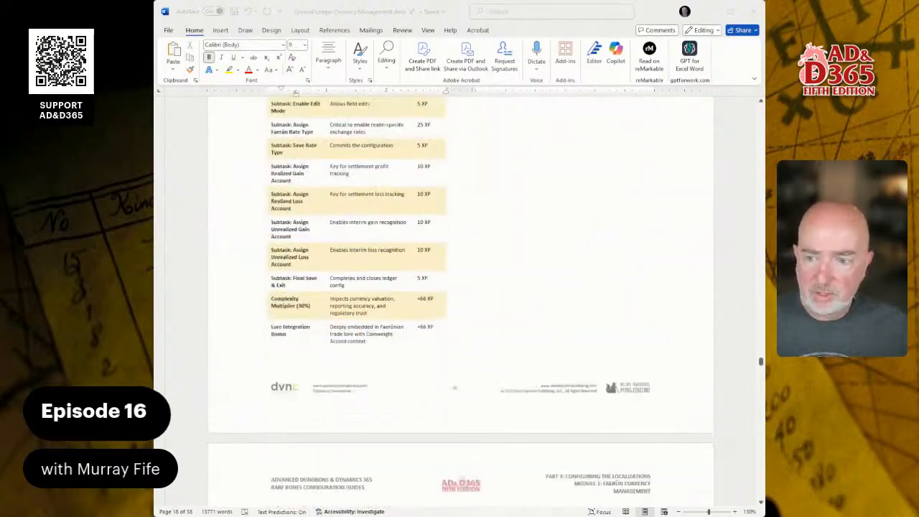
{"action": "scroll", "coordinate": [460, 301], "scroll_direction": "down", "scroll_amount": 1}
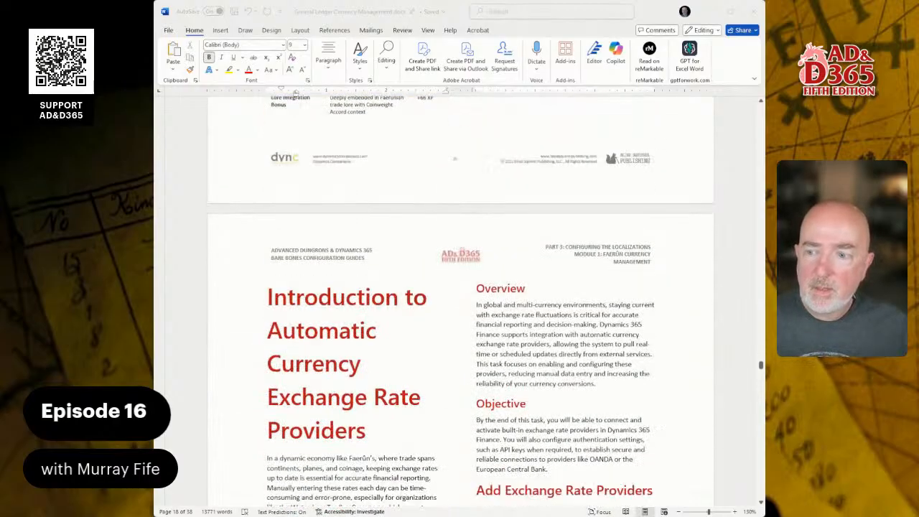
{"action": "scroll", "coordinate": [459, 302], "scroll_direction": "up", "scroll_amount": 10}
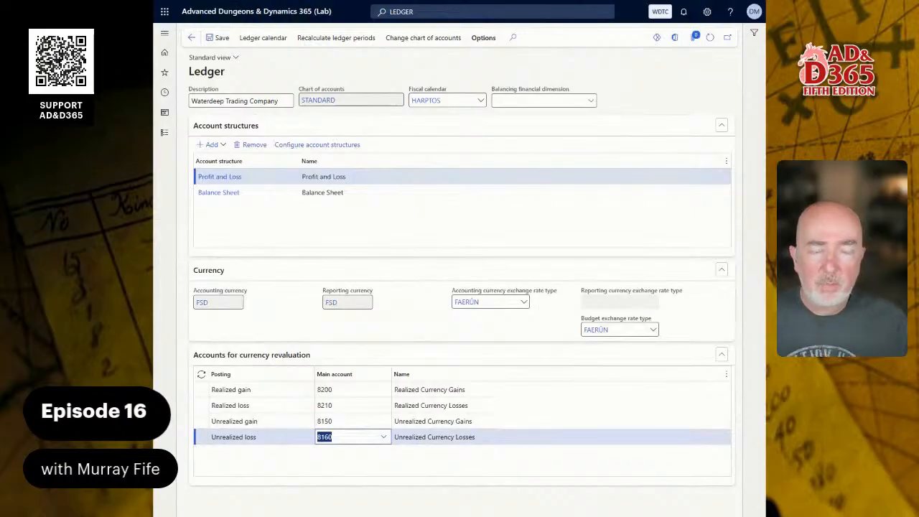
- Return to the Ledger page in Dynamics 365 and save the exchange rate type and revaluation account settings
{"action": "left_click", "coordinate": [320, 66]}
{"action": "left_click", "coordinate": [308, 15]}
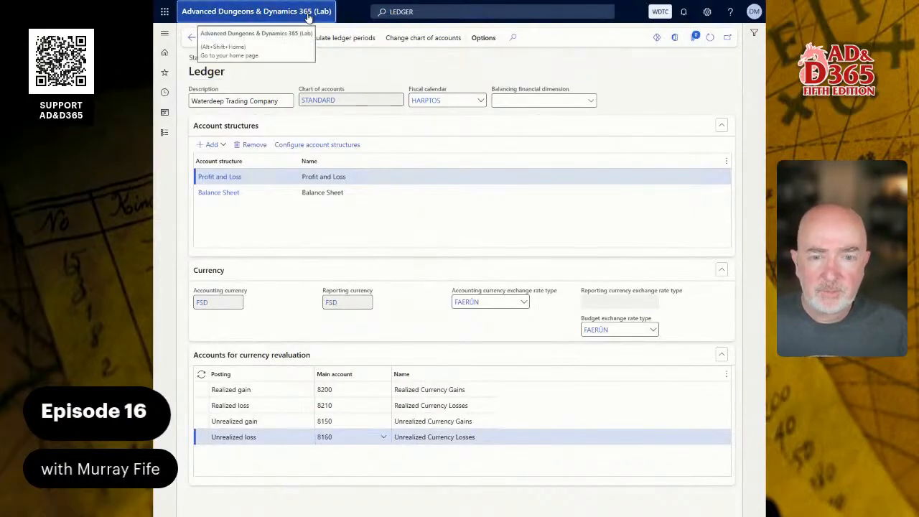
{"action": "left_click", "coordinate": [387, 67]}
{"action": "left_click", "coordinate": [224, 40]}
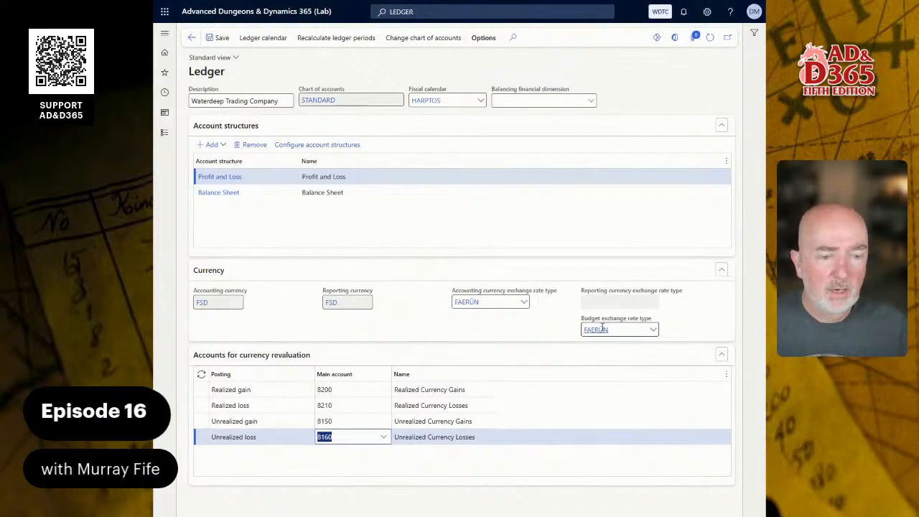
- Open General journals in the General ledger module and create a new journal with the name GENERAL
{"action": "left_click", "coordinate": [164, 135]}
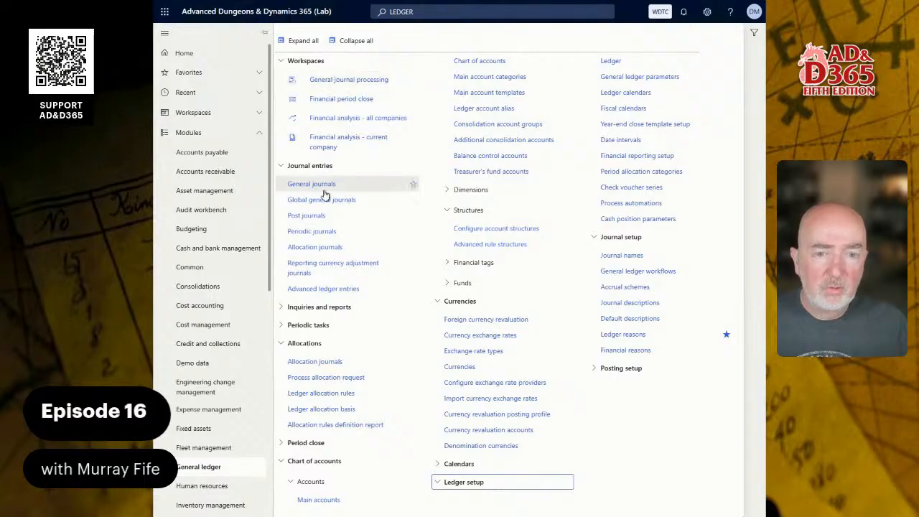
{"action": "left_click", "coordinate": [325, 192]}
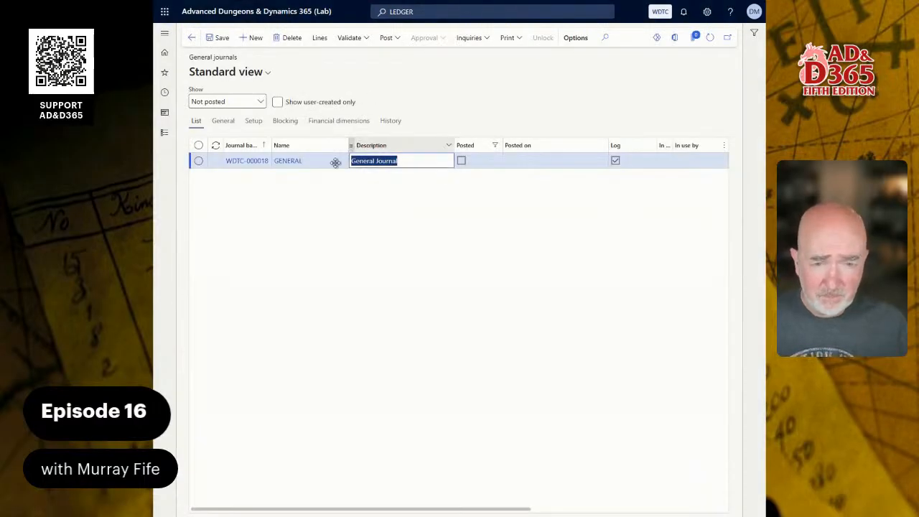
{"action": "left_click", "coordinate": [256, 38]}
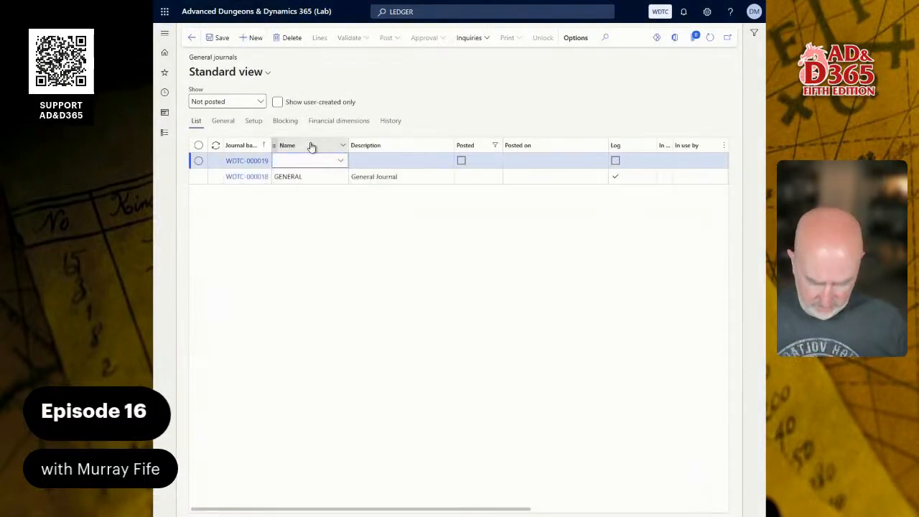
{"action": "type", "text": "GENE"}
{"action": "key", "text": "Return"}
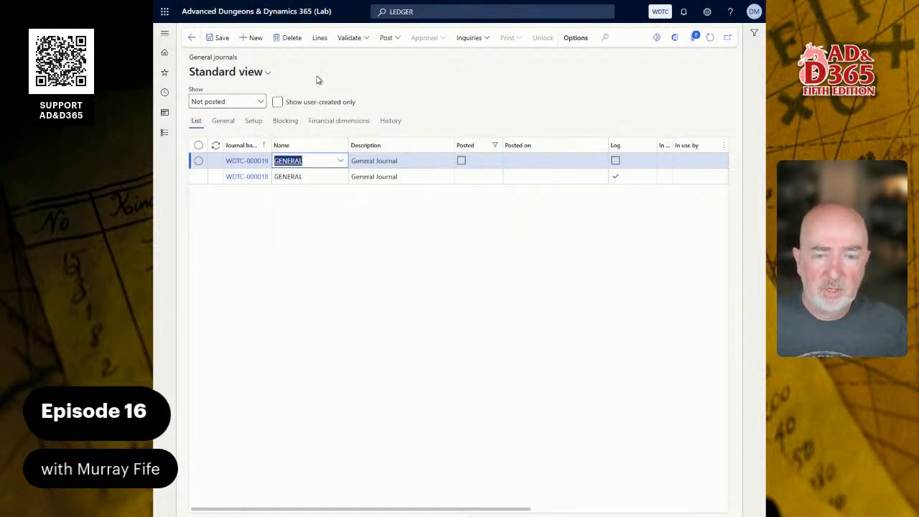
- Change the new journal's default currency to FGP, Faerûn Gold Pieces, in its setup details
{"action": "left_click", "coordinate": [221, 122]}
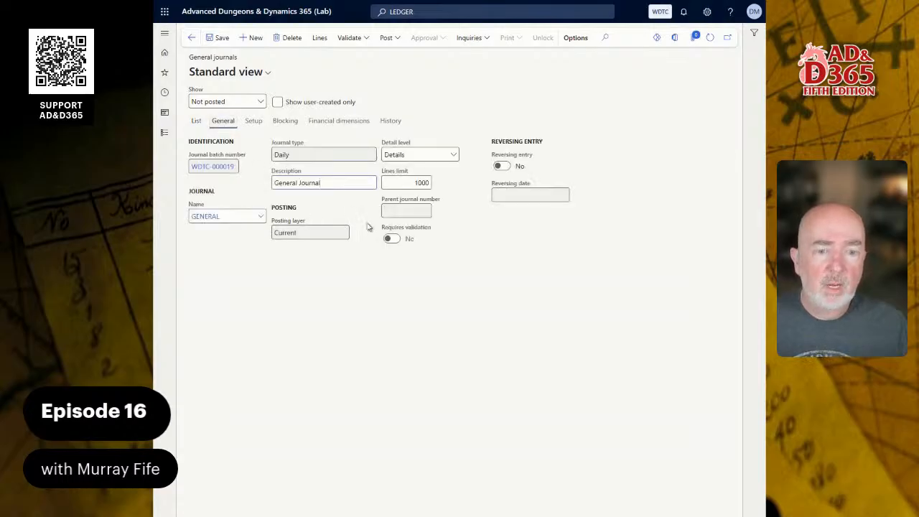
{"action": "left_click", "coordinate": [252, 122]}
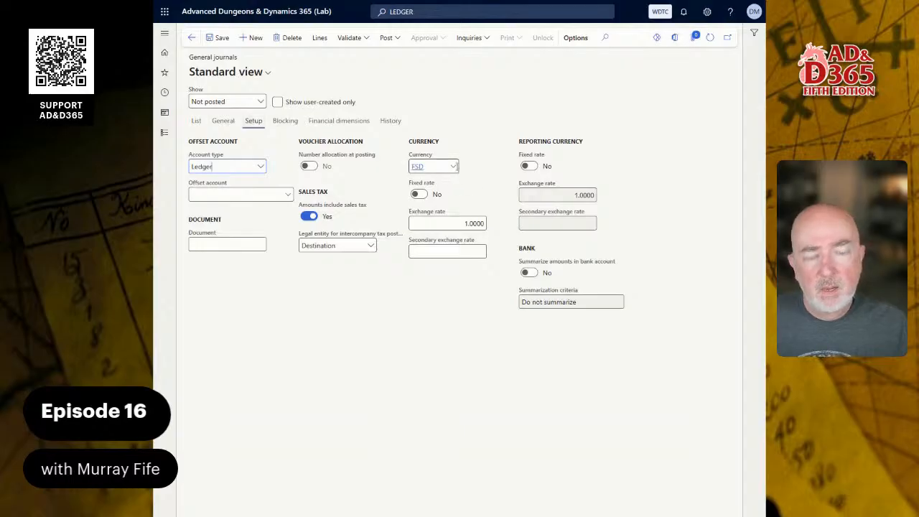
{"action": "left_click", "coordinate": [453, 166]}
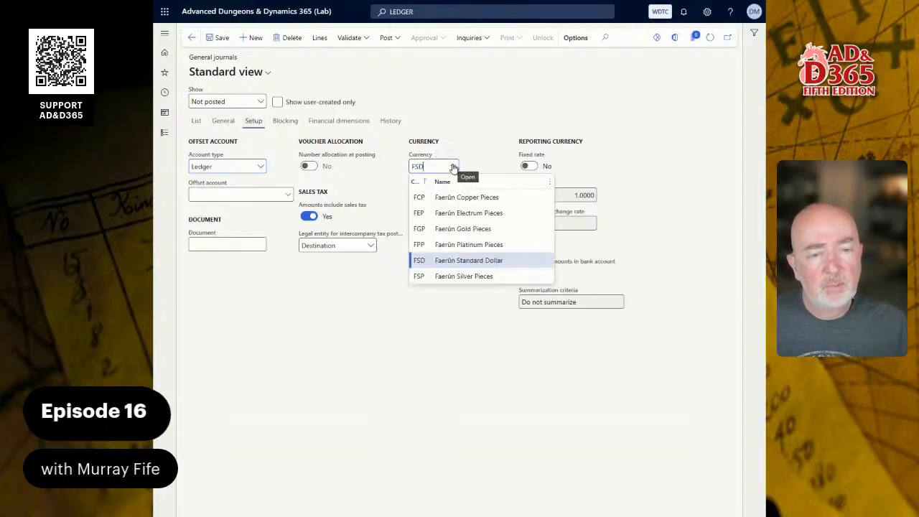
{"action": "left_click", "coordinate": [462, 228]}
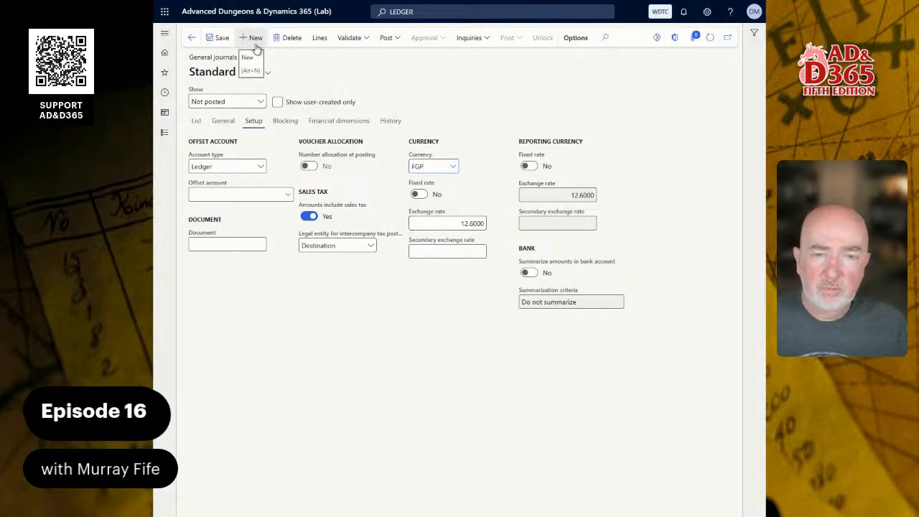
- Open the journal's lines and set the first line's account to 4900-WTC-204-102, Miscellaneous Charges for Operations and Logistics
{"action": "left_click", "coordinate": [321, 42]}
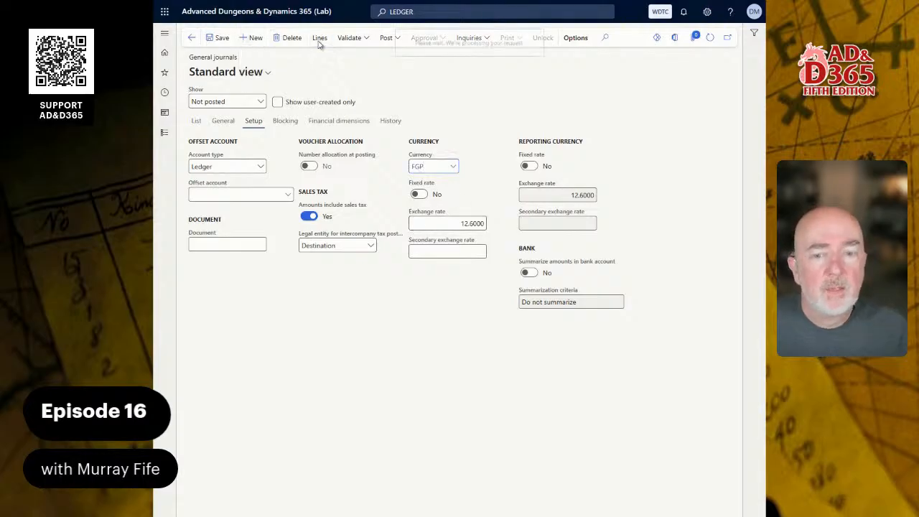
{"action": "left_click", "coordinate": [491, 181]}
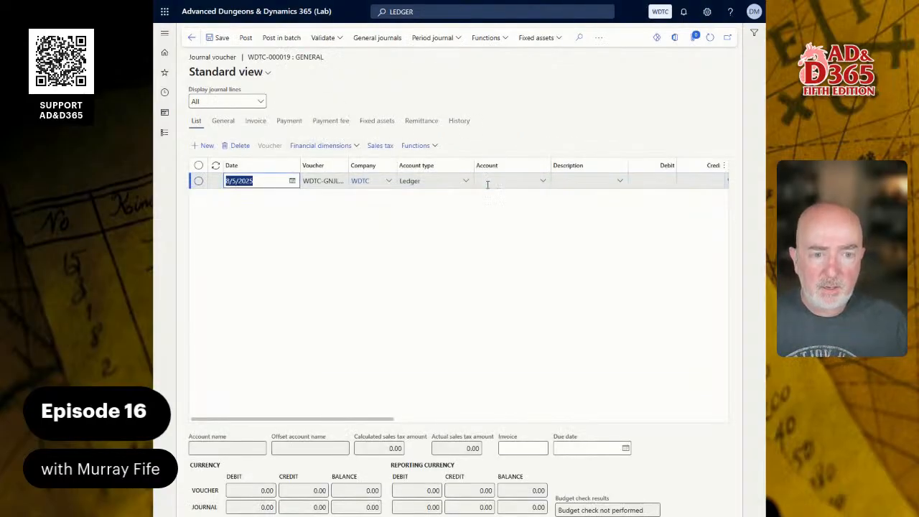
{"action": "type", "text": "MIS-"}
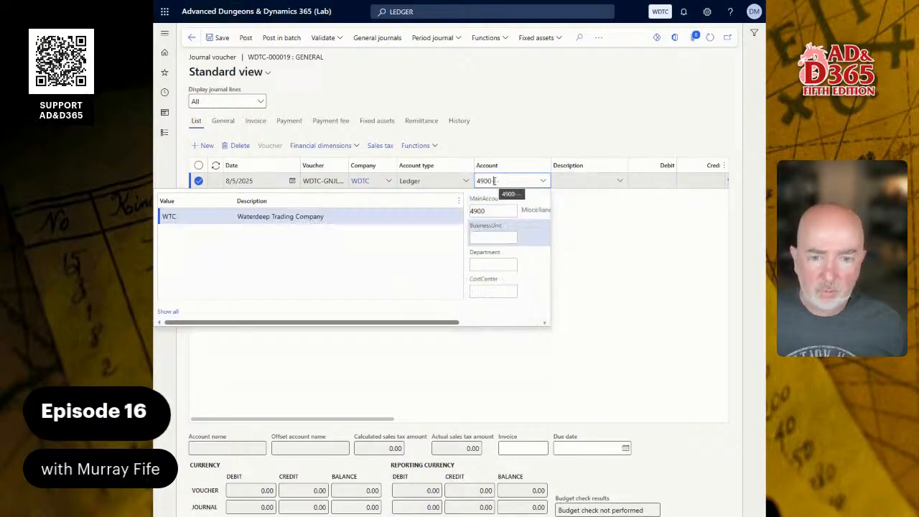
{"action": "type", "text": "WTC-204-"}
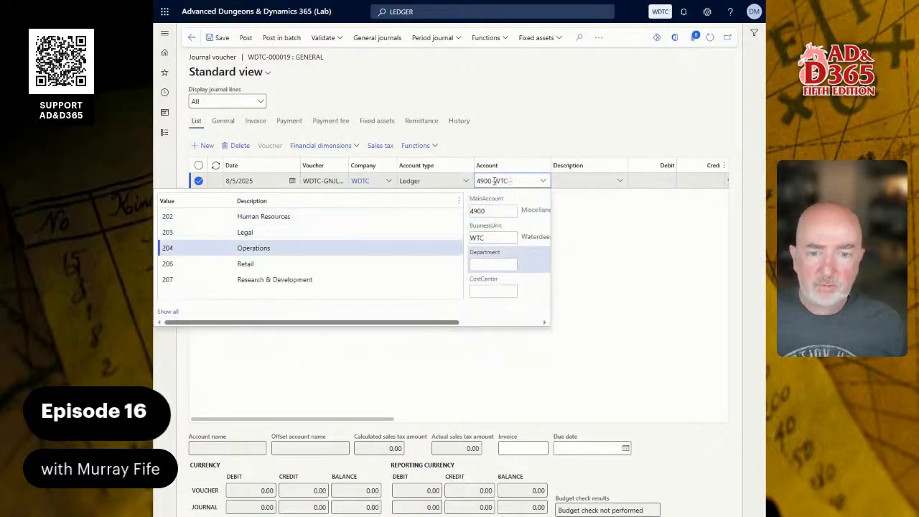
{"action": "key", "text": "Down"}
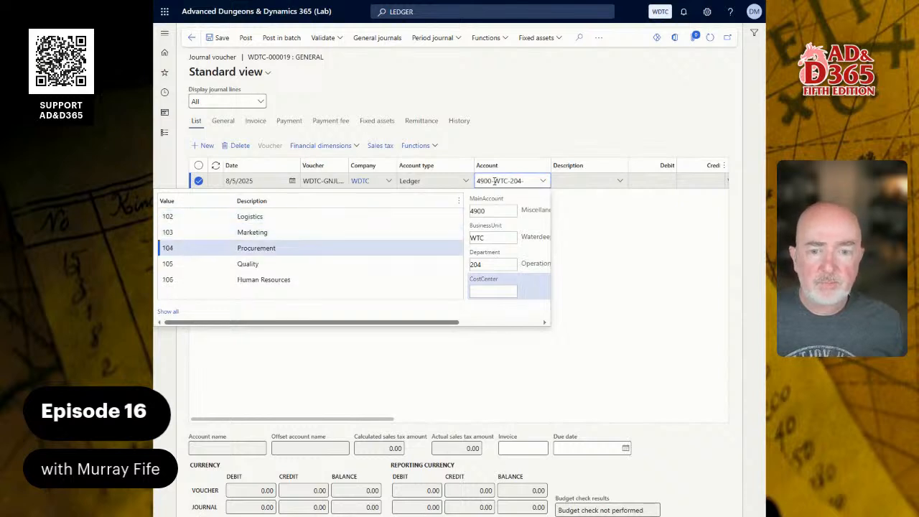
{"action": "key", "text": "Up"}
{"action": "key", "text": "Up"}
{"action": "key", "text": "Return"}
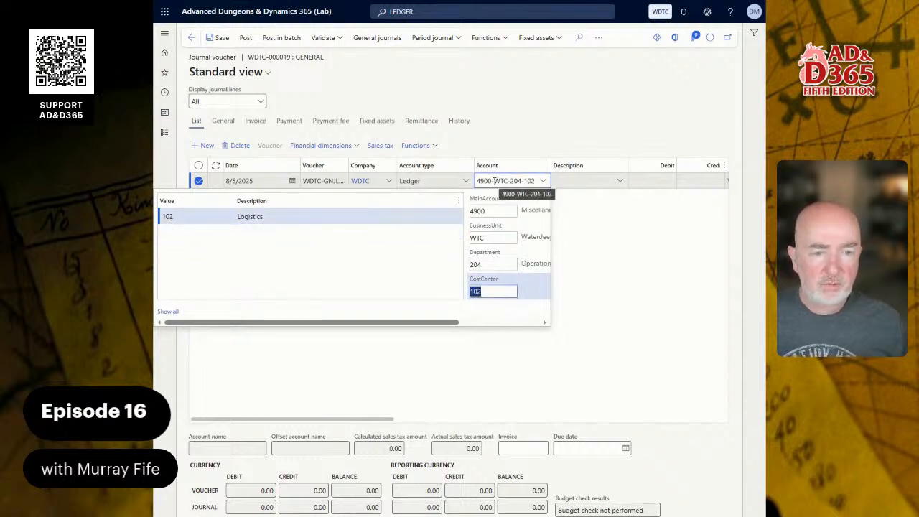
- Enter "fREIGHT cHARGES" as the journal line's description and 10.00 as its debit amount
{"action": "left_click", "coordinate": [577, 180]}
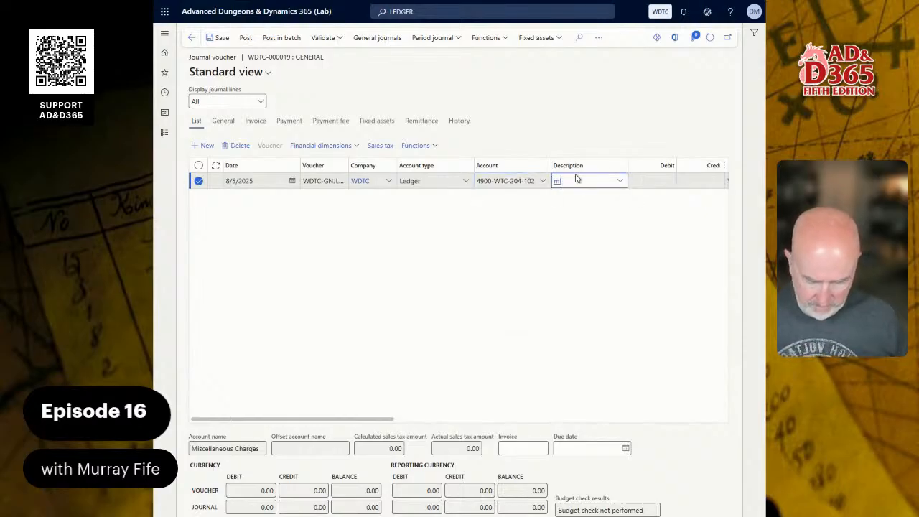
{"action": "type", "text": "mI"}
{"action": "key", "text": "BackSpace"}
{"action": "key", "text": "BackSpace"}
{"action": "type", "text": "fREIGHT cHA"}
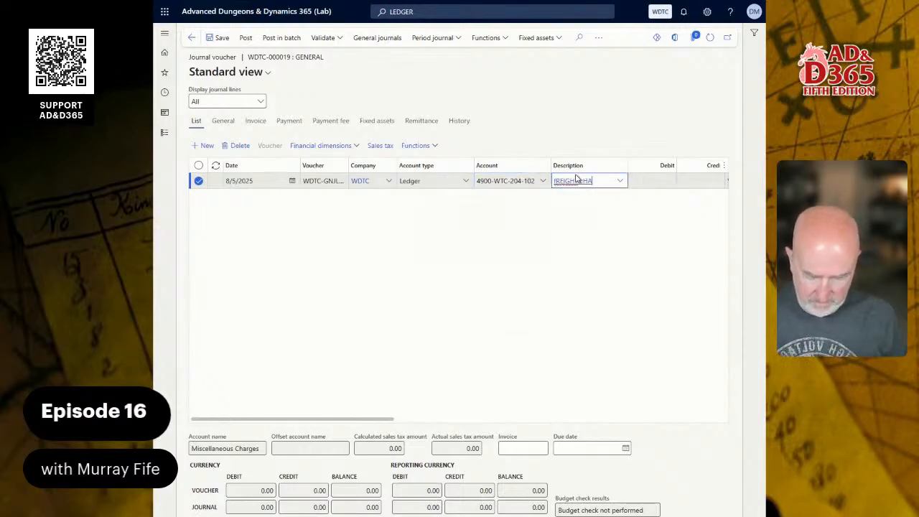
{"action": "type", "text": "RGES"}
{"action": "key", "text": "Tab"}
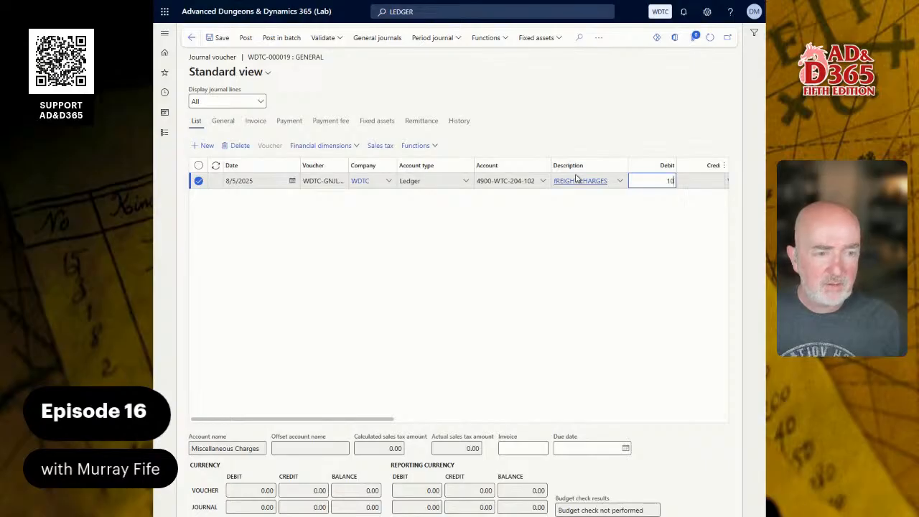
{"action": "key", "text": "Tab"}
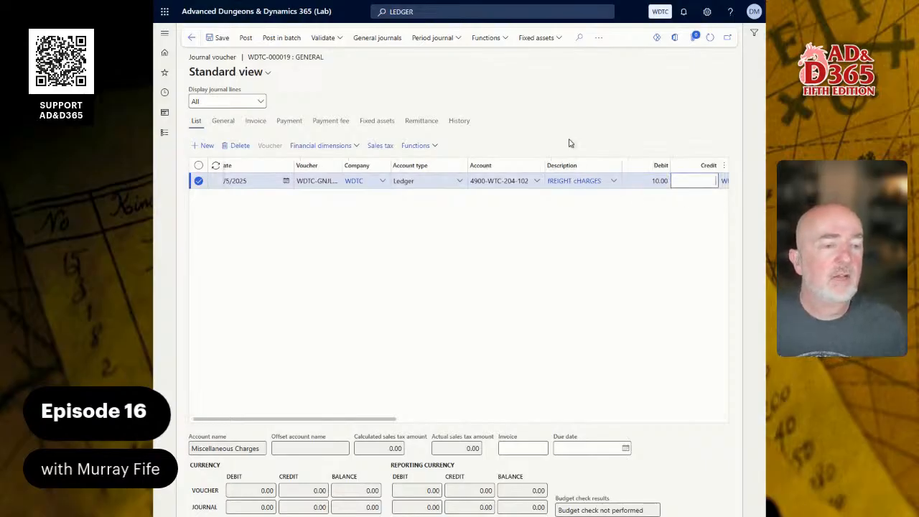
- Set the line's offset account to 1000-WTC-204, Coin On Hand - FGP, and open its segment details
{"action": "key", "text": "Tab"}
{"action": "key", "text": "Tab"}
{"action": "key", "text": "Tab"}
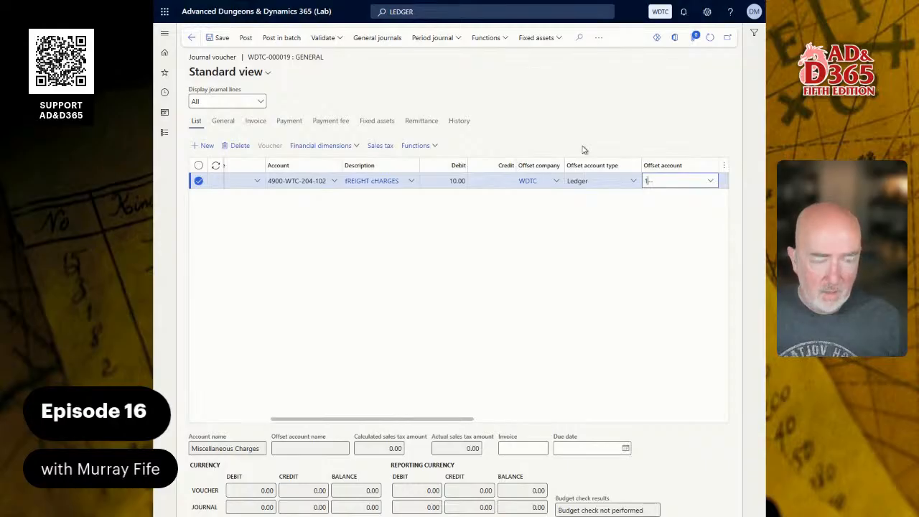
{"action": "type", "text": "1000--"}
{"action": "key", "text": "Tab"}
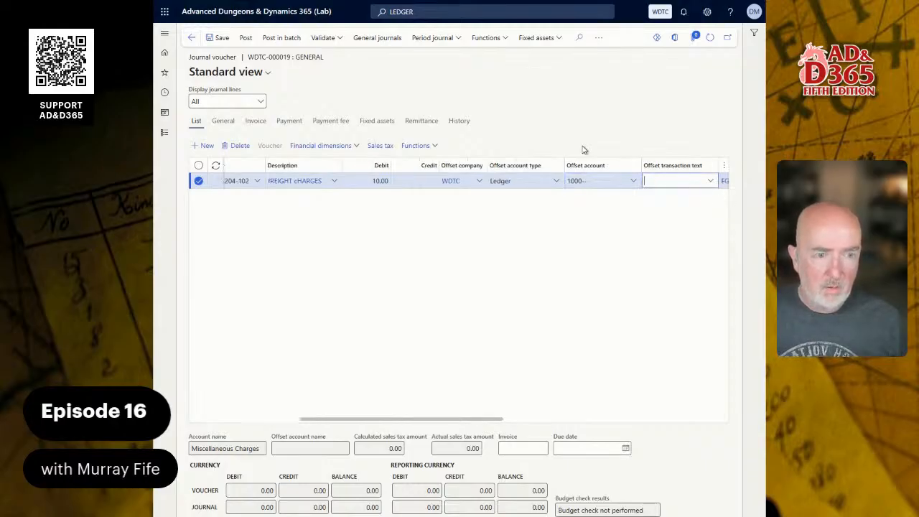
{"action": "left_click", "coordinate": [633, 181]}
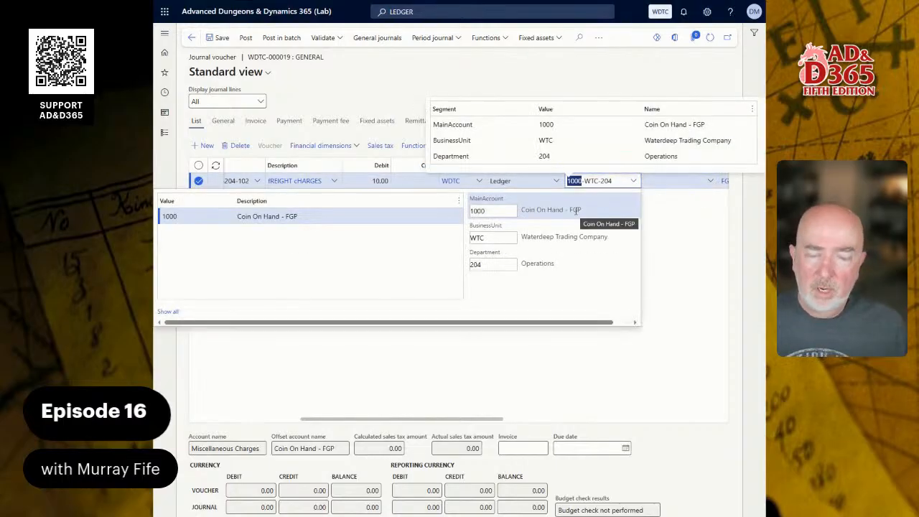
- Try FCP, FSP and FPP as the journal line's currency to compare their exchange rates, and return it to FGP
{"action": "left_click", "coordinate": [668, 223]}
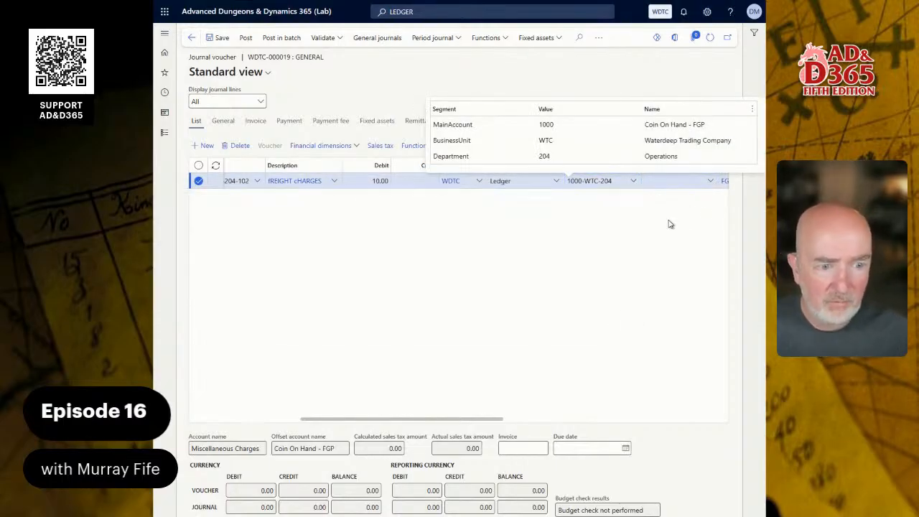
{"action": "left_click_drag", "start_coordinate": [489, 419], "coordinate": [625, 406]}
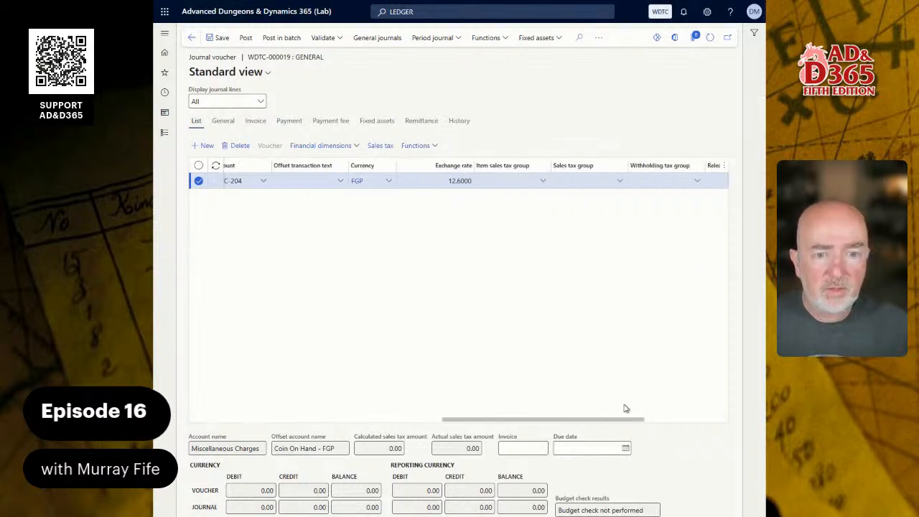
{"action": "left_click", "coordinate": [396, 180]}
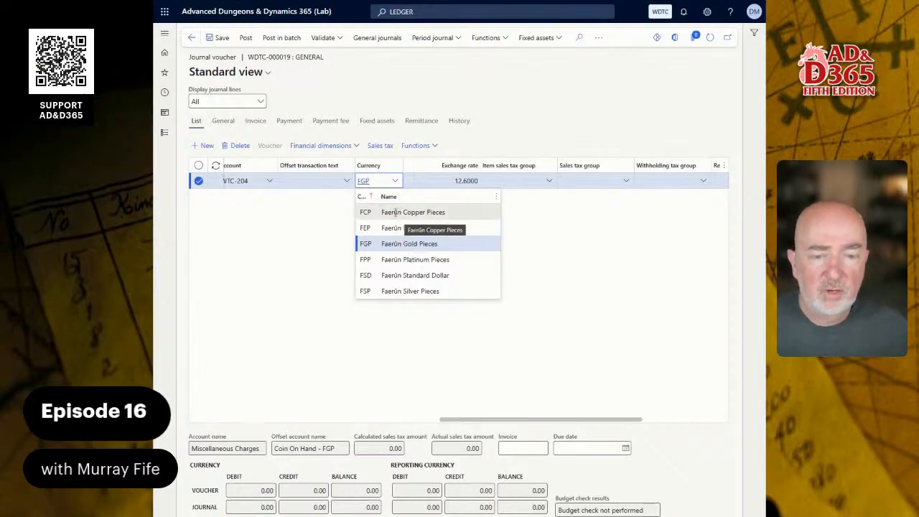
{"action": "left_click", "coordinate": [389, 210]}
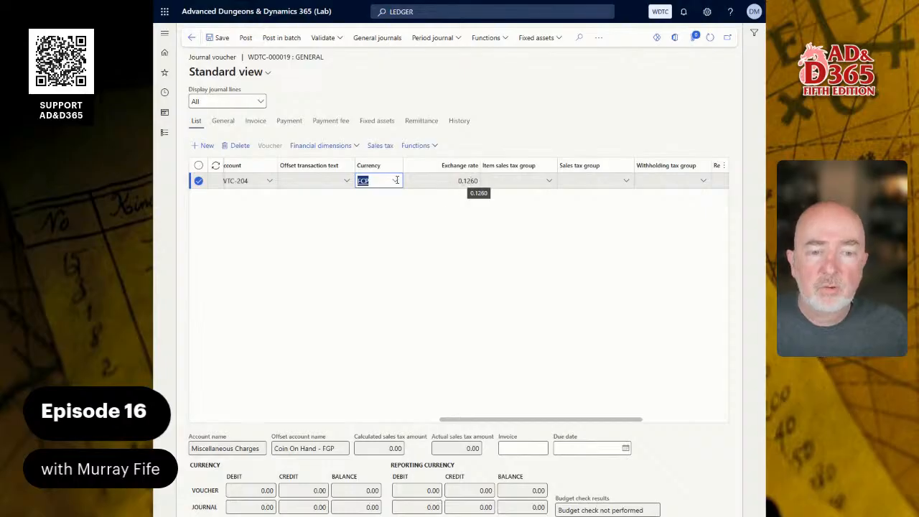
{"action": "mouse_move", "coordinate": [398, 182]}
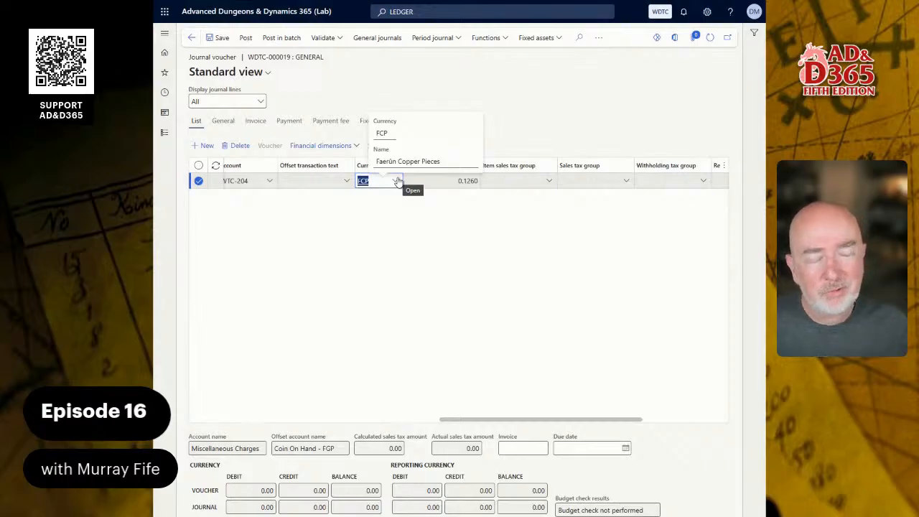
{"action": "left_click", "coordinate": [398, 182]}
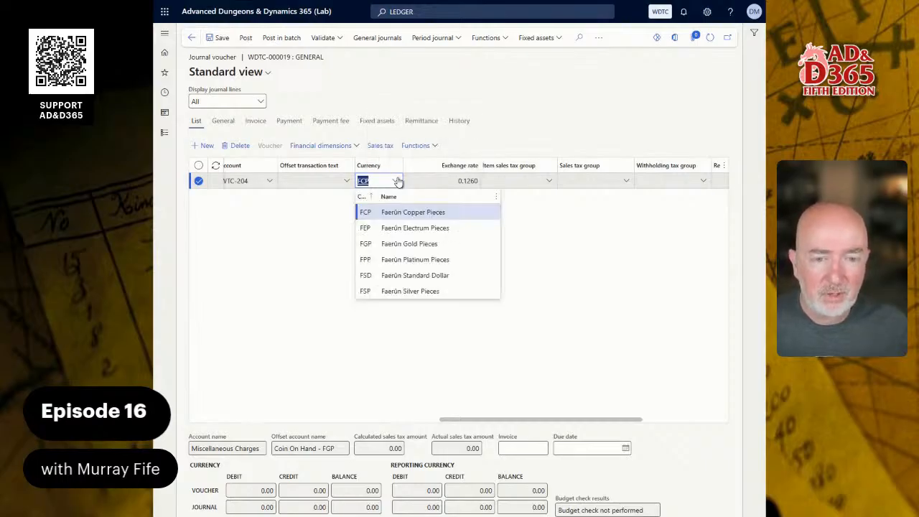
{"action": "left_click", "coordinate": [387, 289]}
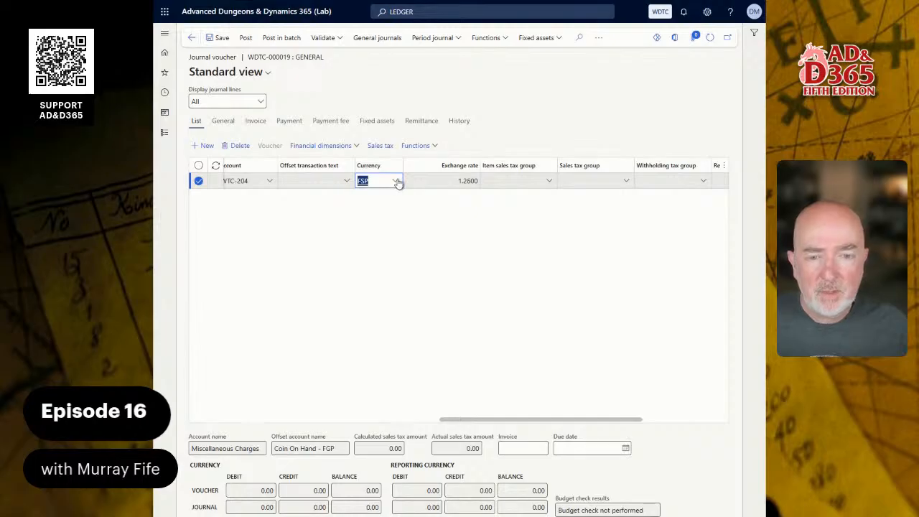
{"action": "left_click", "coordinate": [396, 181]}
{"action": "left_click", "coordinate": [402, 260]}
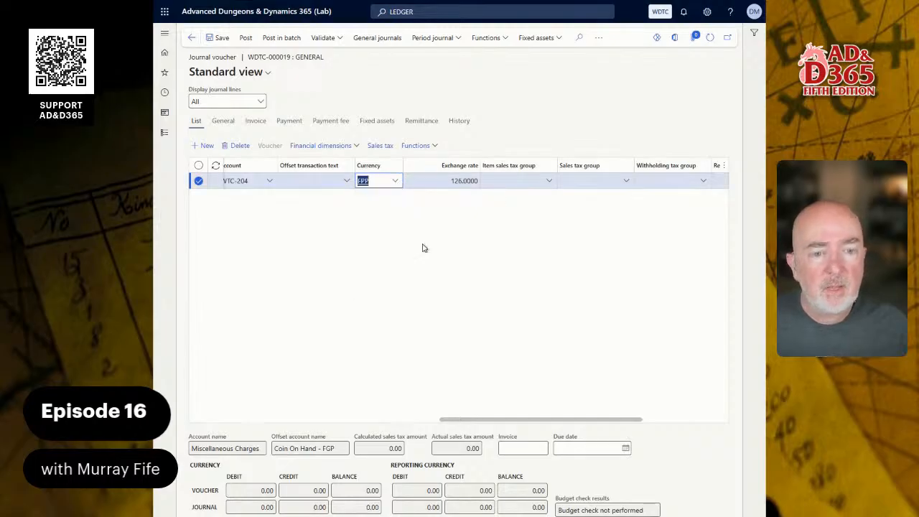
{"action": "left_click", "coordinate": [395, 181]}
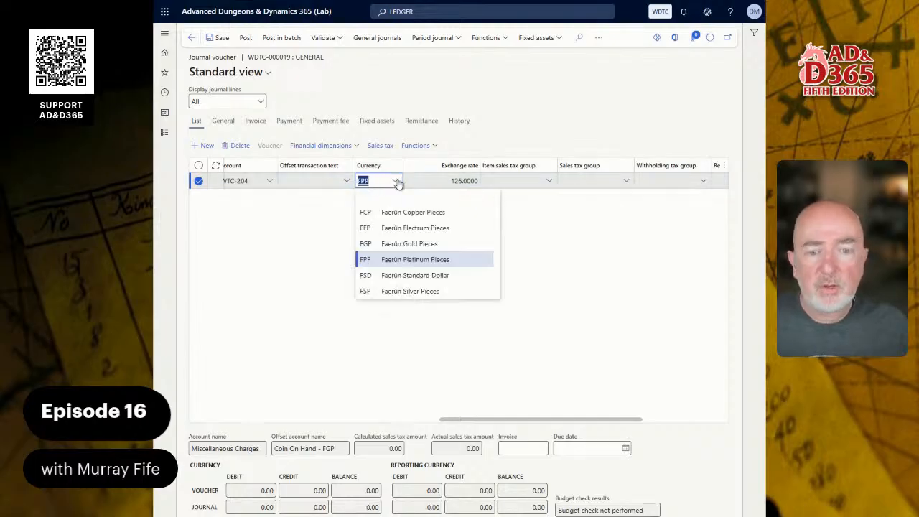
{"action": "left_click", "coordinate": [383, 244]}
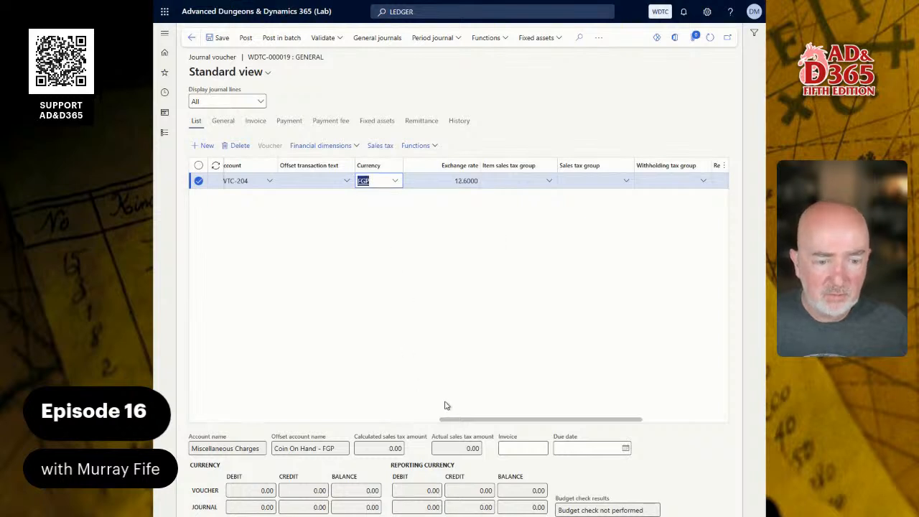
- Validate the freight charges journal and post it
{"action": "left_click_drag", "start_coordinate": [461, 421], "coordinate": [248, 426]}
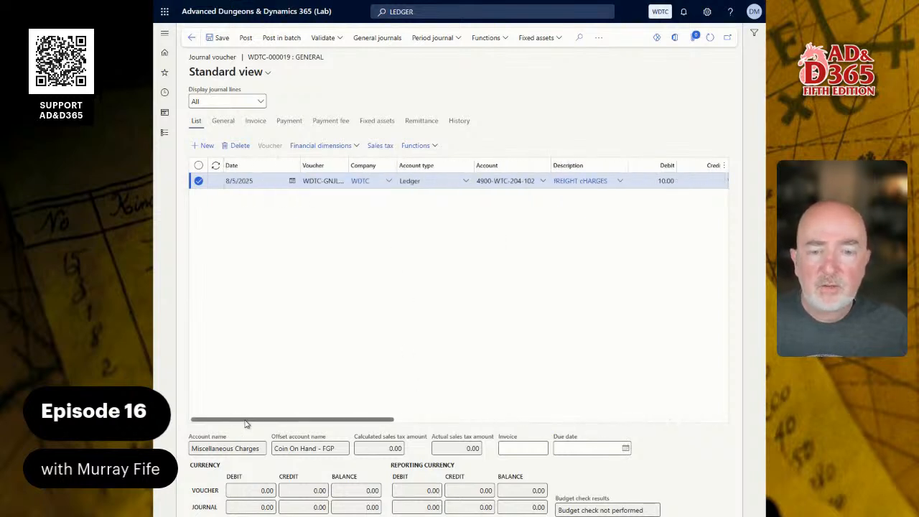
{"action": "left_click", "coordinate": [323, 37]}
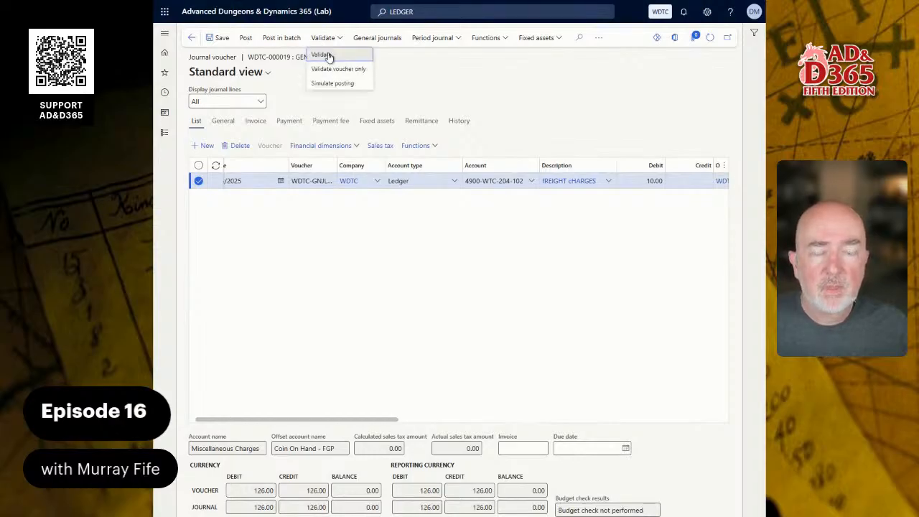
{"action": "left_click", "coordinate": [330, 55]}
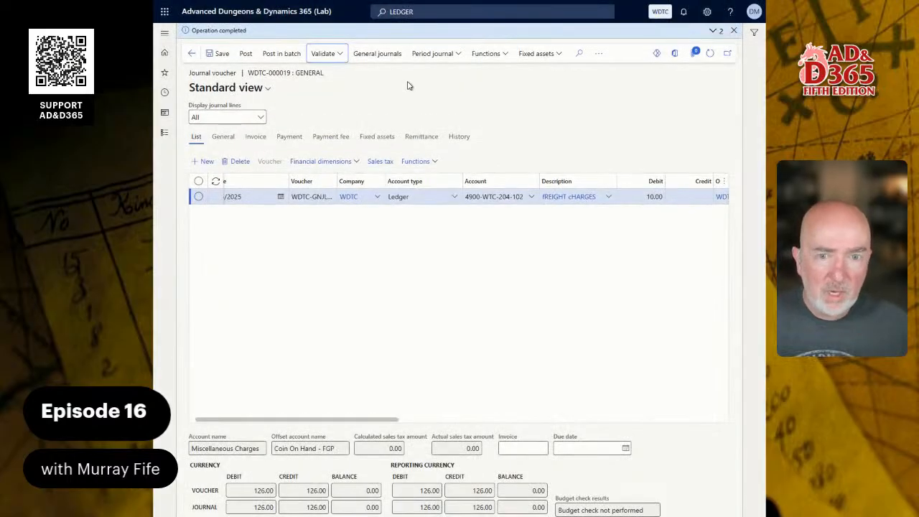
{"action": "left_click", "coordinate": [246, 53]}
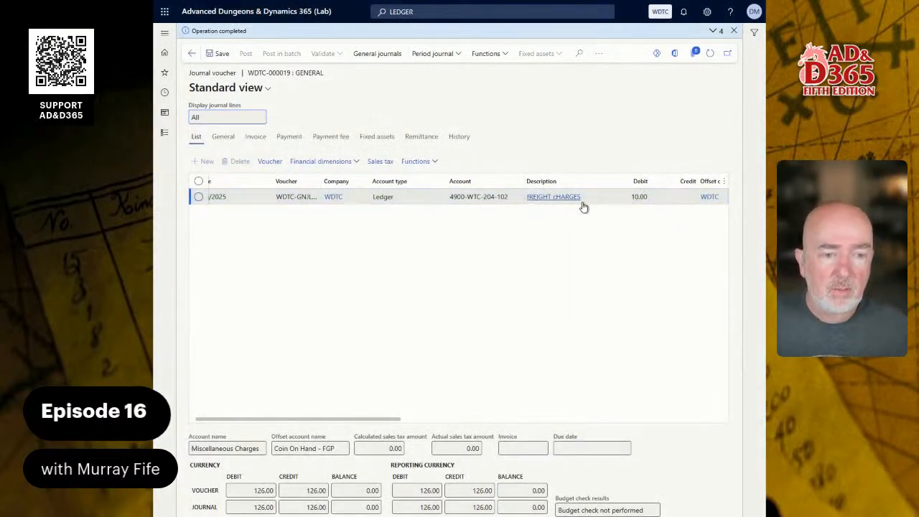
- Open the posted line's voucher transactions and review the currency, transaction amount and converted amount of both ledger entries
{"action": "left_click", "coordinate": [270, 161]}
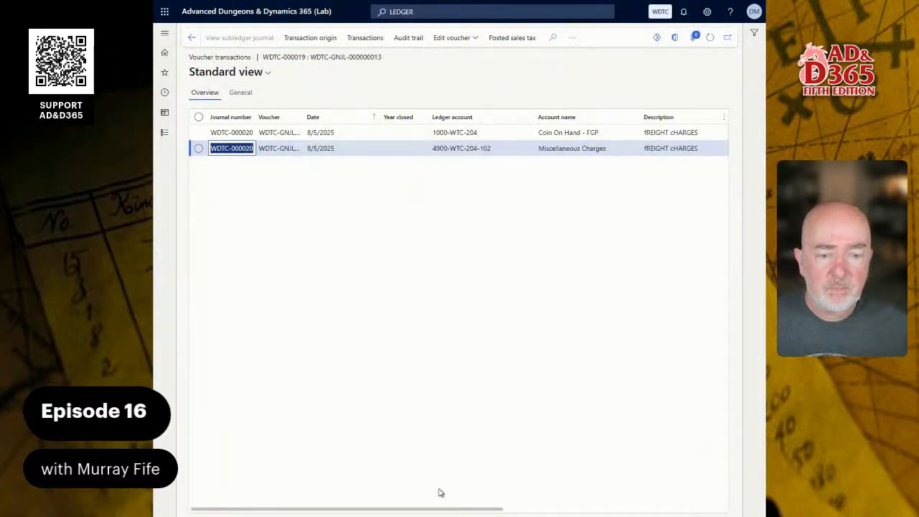
{"action": "left_click_drag", "start_coordinate": [453, 509], "coordinate": [689, 513]}
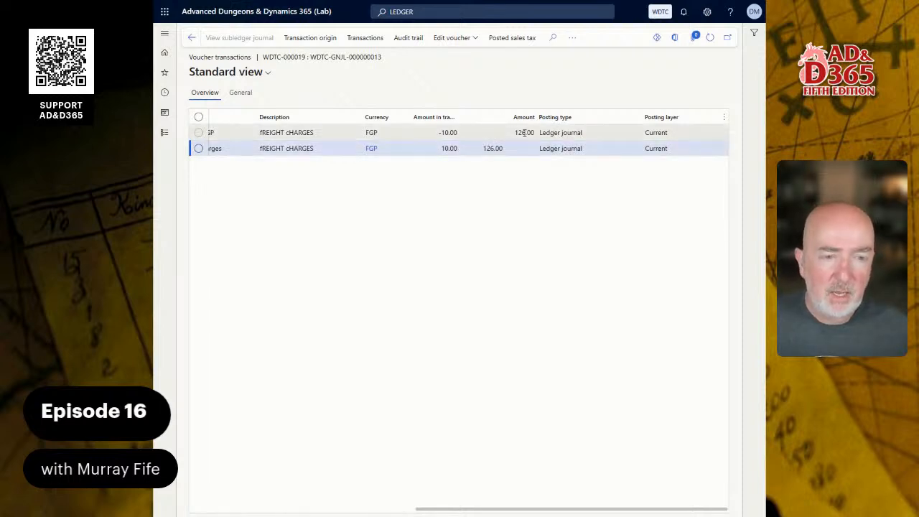
{"action": "left_click_drag", "start_coordinate": [453, 512], "coordinate": [230, 511]}
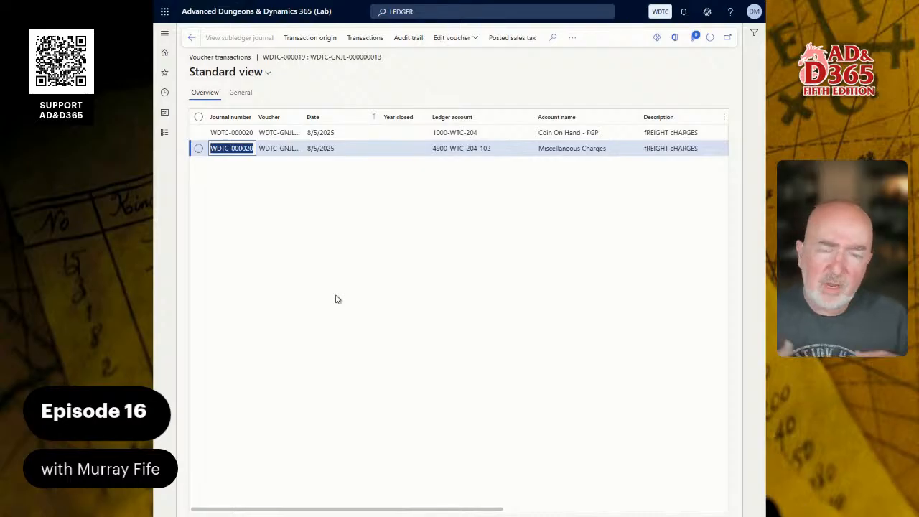